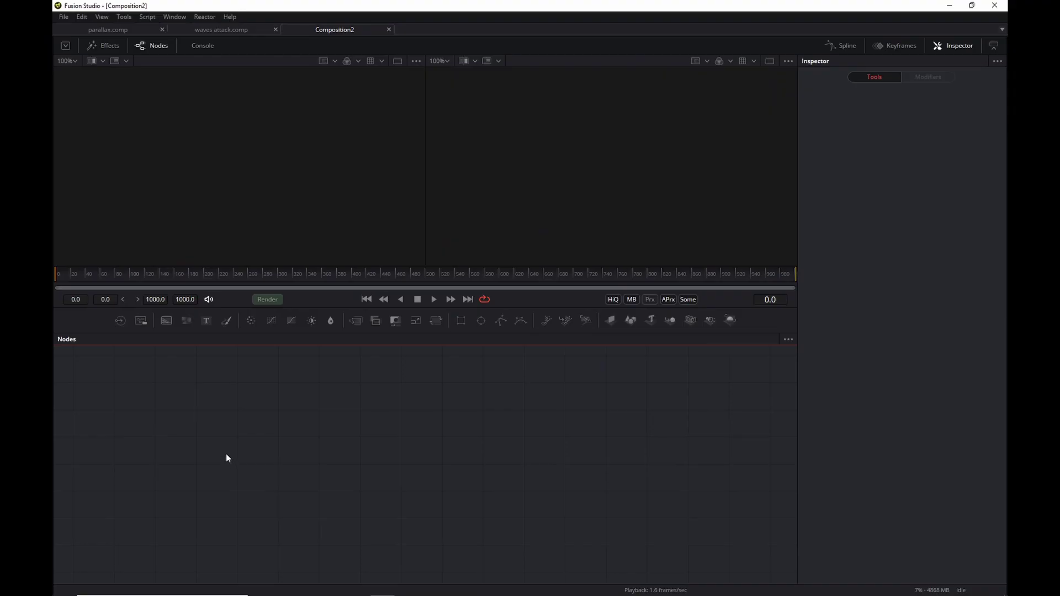
- Add a Background tool, set its depth to float32 and shift it left in the graph
key("shift+space")
type("back")
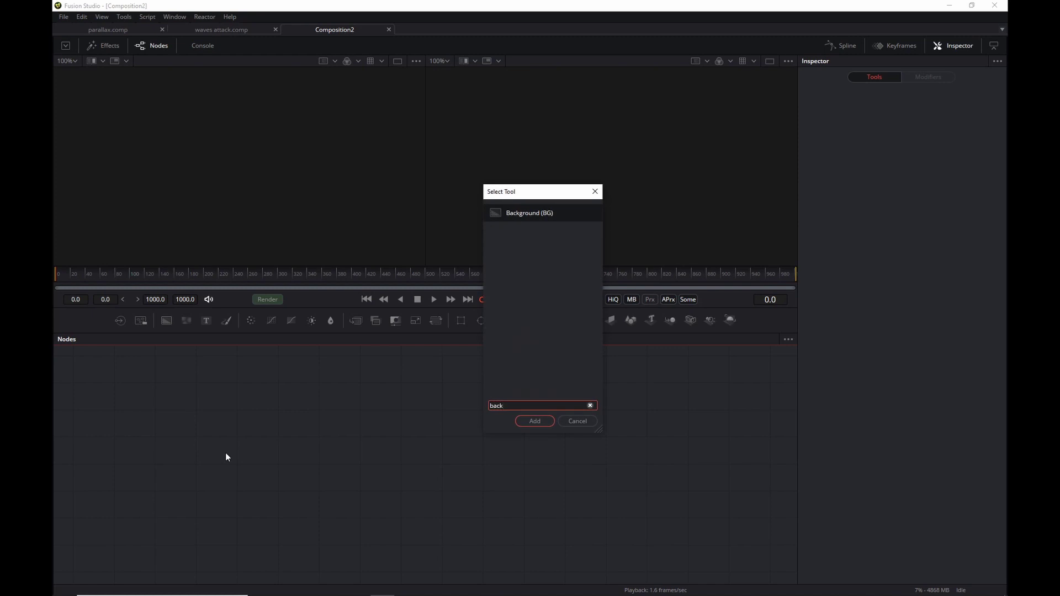
key("Return")
left_click(902, 146)
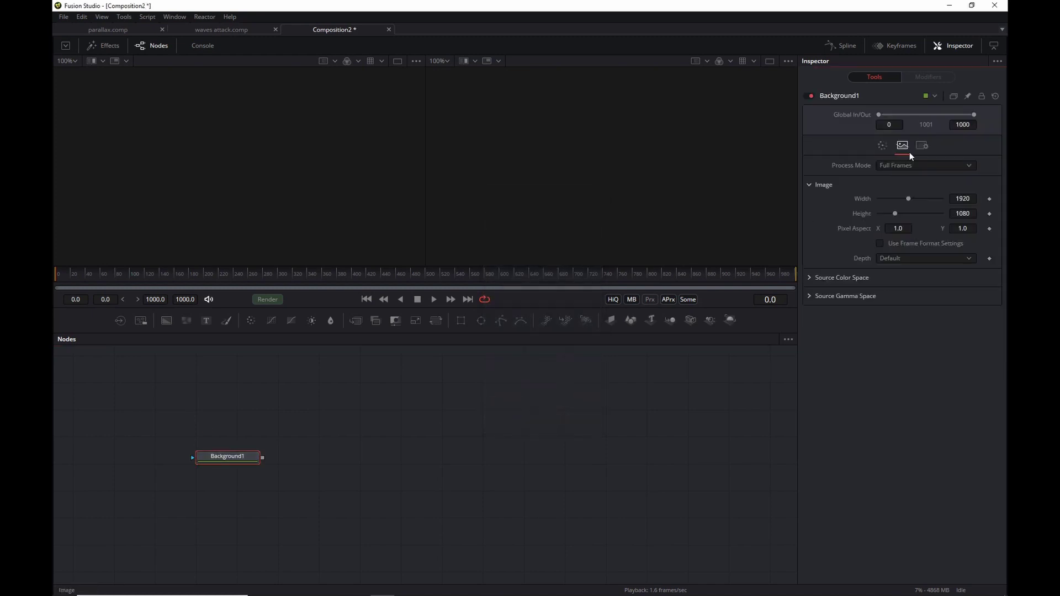
left_click(967, 260)
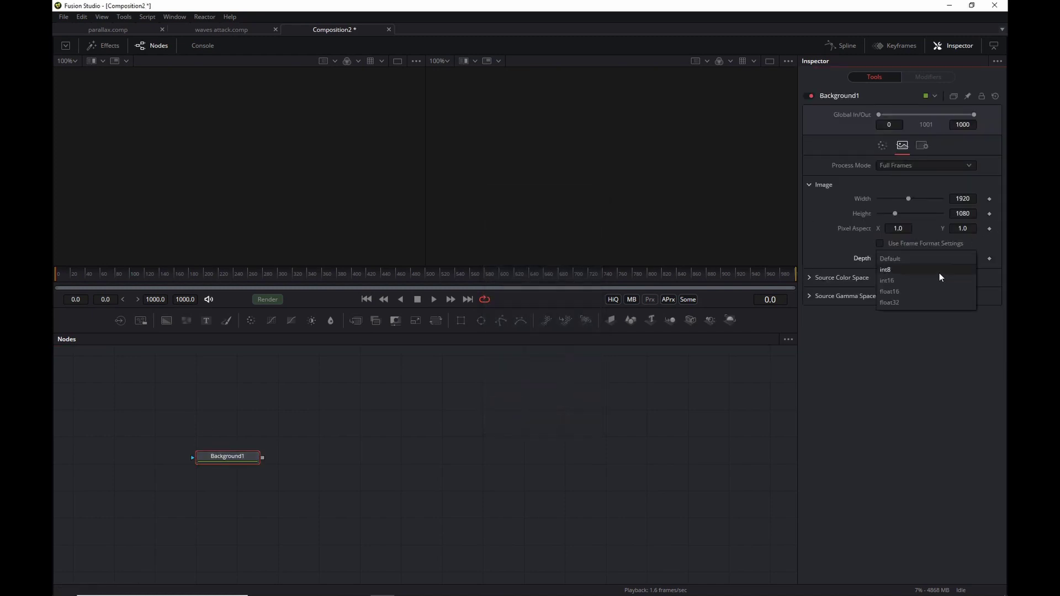
left_click(901, 301)
left_click_drag(237, 459, 203, 461)
- Add a Custom Tool connected after Background1
key("shift+space")
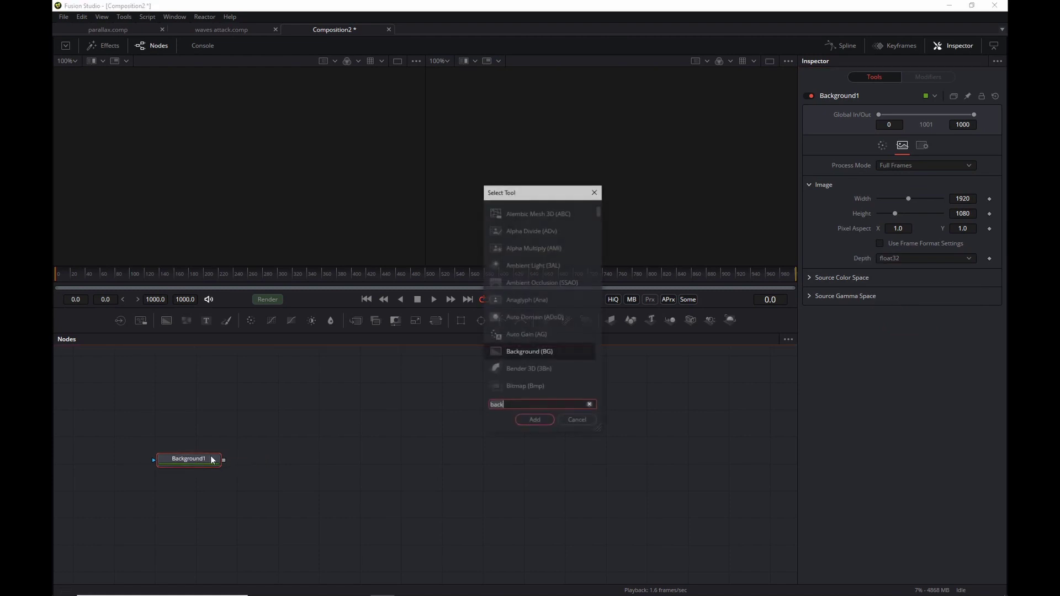
type("cust")
key("Return")
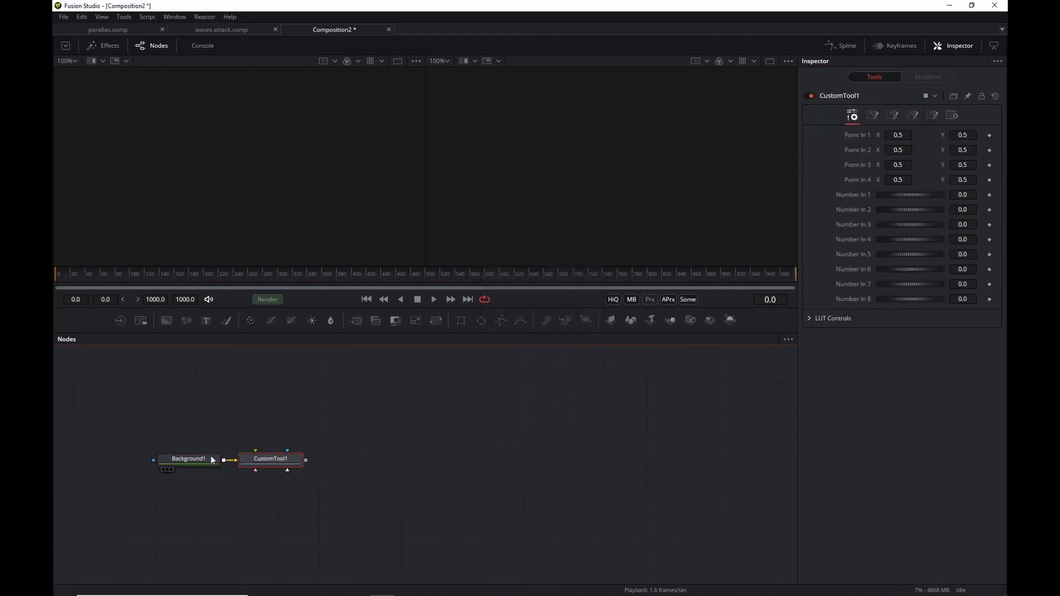
left_click(276, 395)
- Add FastNoise, wire it into CustomTool1's second input and view it in the left viewer
key("shift+space")
type("fast")
key("Down")
key("Down")
key("Return")
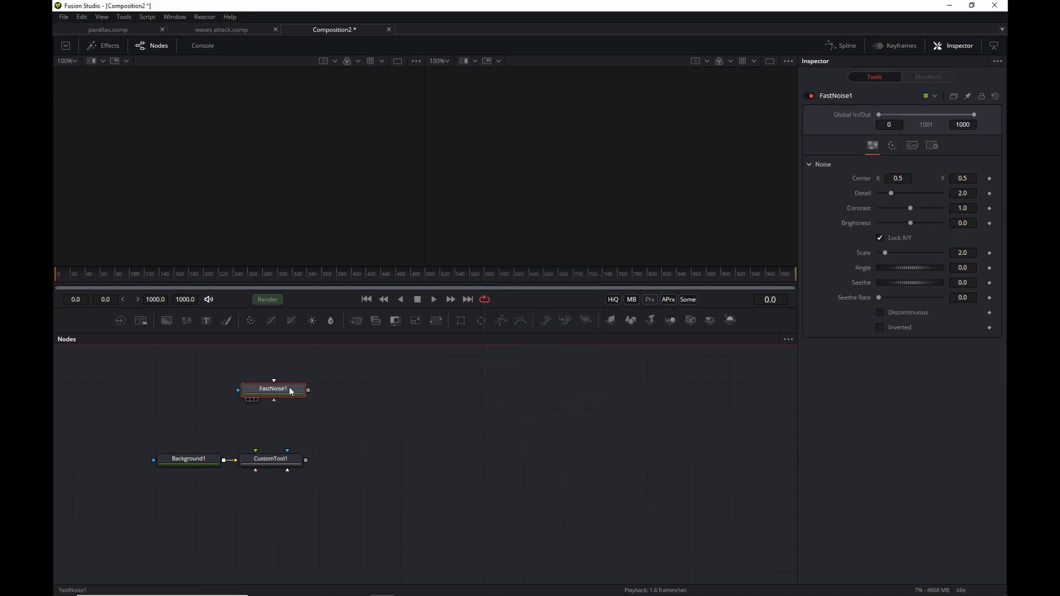
left_click_drag(308, 392, 287, 451)
key("1")
left_click(271, 460)
- View CustomTool1 on the right and enter getr2b(x,0.5) as its Intermediate 1 expression
key("2")
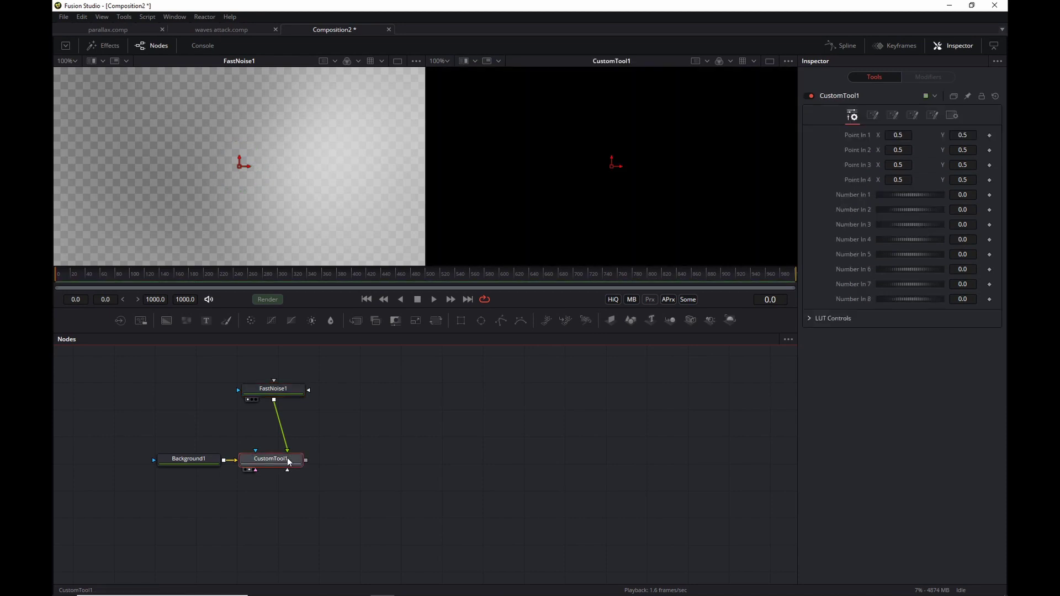
left_click(893, 116)
left_click(886, 141)
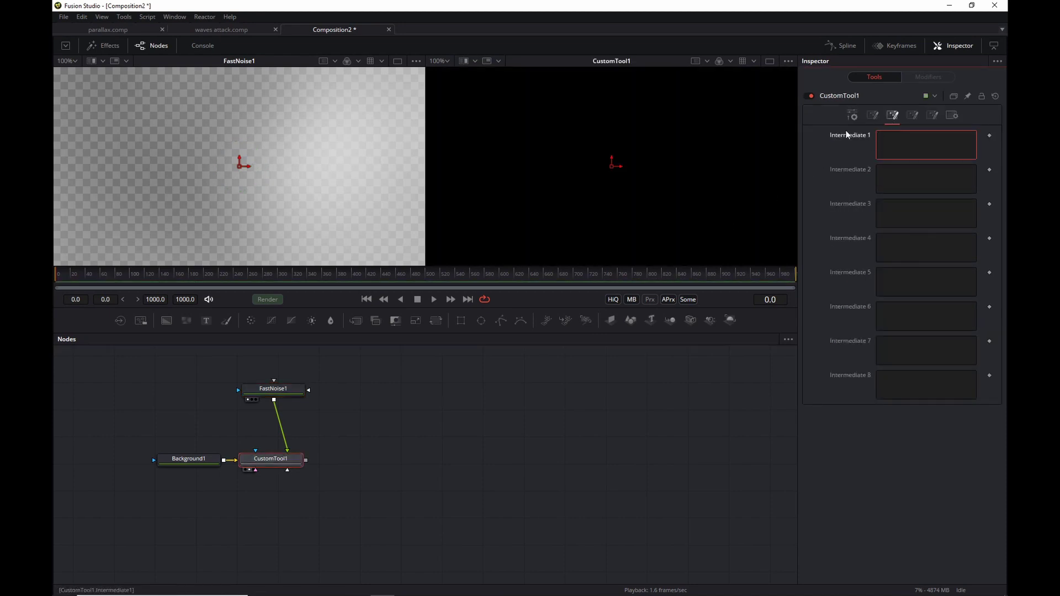
type("getr2b(x,0.5)")
scroll(305, 160, "down", 2)
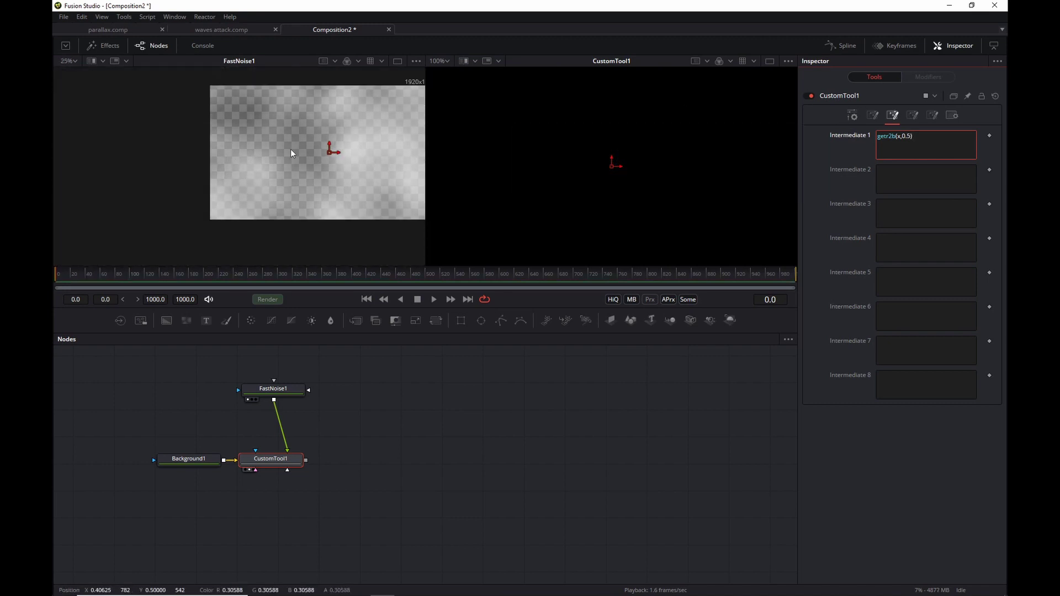
- Set FastNoise1's image Height to 50 and centre the resulting noise strip
left_click(274, 390)
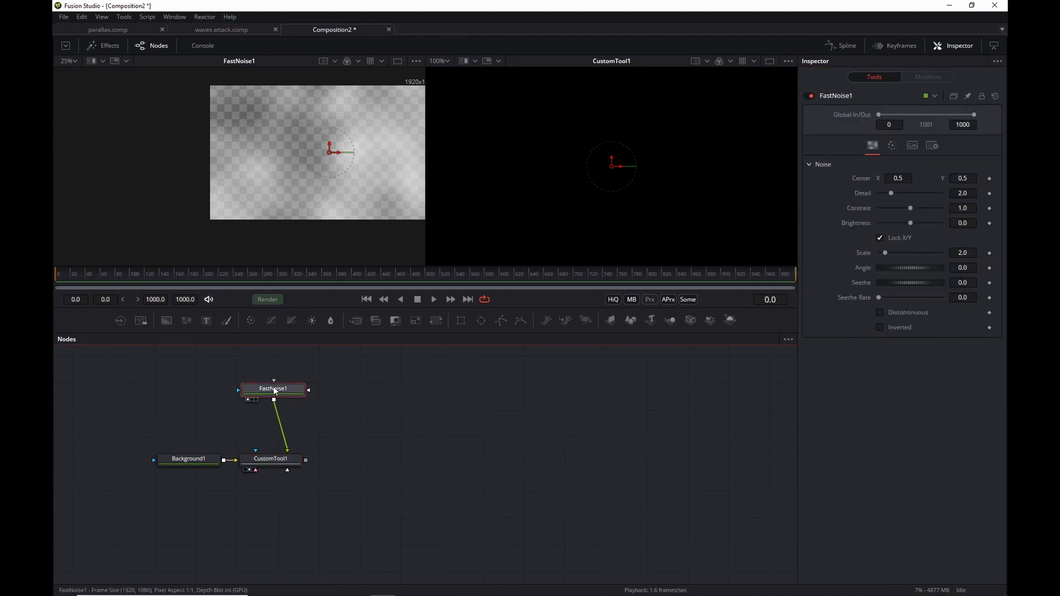
left_click(912, 145)
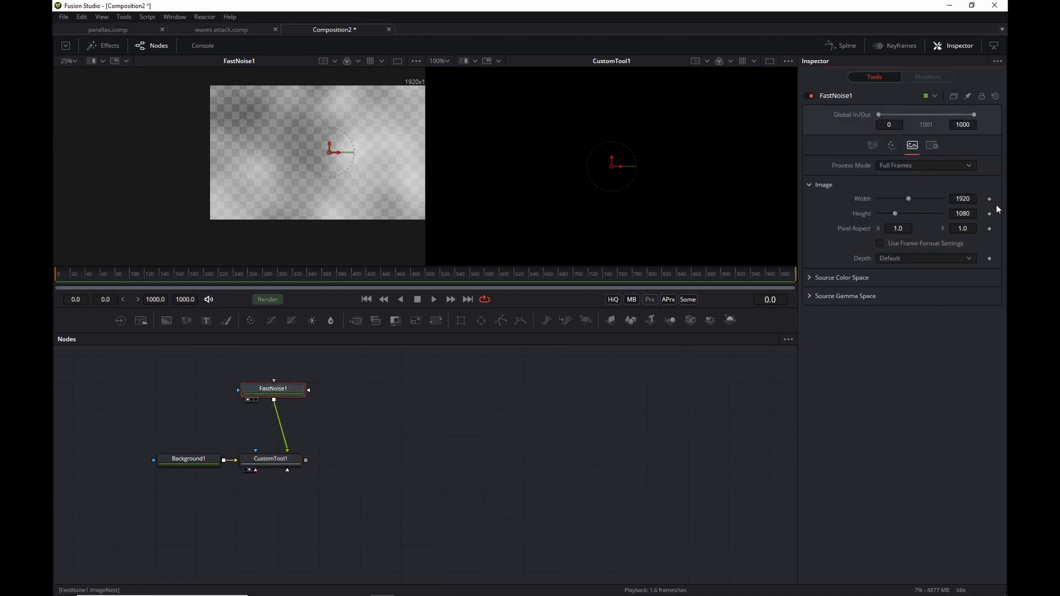
left_click(973, 213)
type("50")
key("Tab")
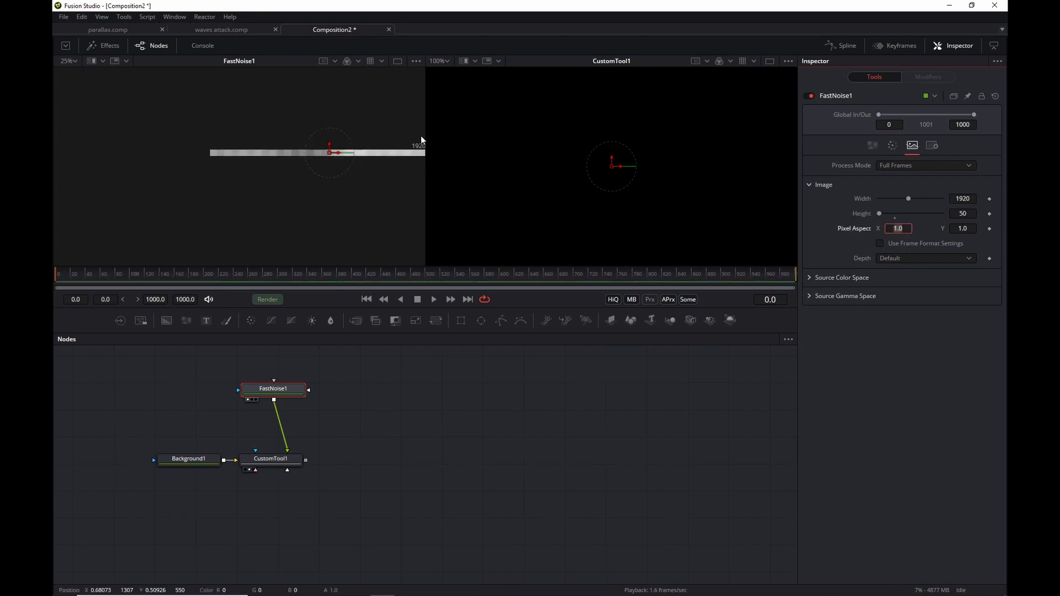
left_click_drag(305, 180, 226, 180)
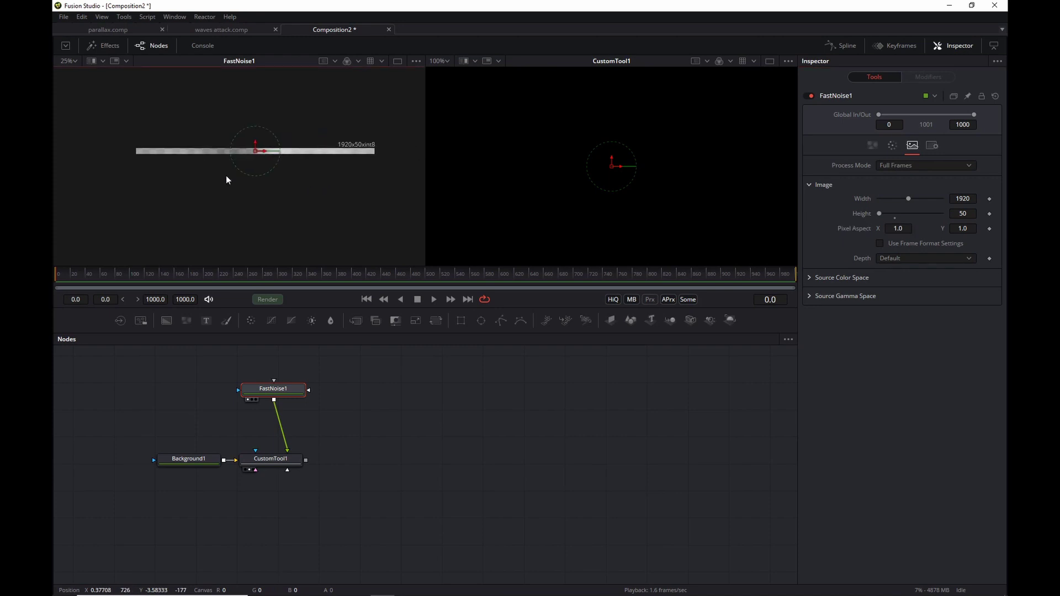
left_click(278, 460)
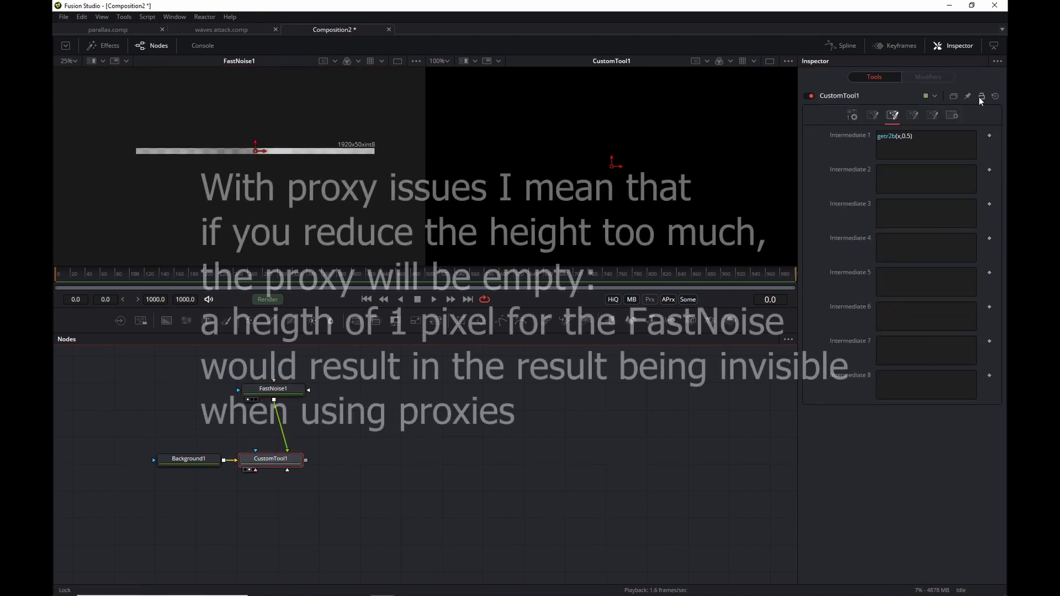
- Enter if(y<i1,1,0) in CustomTool1's Red, Green, Blue and Alpha channel expressions
left_click(912, 115)
left_click(879, 135)
type("if")
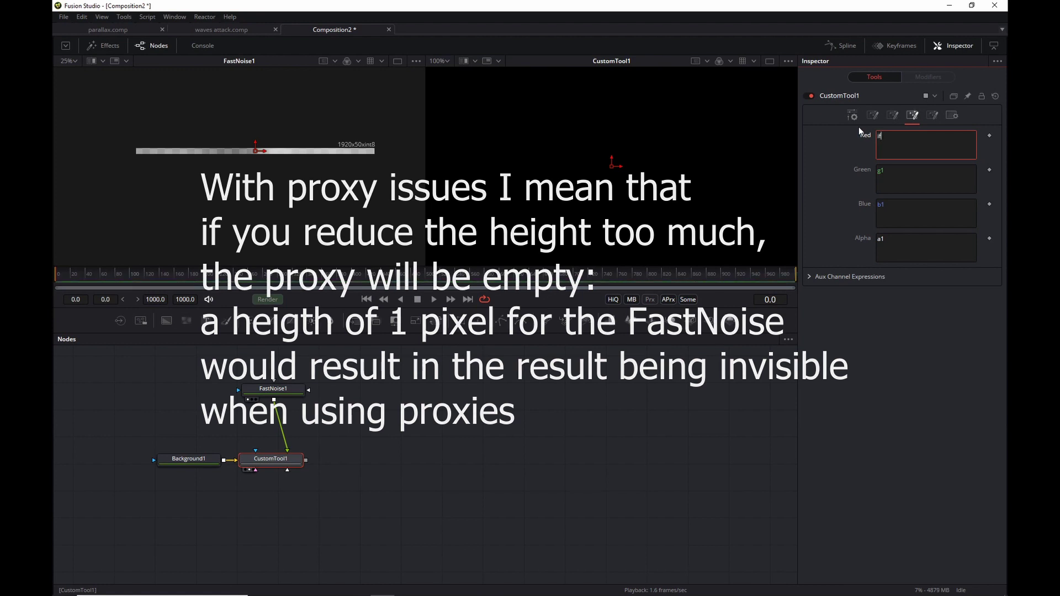
type("(y<i1,1,0)")
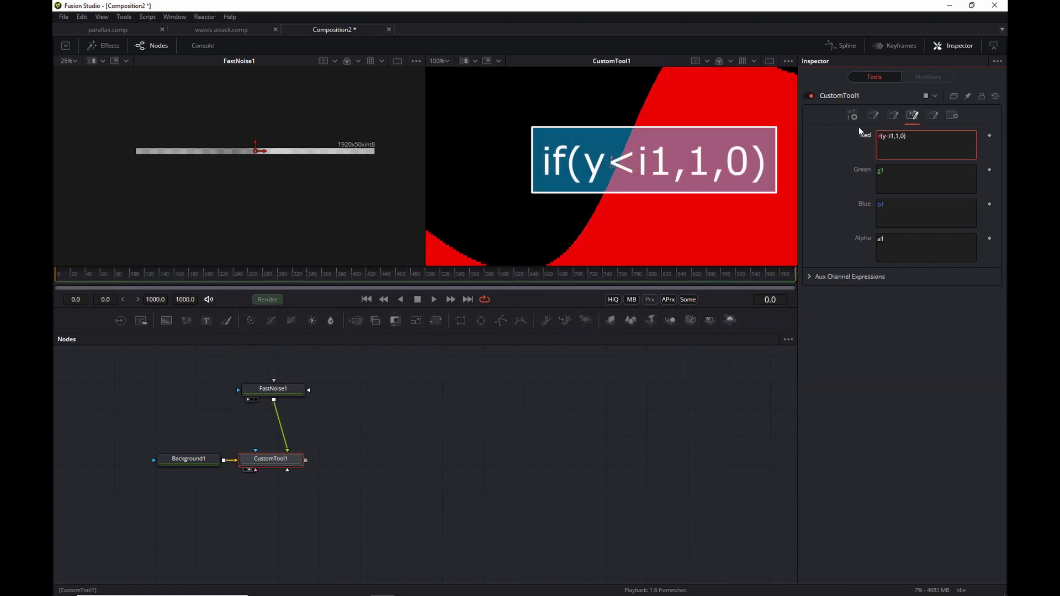
scroll(660, 134, "down", 4)
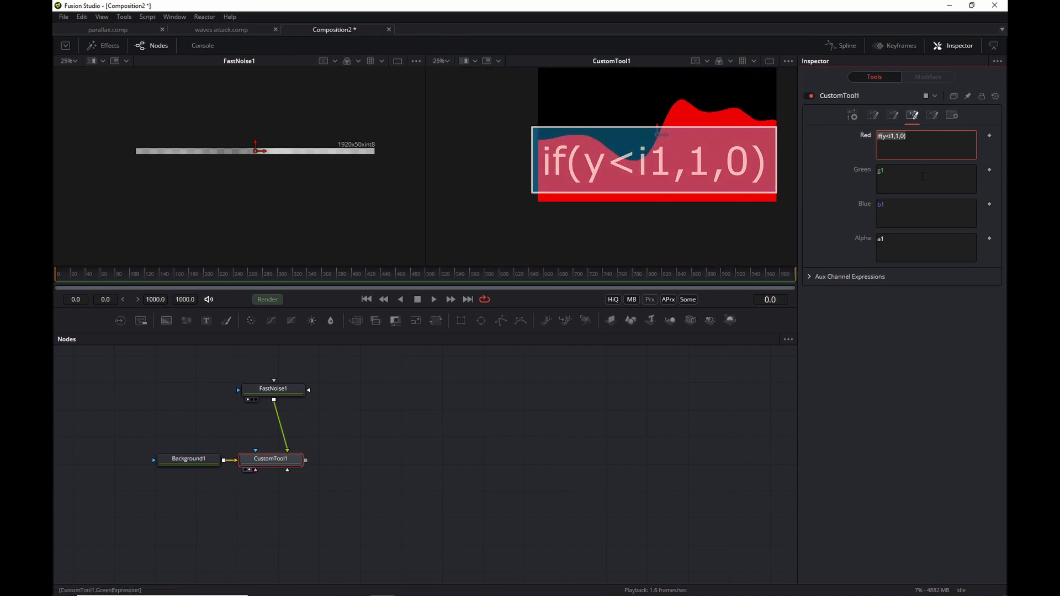
key("Tab")
type("if(y<i1,1,0)")
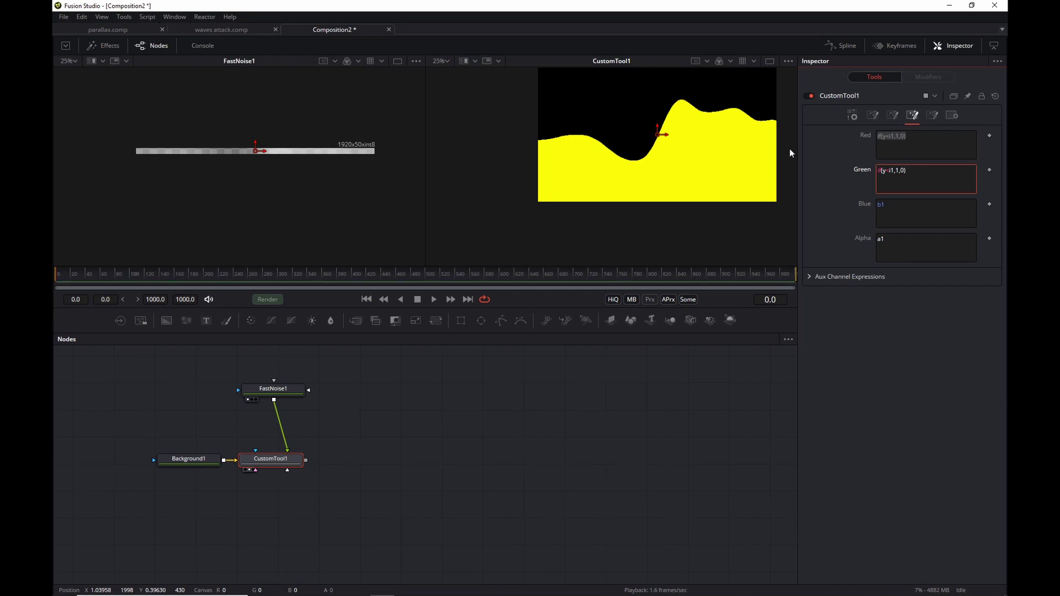
key("Tab")
type("if(y<i1,1,0)")
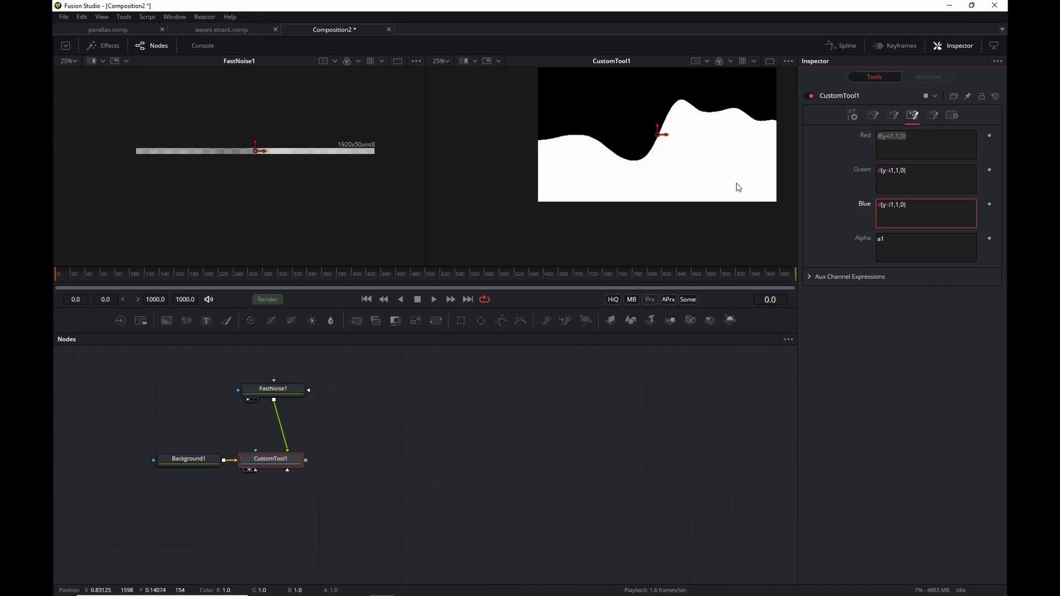
key("Tab")
type("if(y<i1,1,0)")
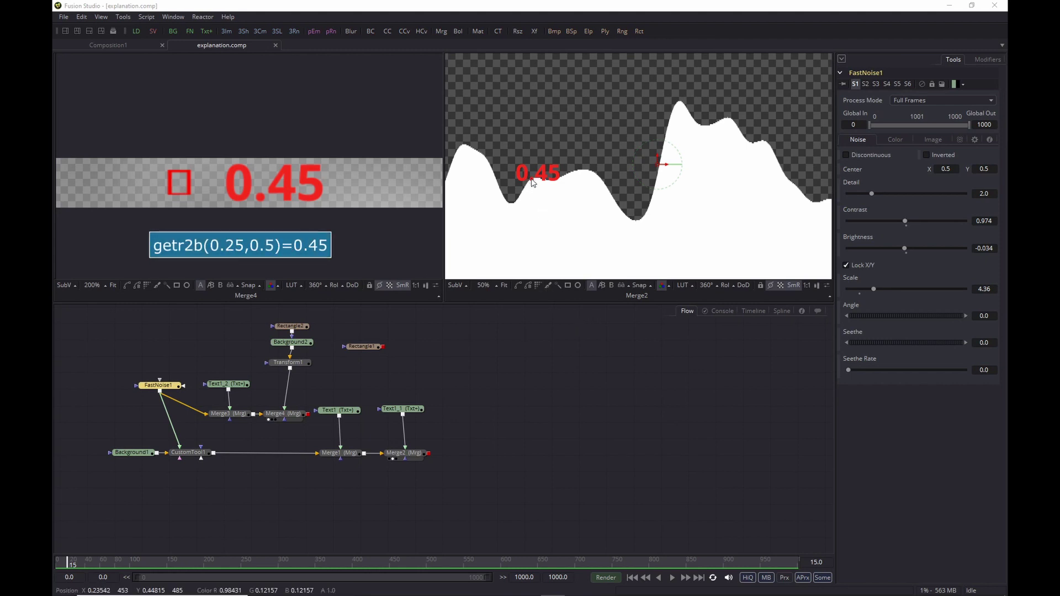
- In explanation.comp, raise FastNoise1's Brightness to 0.034 and Scale to about 6, lifting the sampled value to 0.60
scroll(534, 183, "down", 3)
scroll(534, 183, "up", 1)
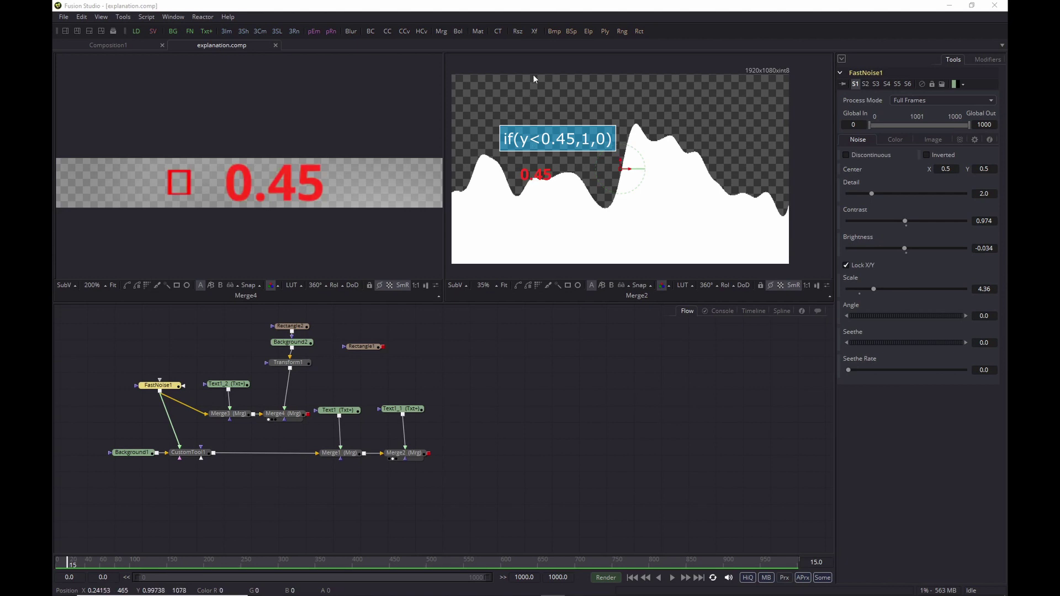
left_click(178, 385)
mouse_move(905, 248)
left_mouse_down()
mouse_move(953, 245)
mouse_move(909, 248)
left_mouse_up()
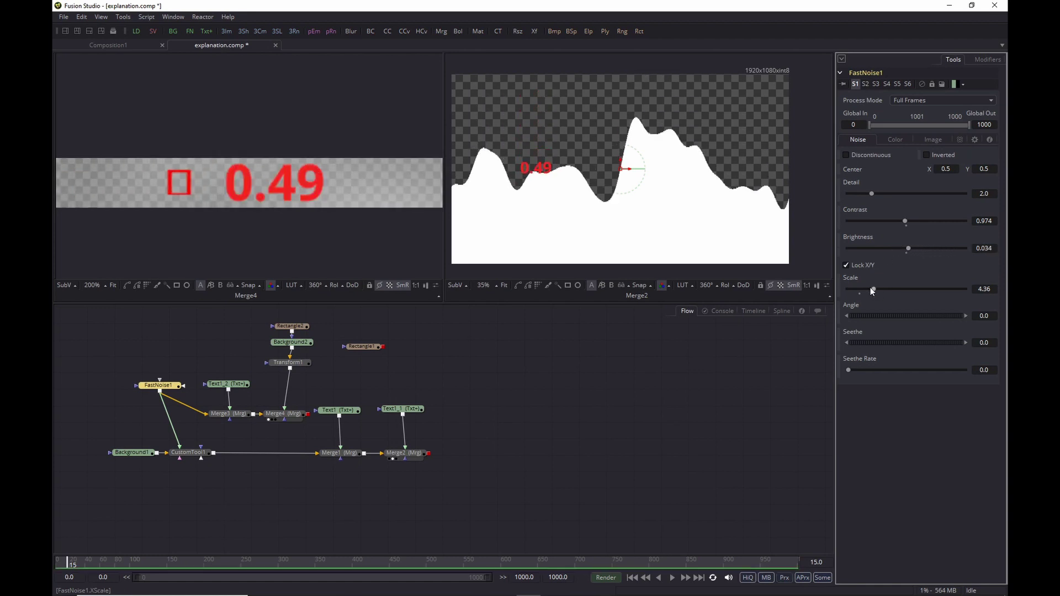
left_click_drag(873, 289, 895, 289)
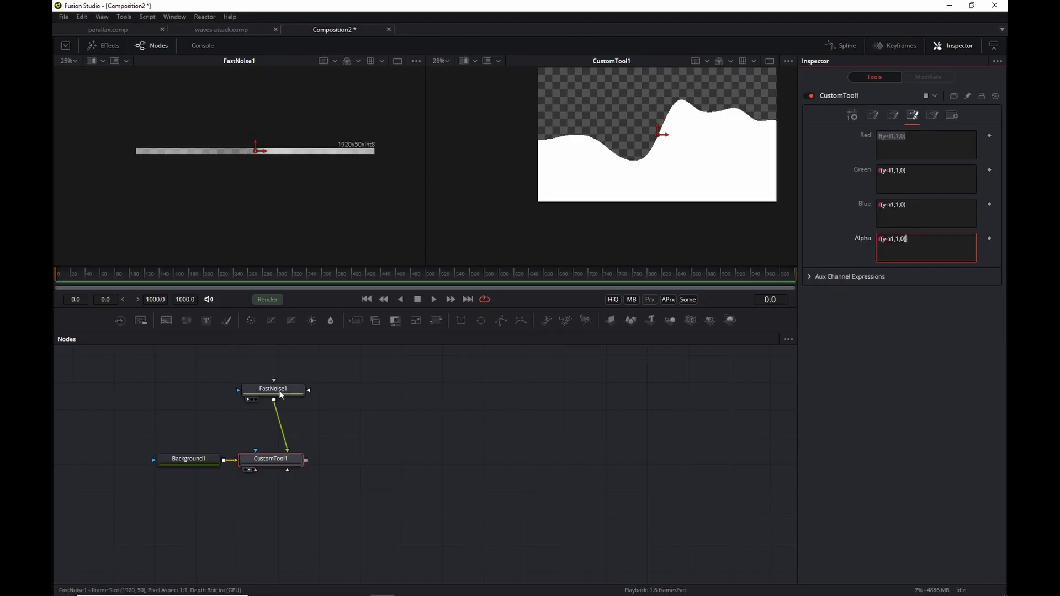
- Give Composition2's FastNoise1 Detail 10, Contrast 0.77, Brightness -0.22 and Scale 1.89
left_click(278, 391)
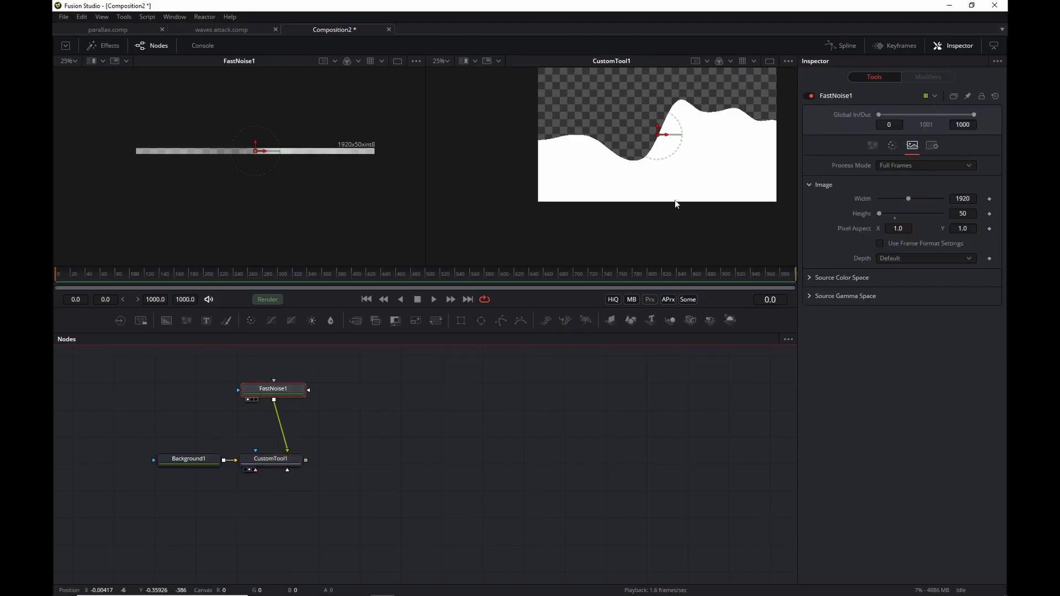
left_click(873, 145)
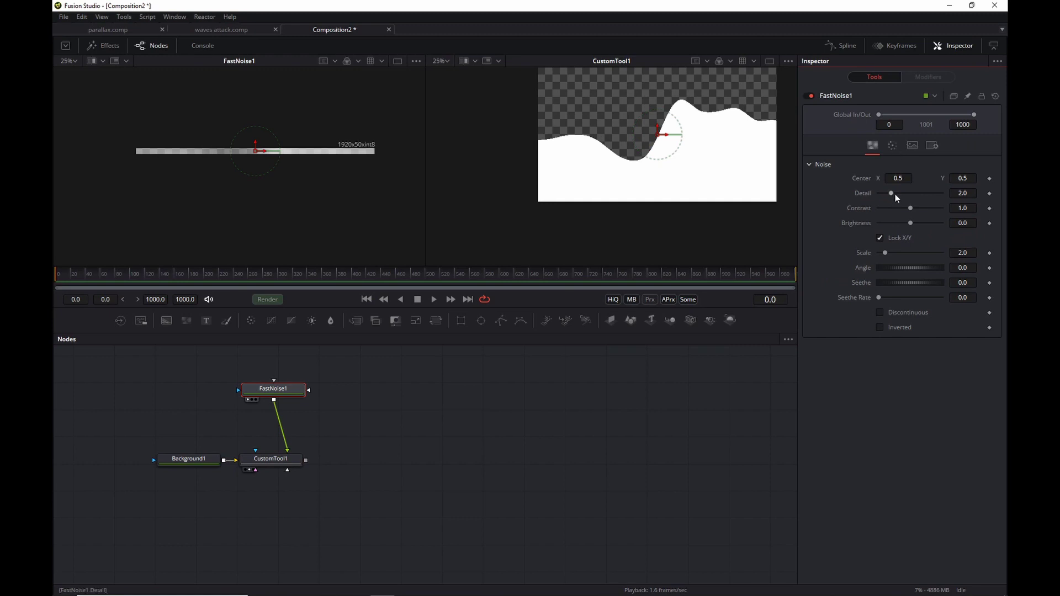
left_click_drag(891, 193, 925, 196)
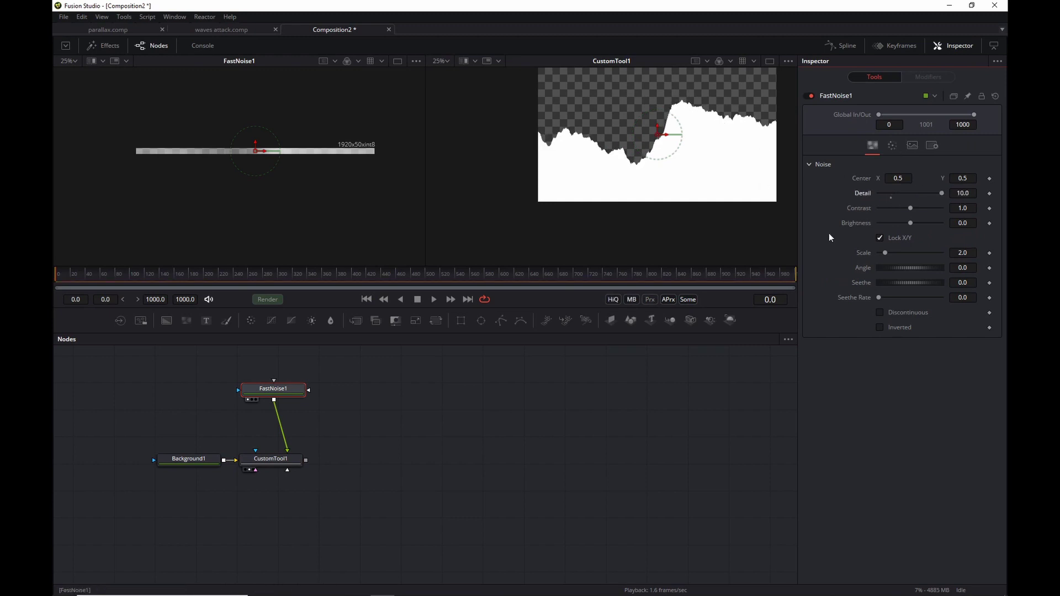
left_click_drag(888, 258, 904, 212)
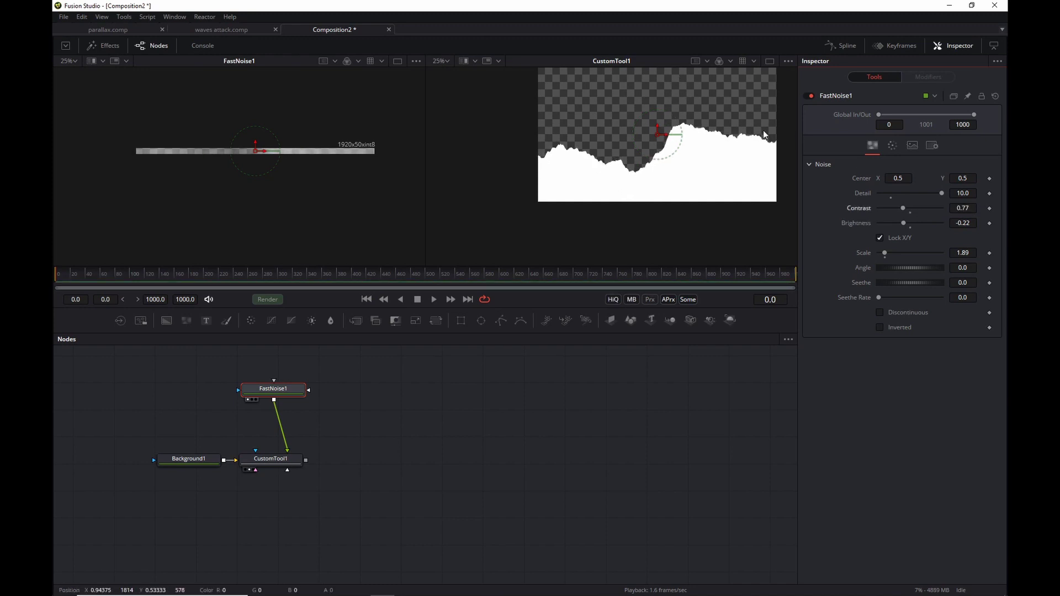
- Drive FastNoise1's Center with Point(-time/150, 0.5) and play to frame 140 to check the scroll
right_click(871, 181)
left_click(915, 299)
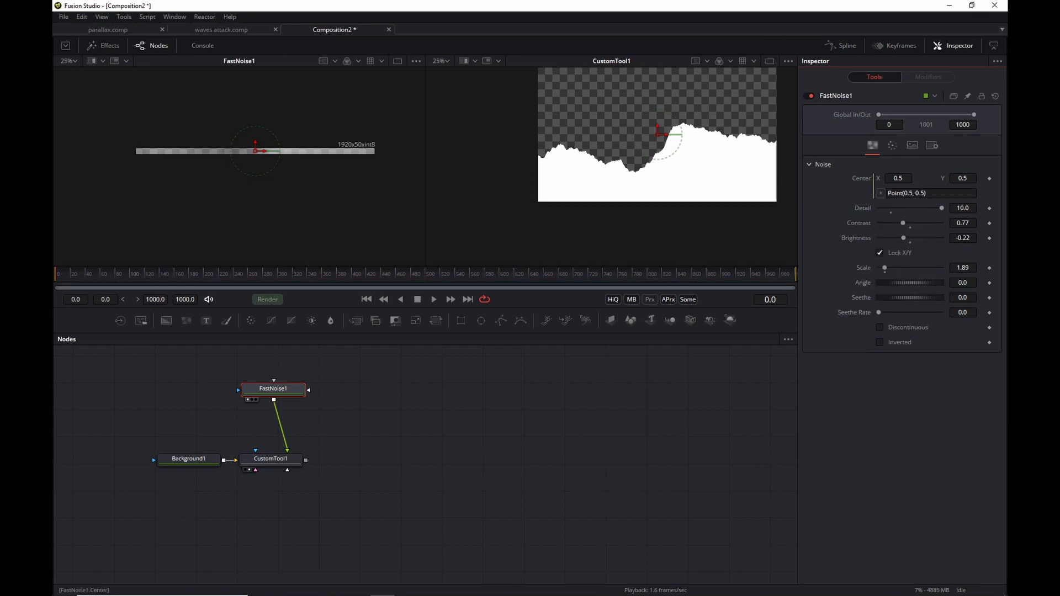
left_click(907, 194)
double_click(907, 194)
key("BackSpace")
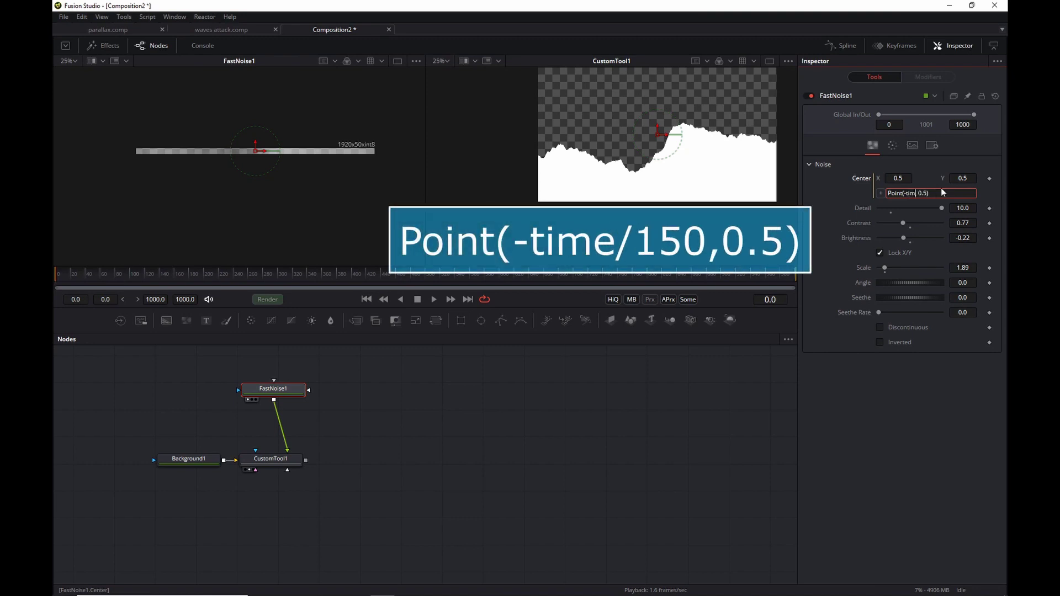
type("-time/150")
left_click(452, 442)
key("space")
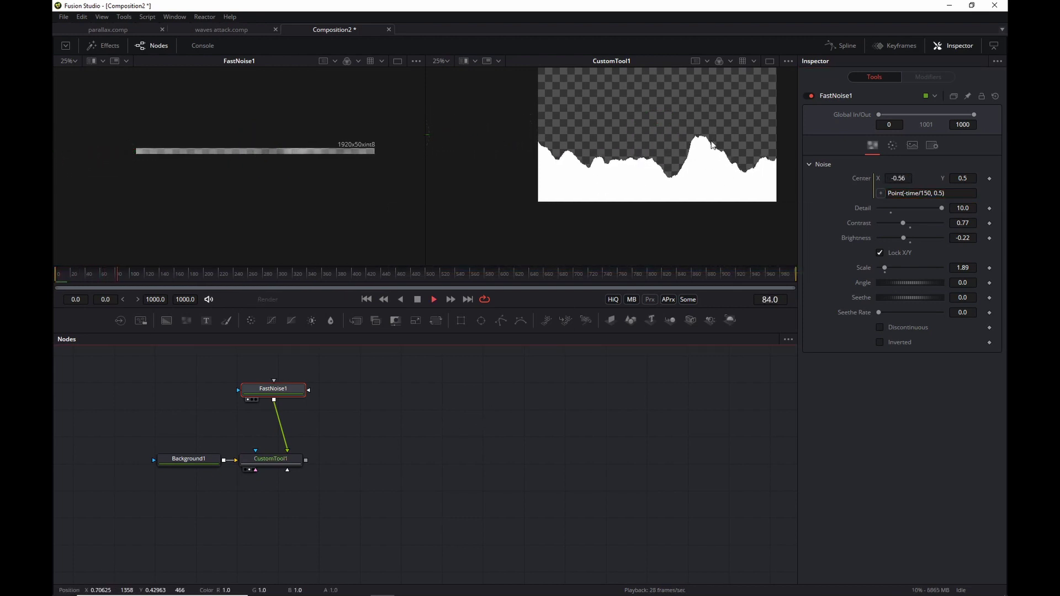
key("space")
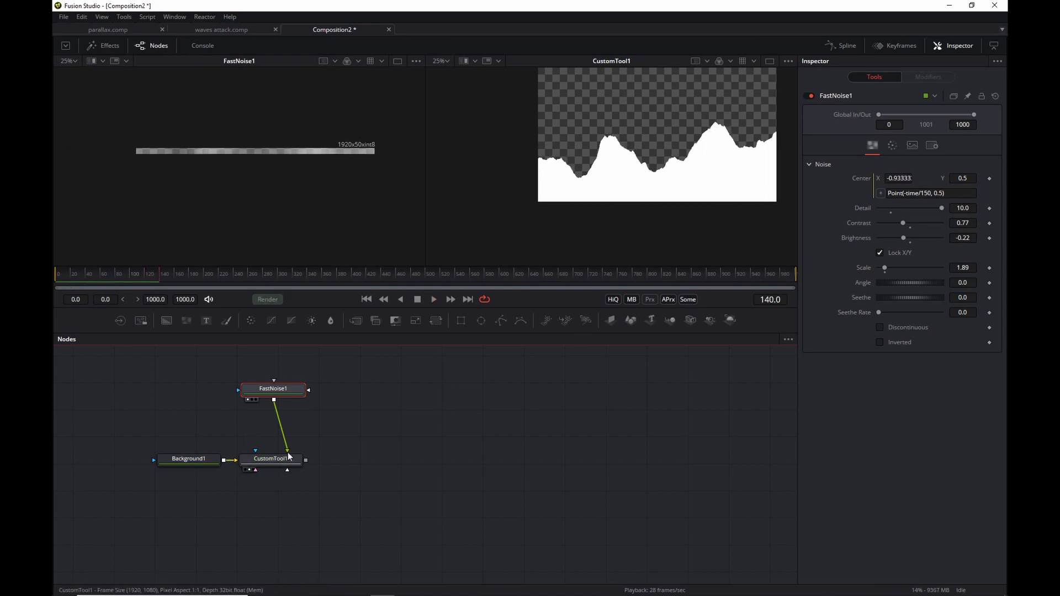
left_click(283, 525)
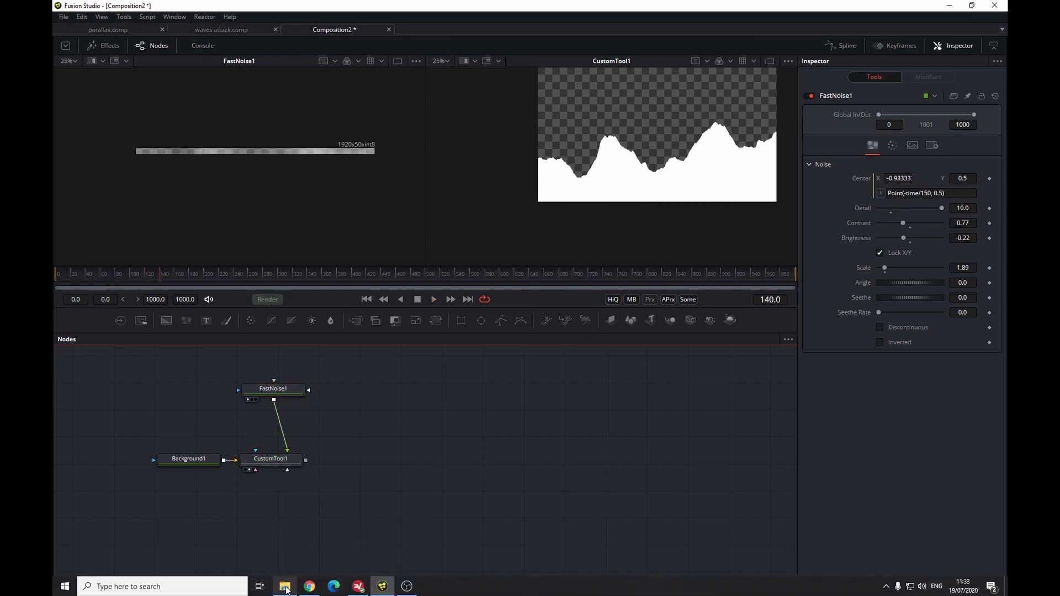
- Import the rust-metal texture, add a Resize after it and connect Resize1 to CustomTool1
left_click(295, 587)
left_click_drag(582, 271, 220, 552)
left_click(853, 191)
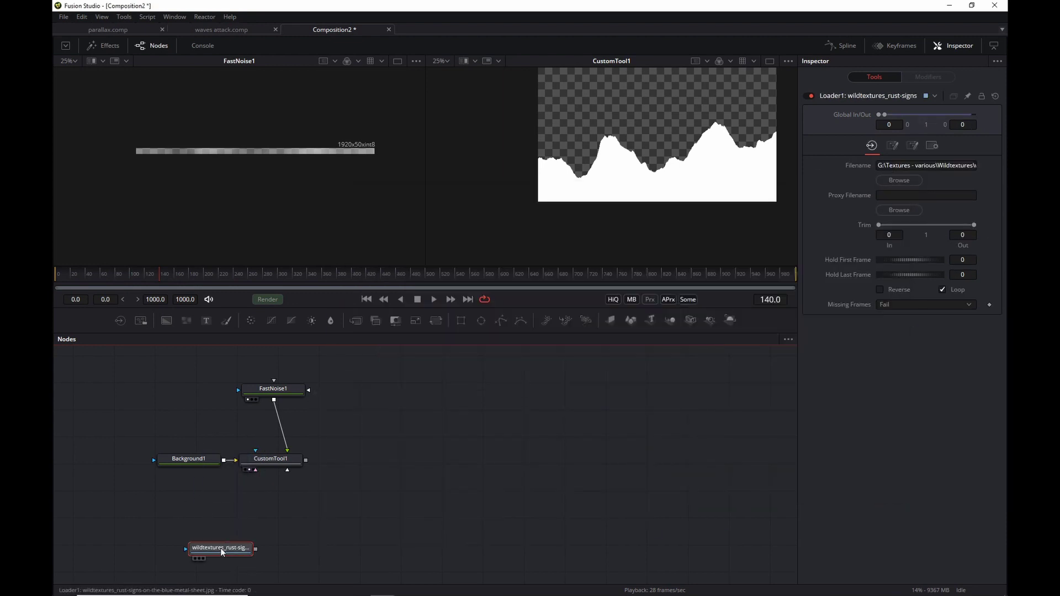
key("shift+space")
type("resiz")
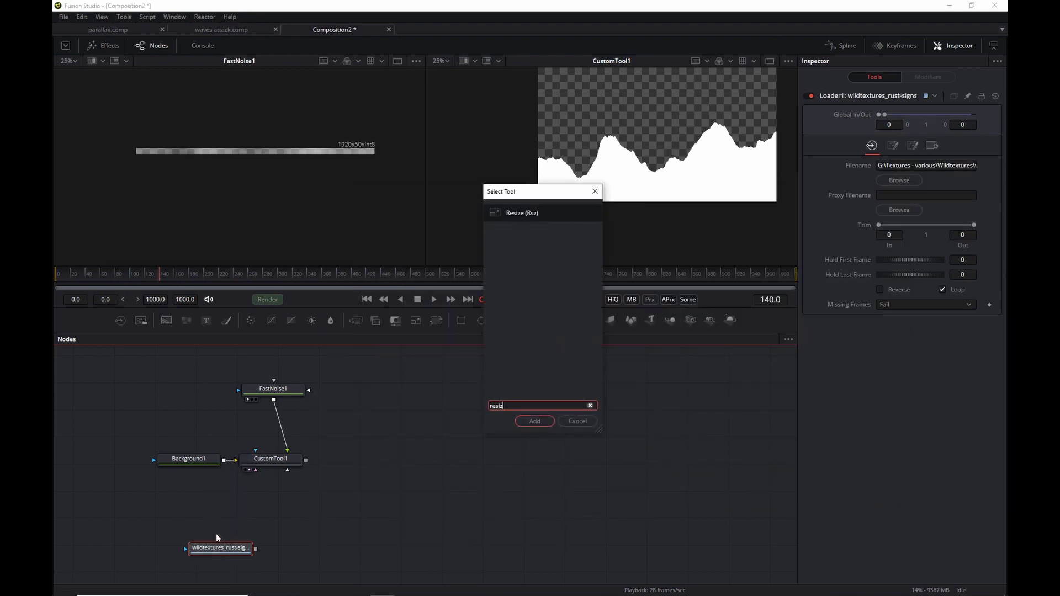
key("Return")
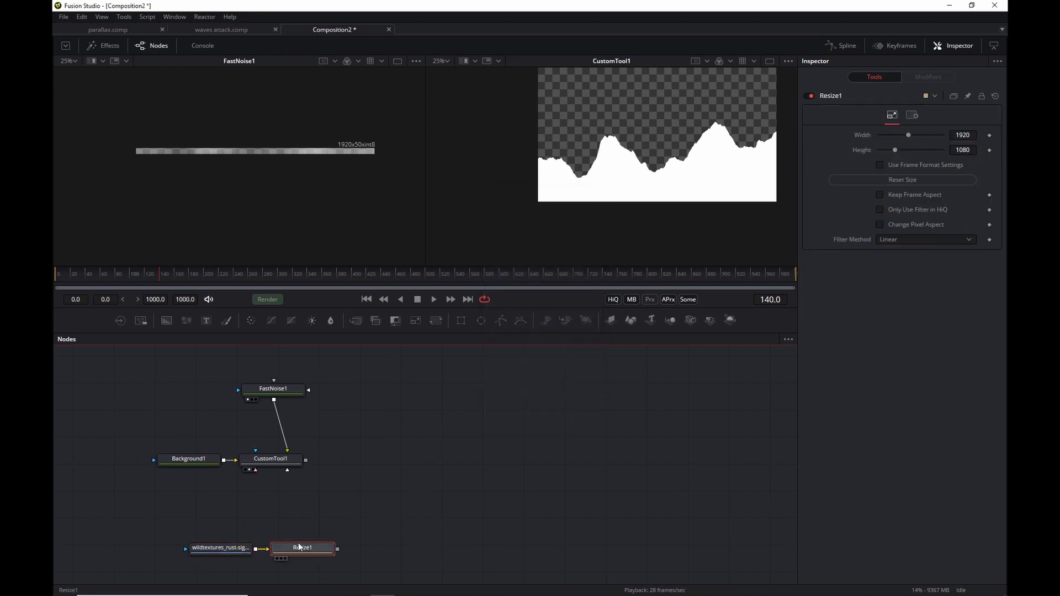
left_click_drag(337, 550, 288, 470)
left_click(283, 459)
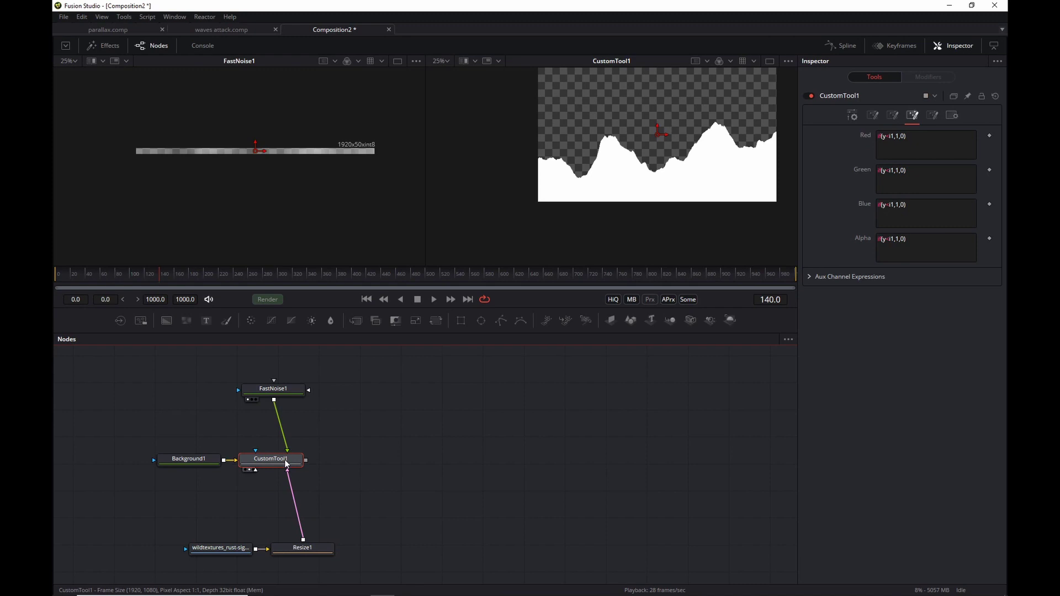
- Set FastNoise1's bit depth to float32, tidy the nodes, and begin editing CustomTool1's Intermediate 2
left_click(279, 392)
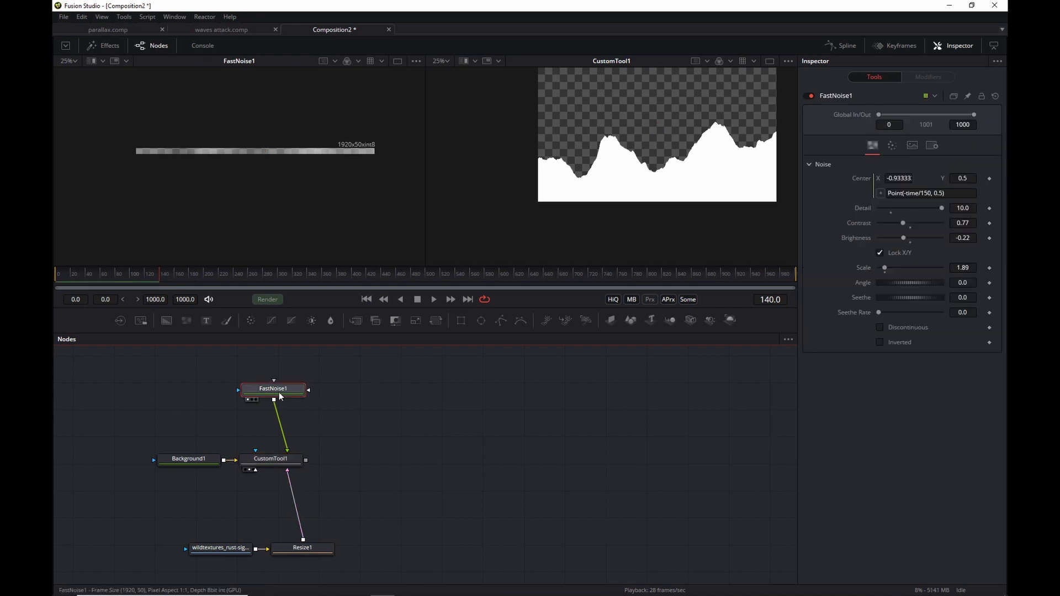
left_click(913, 146)
left_click(970, 259)
left_click(898, 302)
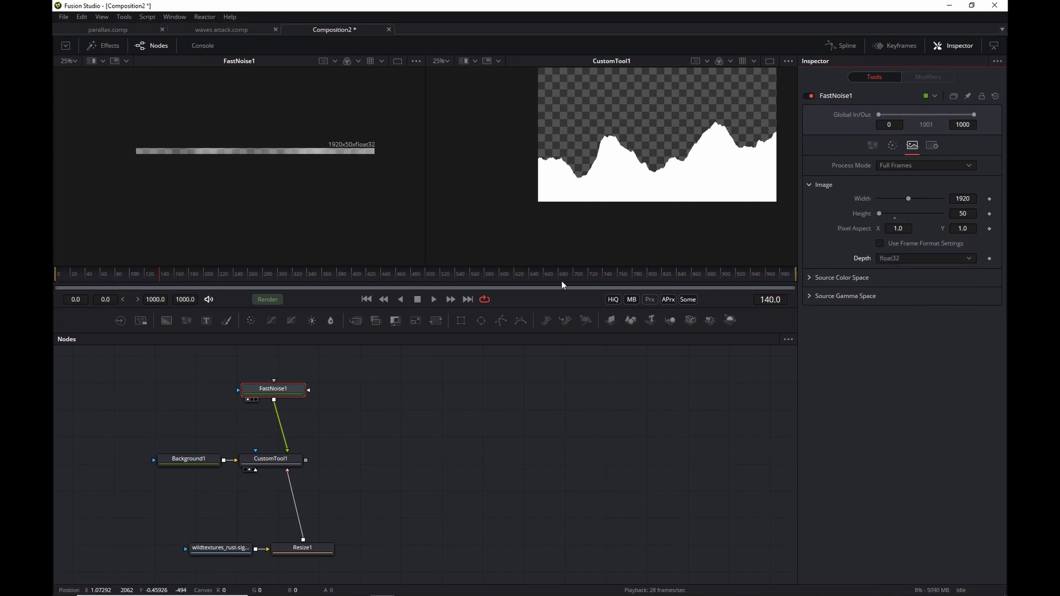
left_click_drag(271, 391, 277, 391)
left_click_drag(291, 464, 300, 465)
left_click(300, 465)
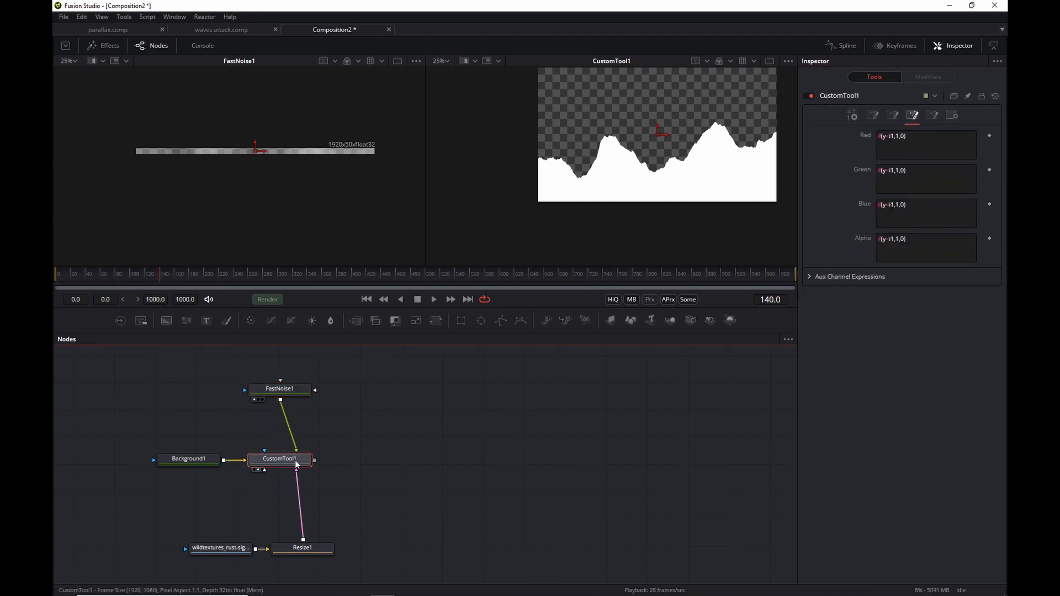
left_click(891, 116)
left_click(901, 173)
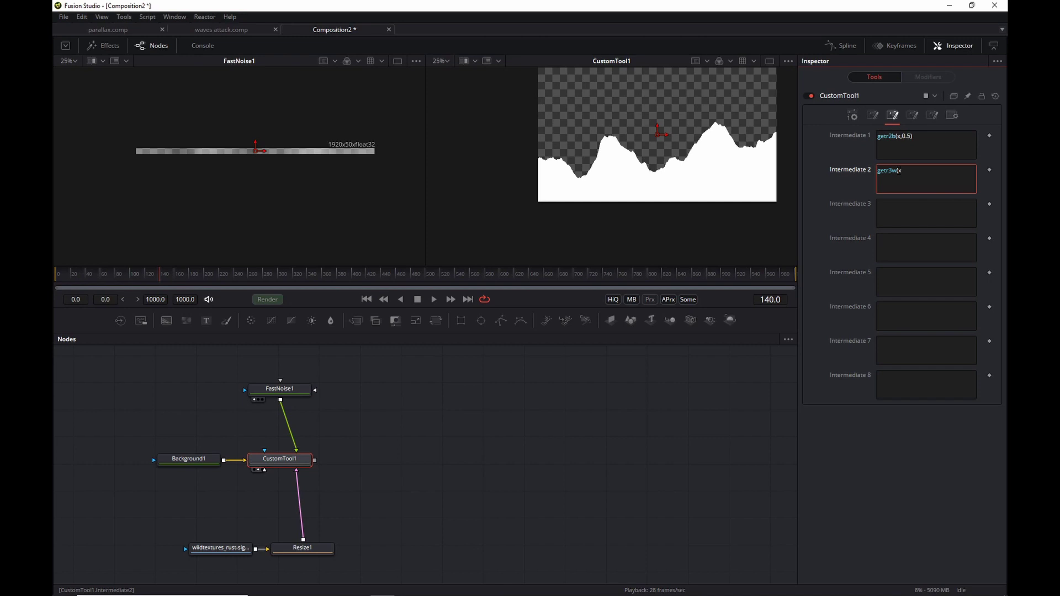
- Put getr3w(x,y) in Intermediate 2, then copies edited to getg3w(x,y) and getb3w(x,y) in 3 and 4
type("getr3w(x,")
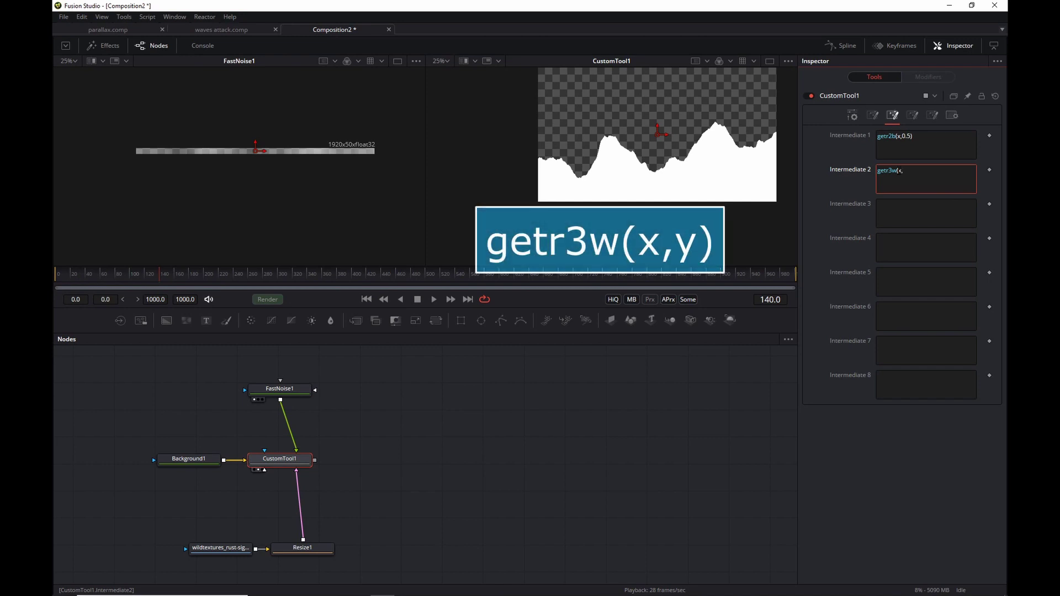
left_click_drag(933, 167, 740, 170)
key("ctrl+c")
left_click(912, 213)
key("ctrl+v")
left_click(890, 239)
key("ctrl+v")
left_click(887, 205)
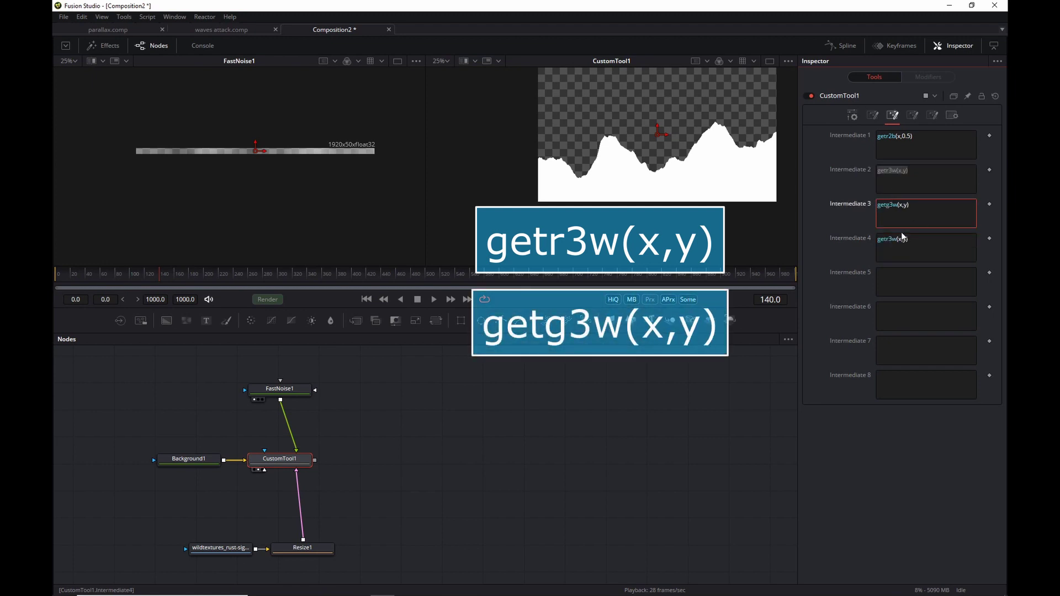
left_click(887, 239)
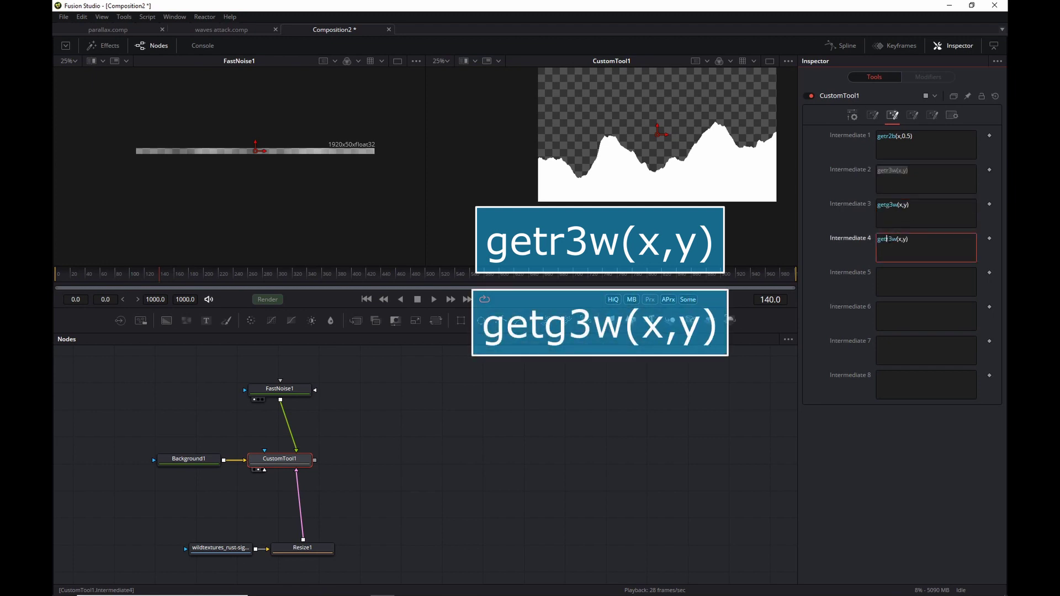
left_click(902, 270)
left_click(873, 116)
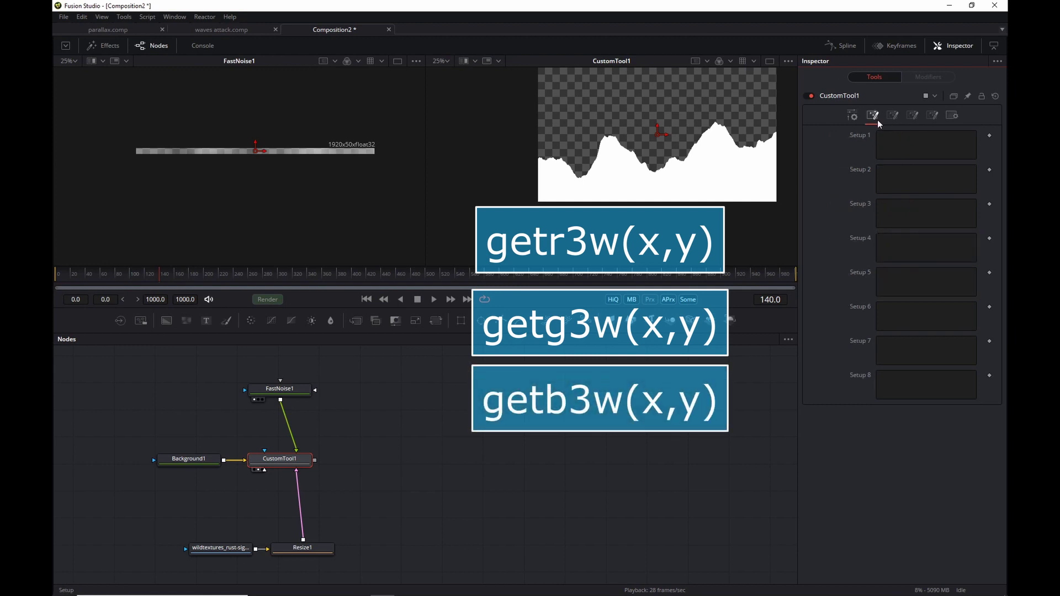
- Replace the constant 1 with i2, i3 and i4 in CustomTool1's Red, Green and Blue expressions
left_click(914, 115)
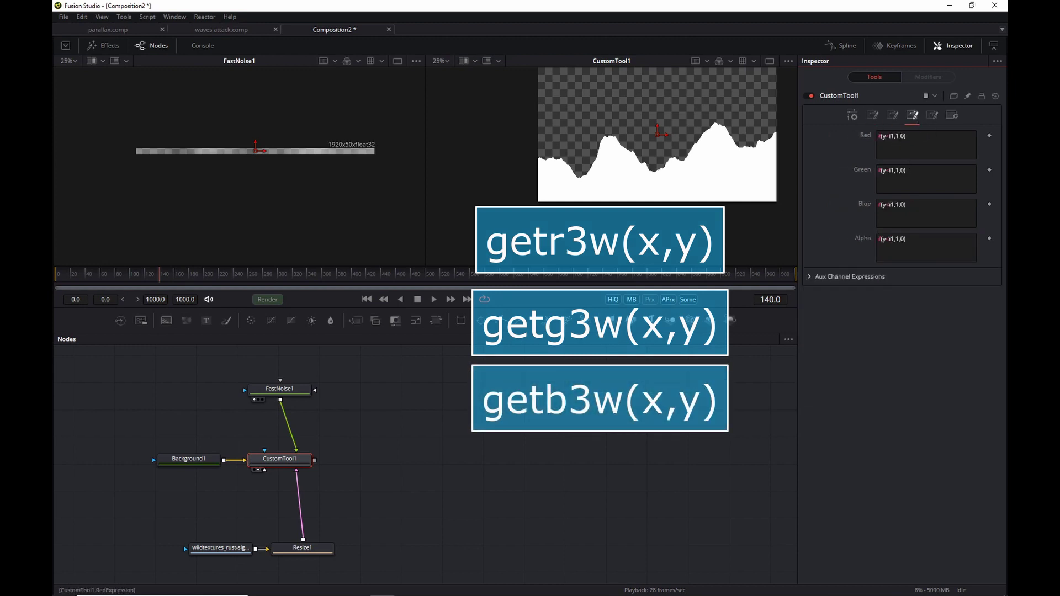
left_click(900, 142)
key("Delete")
type("i2")
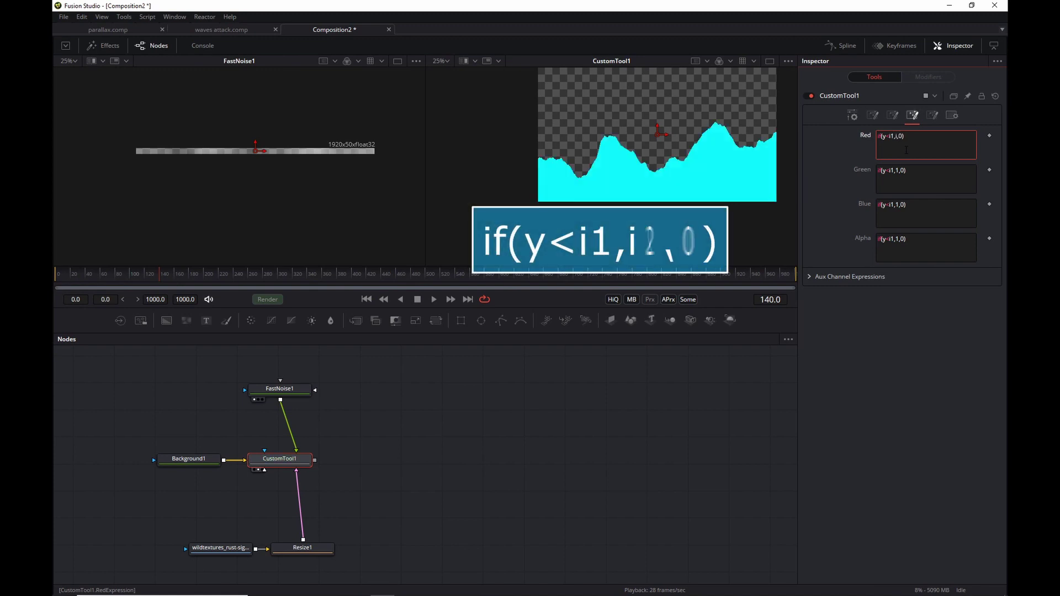
left_click(896, 171)
key("Delete")
type("i3")
left_click(900, 205)
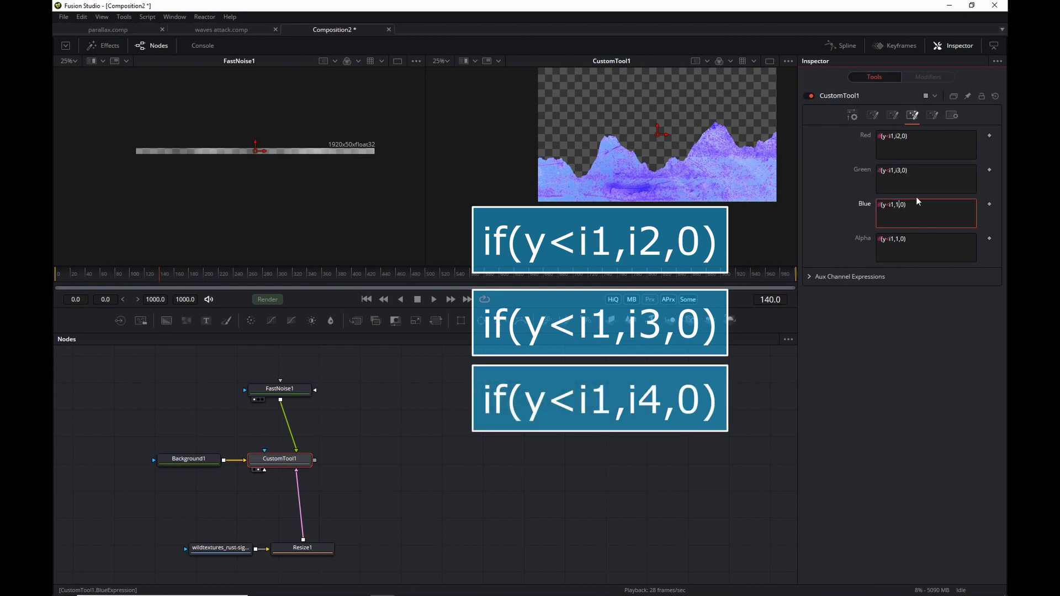
key("Delete")
type("i4")
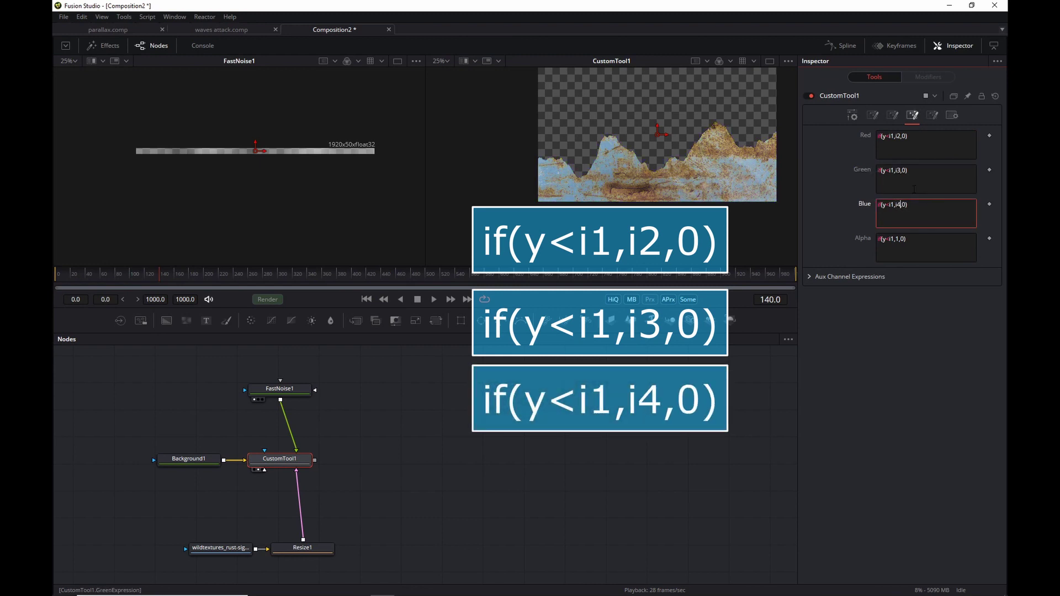
left_click(431, 486)
- Play the animation to preview the rust-textured wave, stopping at frame 171
scroll(757, 149, "up", 2)
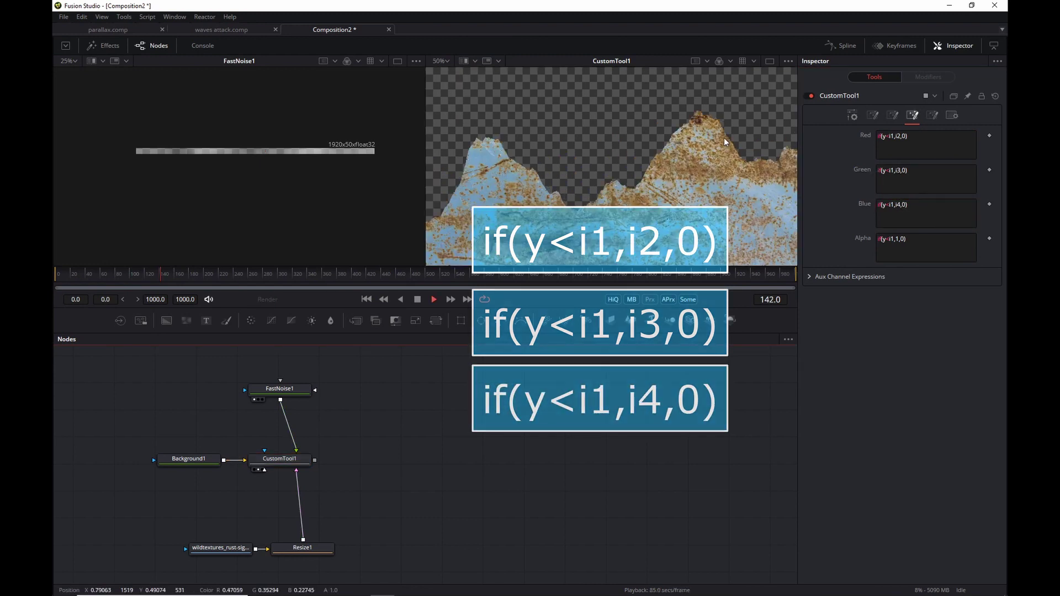
key("space")
scroll(665, 161, "down", 2)
key("space")
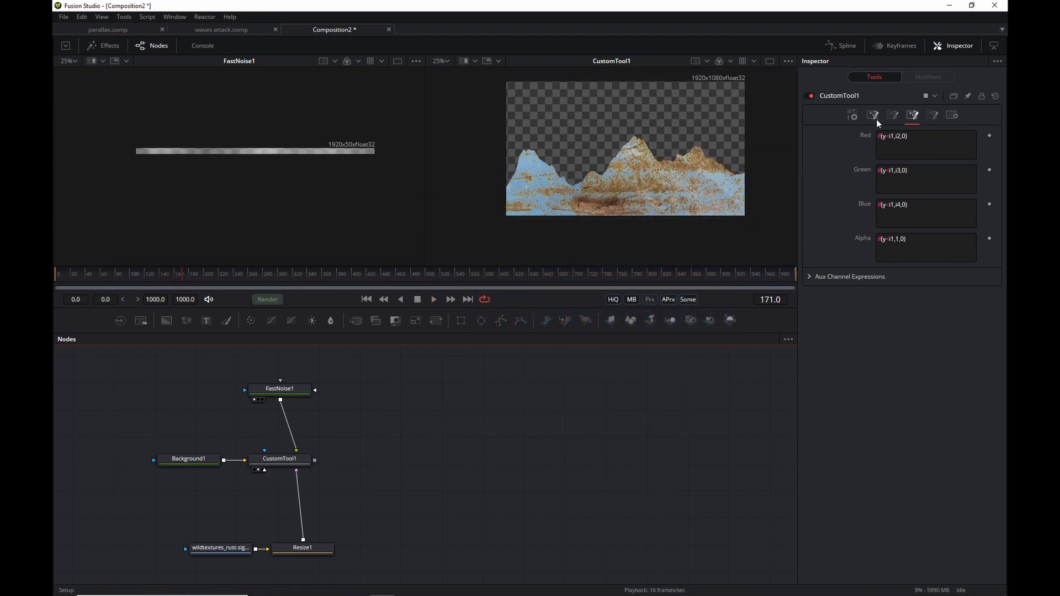
- Give CustomTool1's Number In 1 the expression -time/150, checking it against FastNoise1's Center expression
left_click(854, 116)
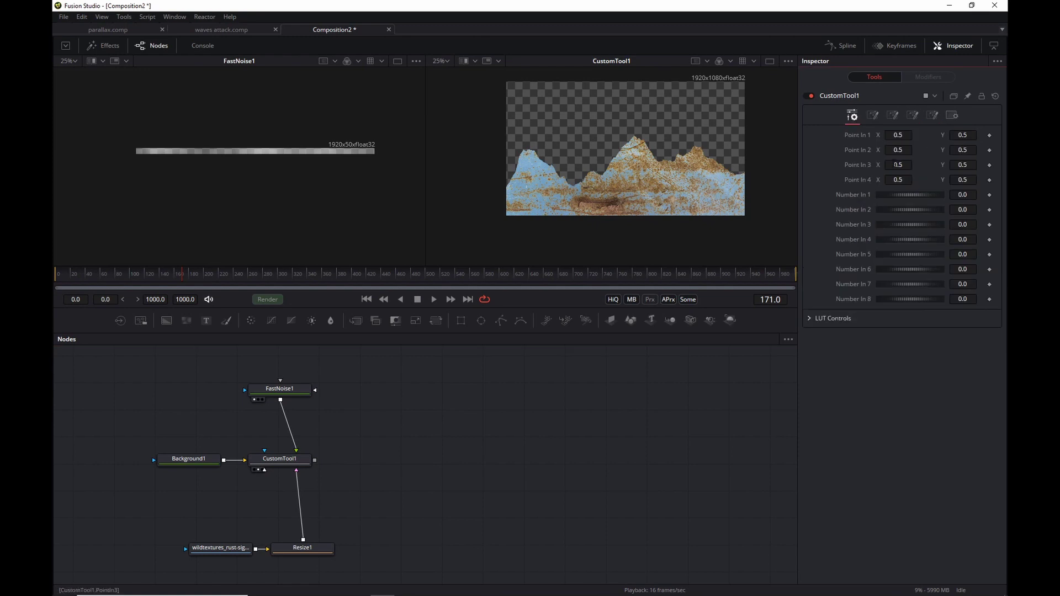
right_click(852, 194)
left_click(881, 292)
left_click(889, 210)
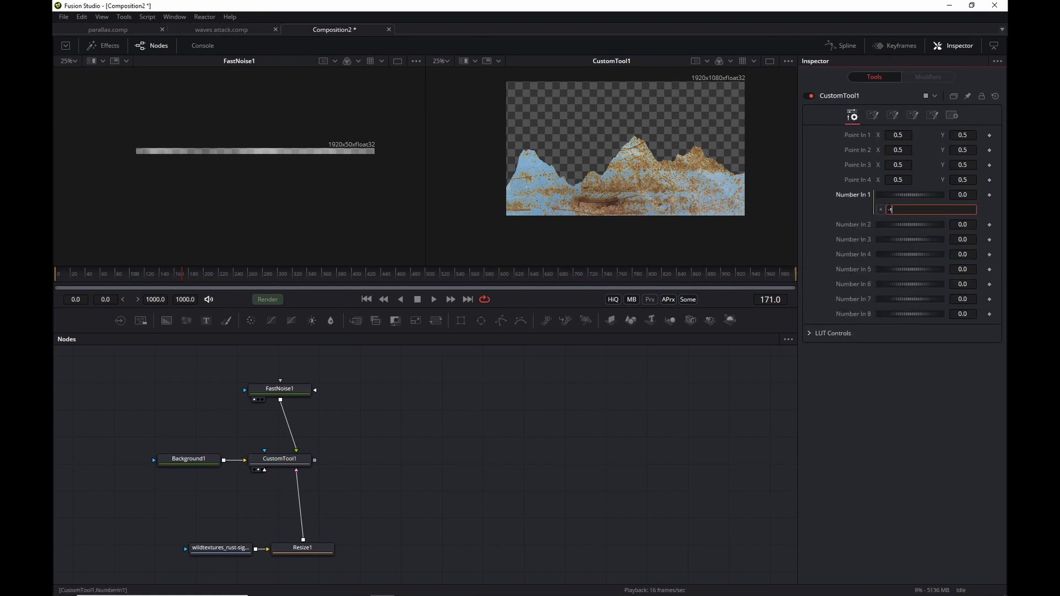
type("-time/150")
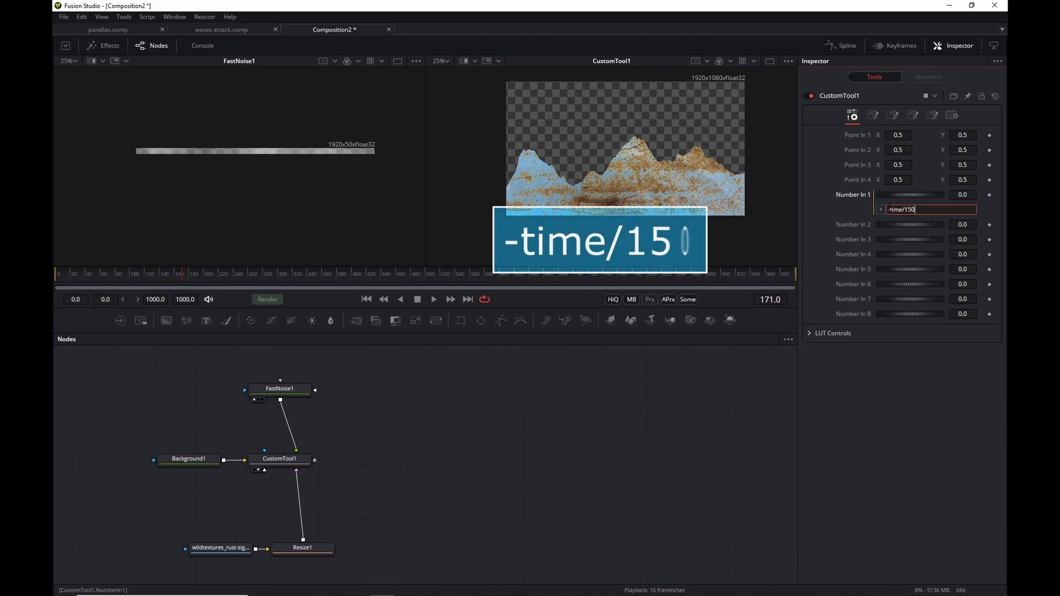
key("Tab")
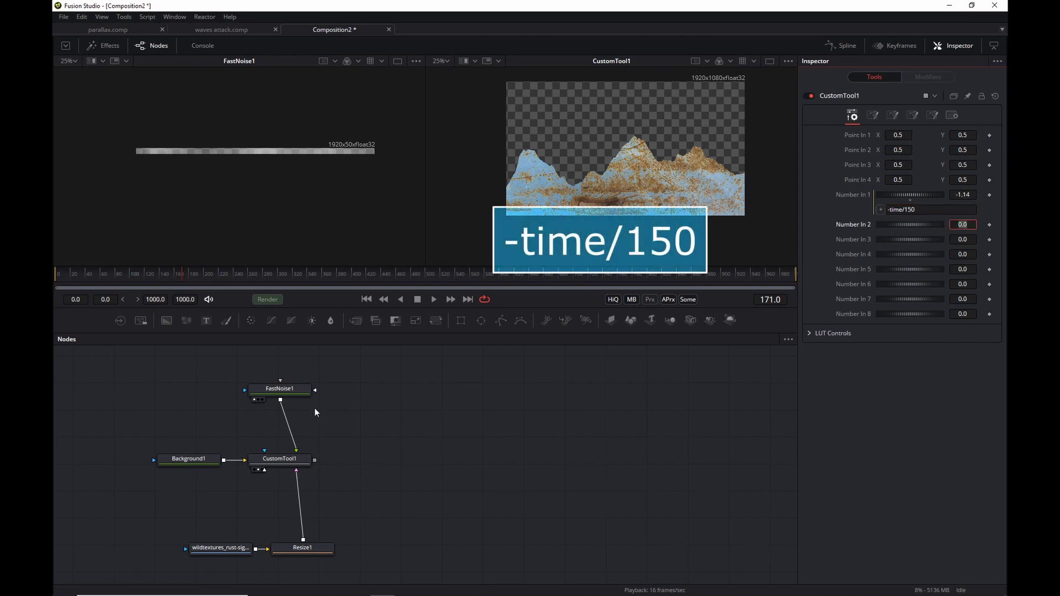
left_click(284, 390)
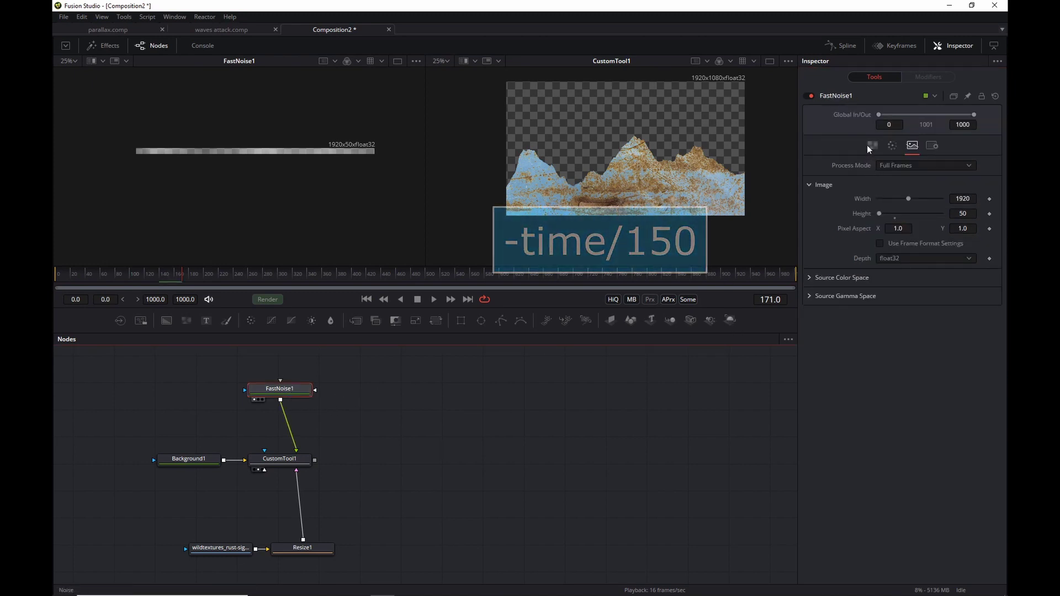
left_click(872, 145)
left_click(266, 458)
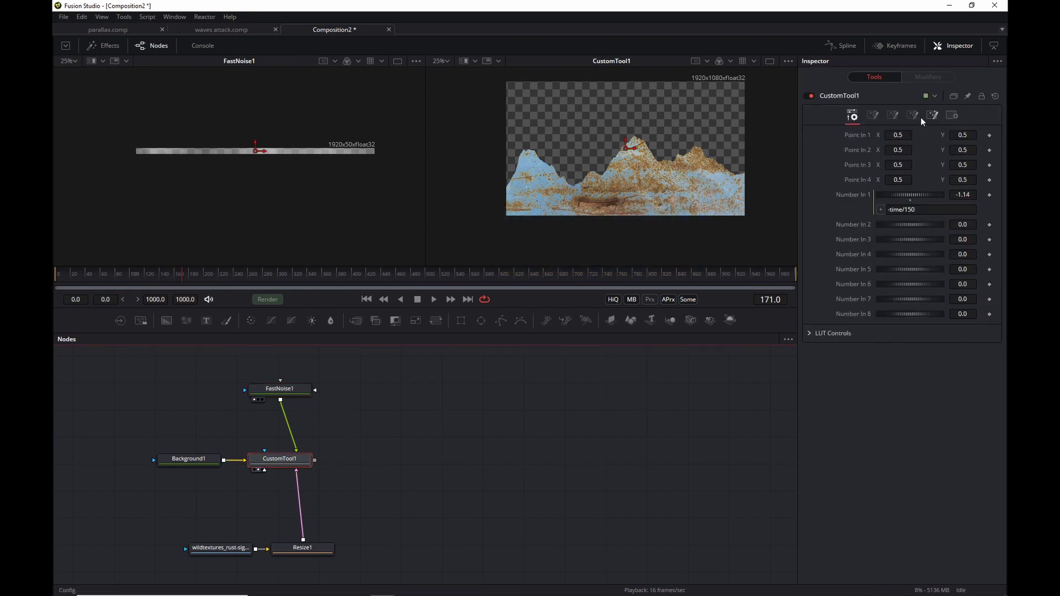
- Change CustomTool1's Intermediates 2–4 to getr3w, getg3w and getb3w(x-n1,y)
left_click(894, 115)
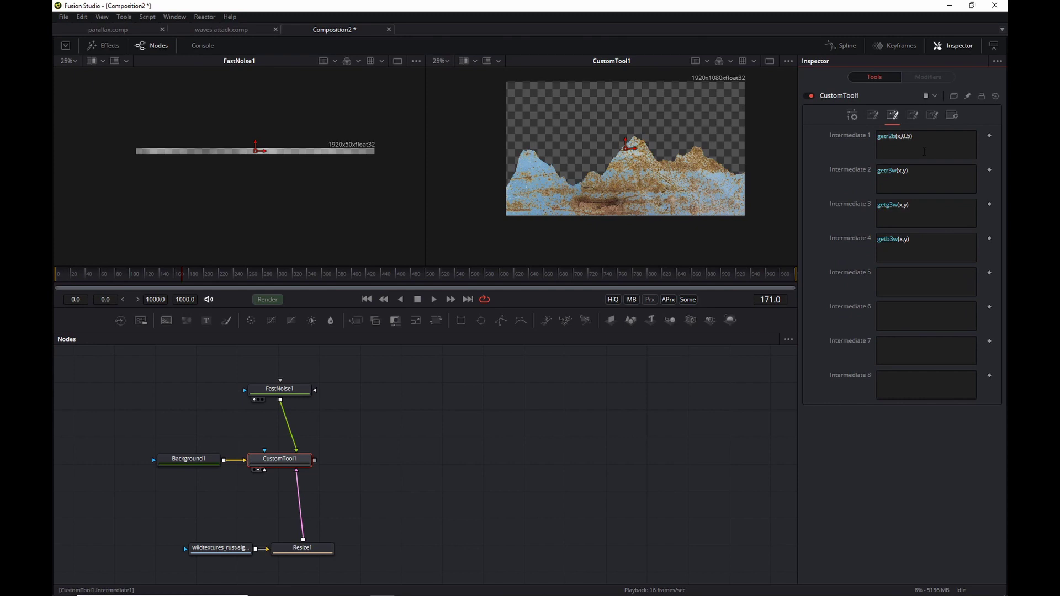
left_click(899, 171)
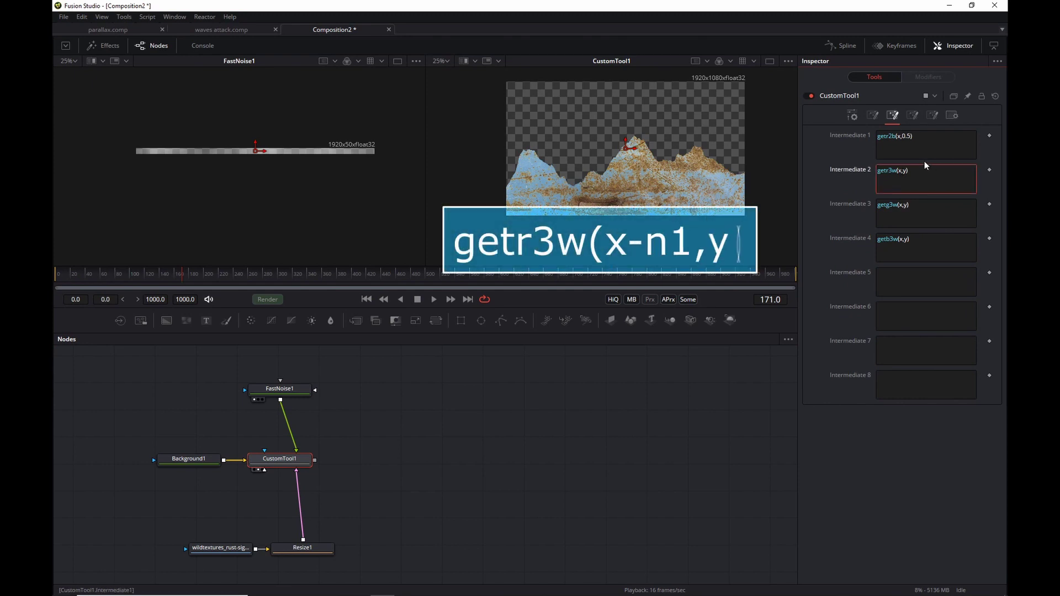
type("-n1")
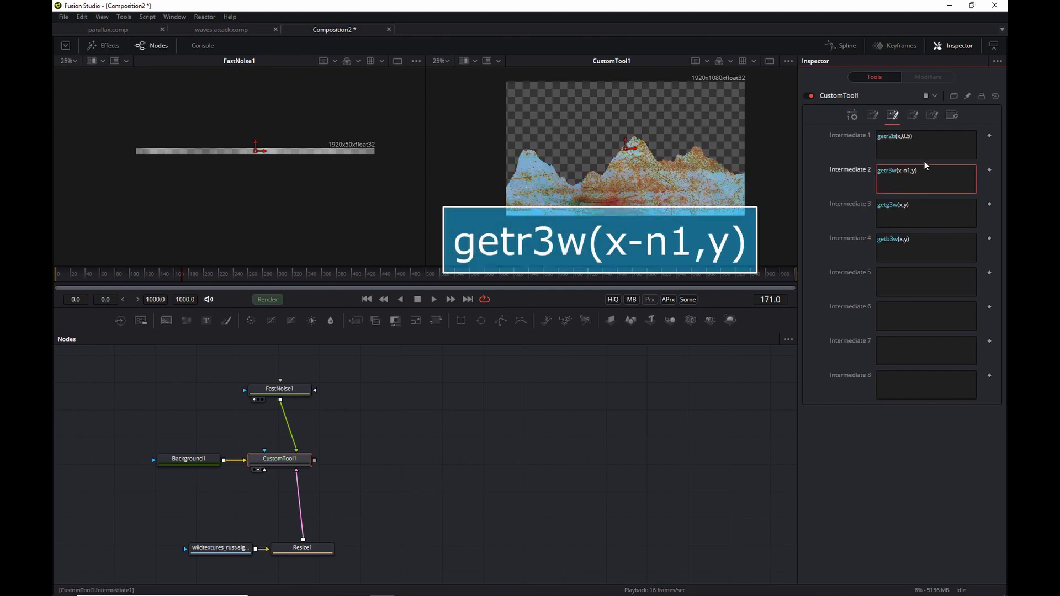
left_click(901, 206)
type("-n1")
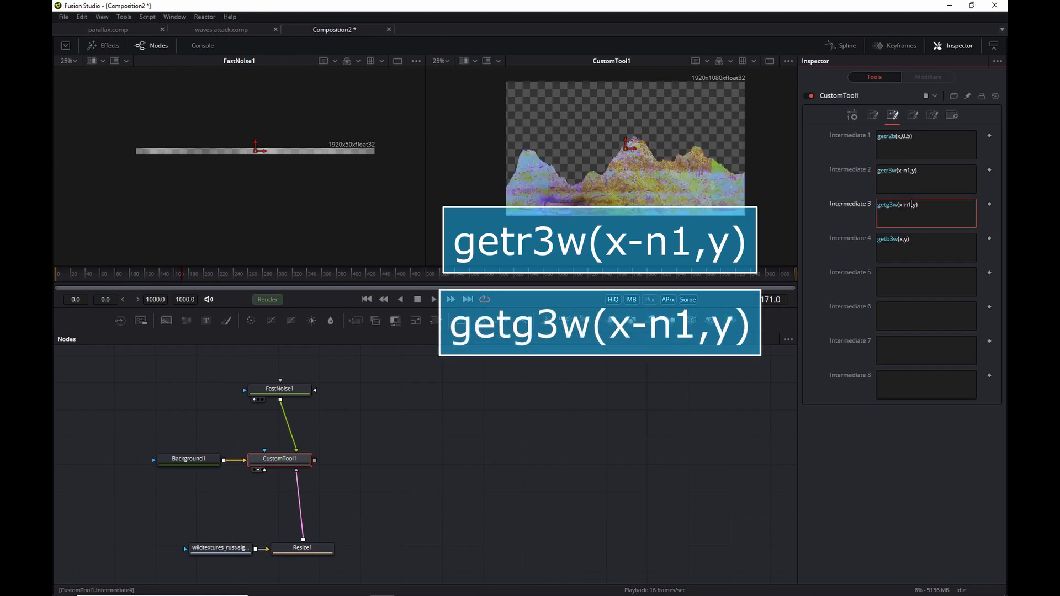
left_click(904, 240)
type("-n1")
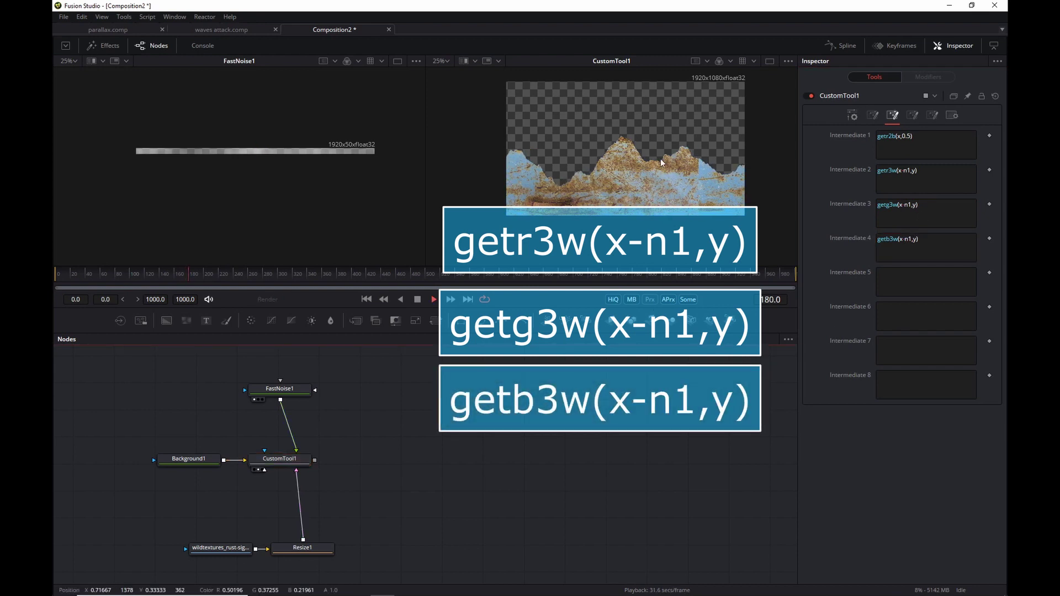
scroll(652, 177, "up", 2)
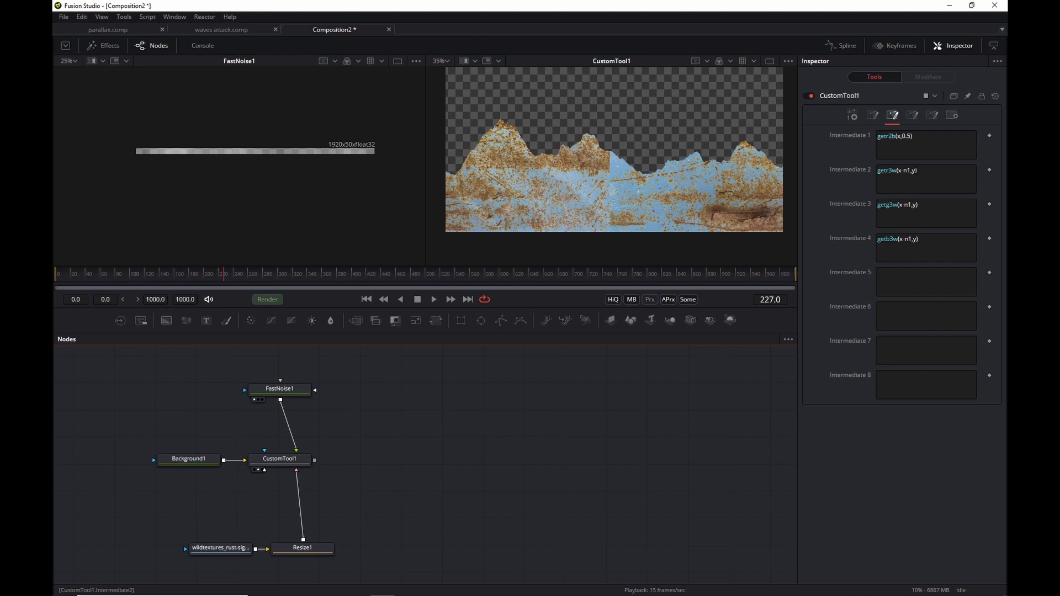
- Append -i1 to make Intermediates 2–4 sample (x-n1,y-i1), then stop playback and nudge CustomTool1
left_click(926, 179)
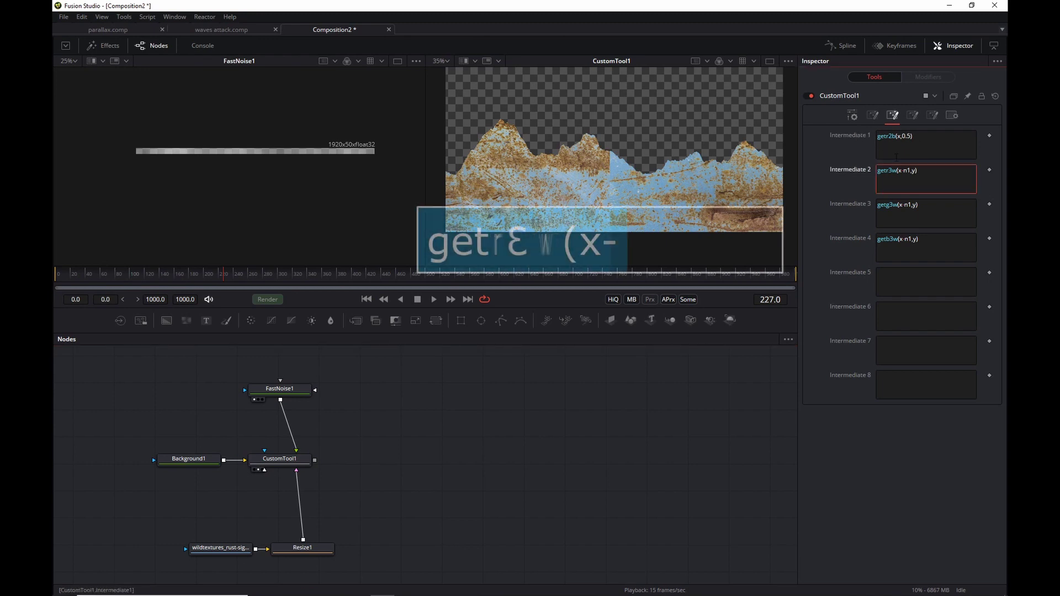
type("-i1")
left_click(934, 200)
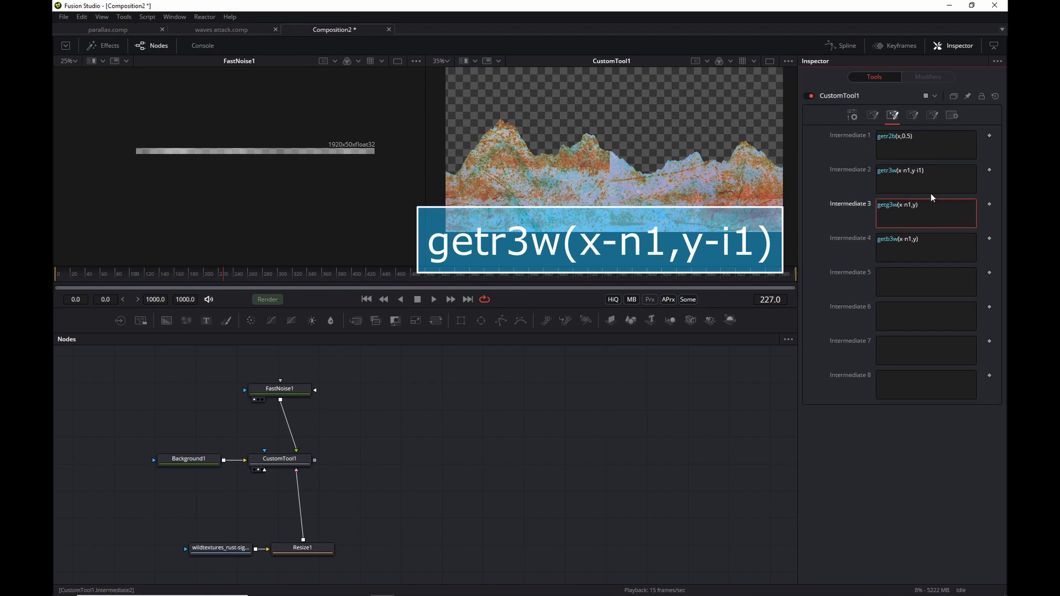
type("-i1")
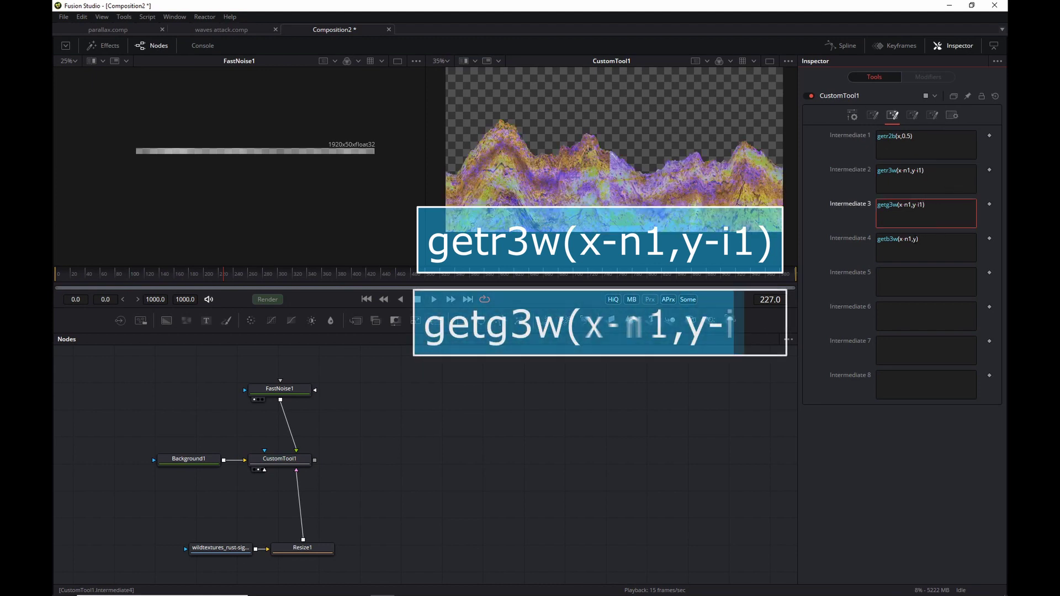
key("Tab")
type("-i1")
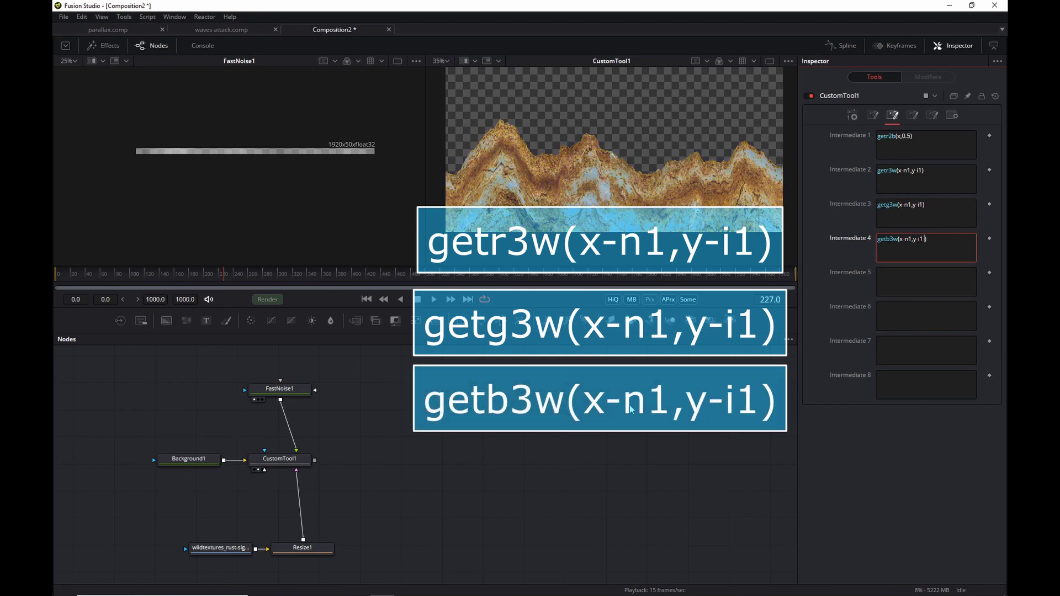
left_click(672, 373)
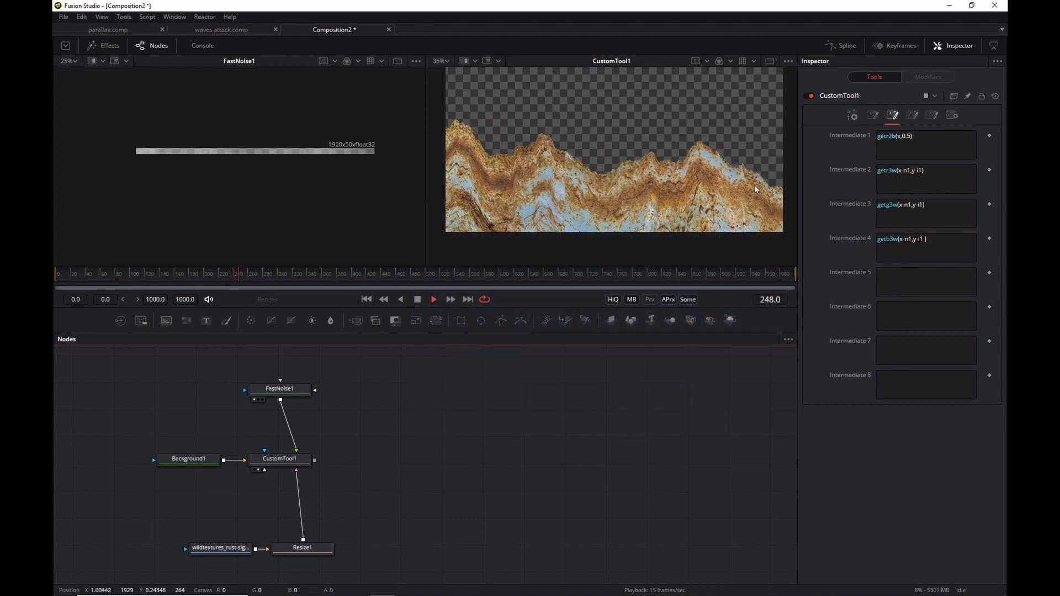
key("space")
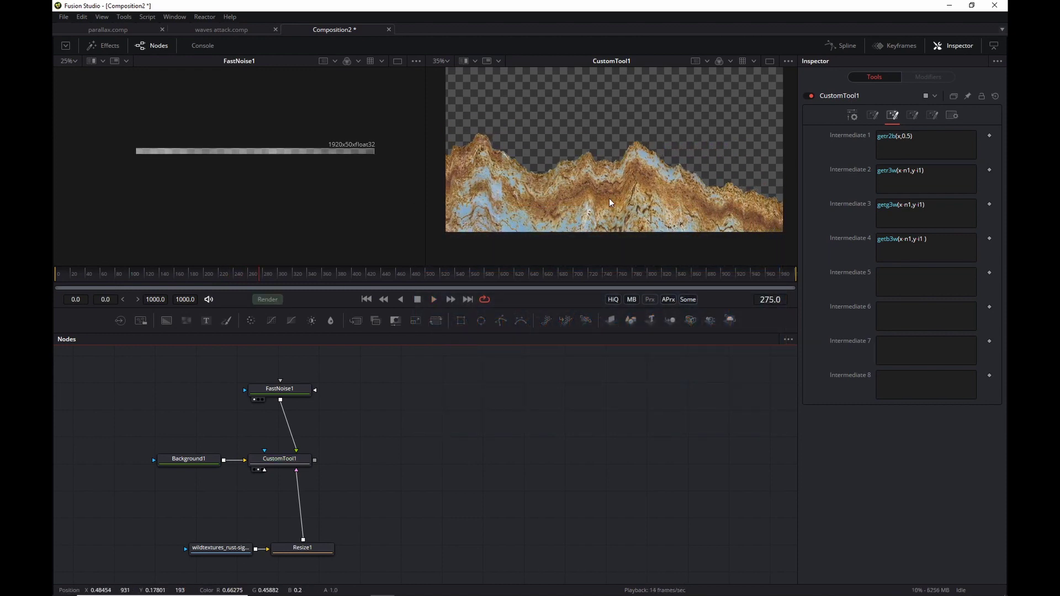
left_click_drag(295, 464, 301, 466)
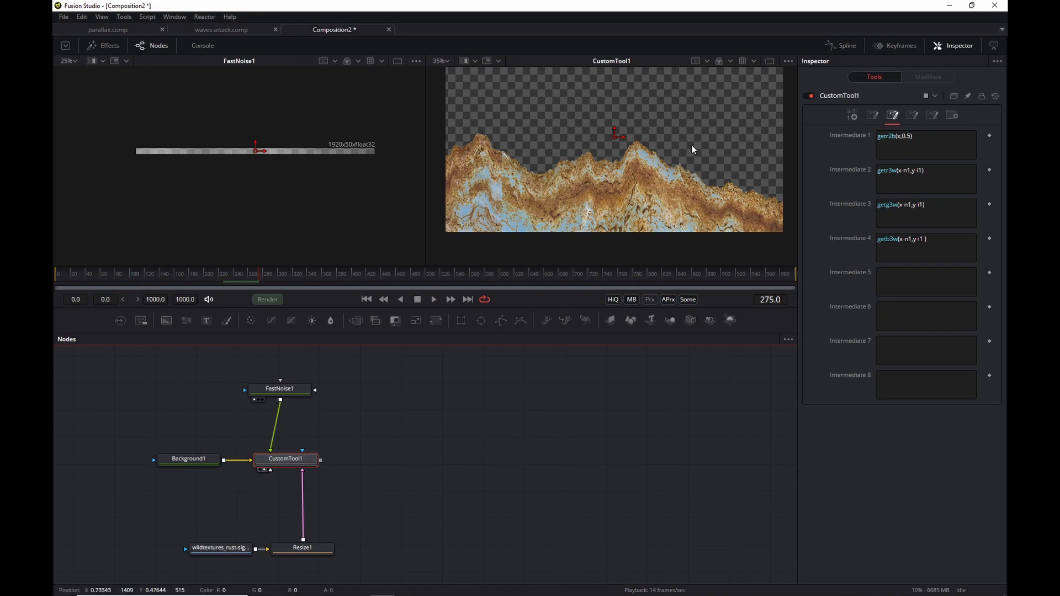
- Turn off the checker underlay and add Displace1 after CustomTool1 with Light Power about 1.488
left_click(788, 62)
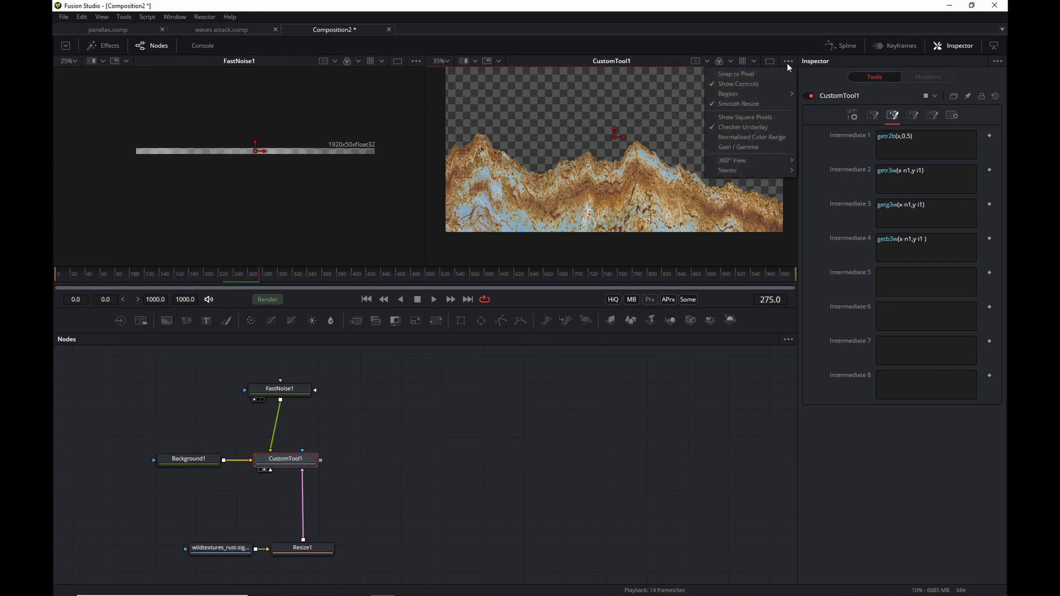
left_click(761, 127)
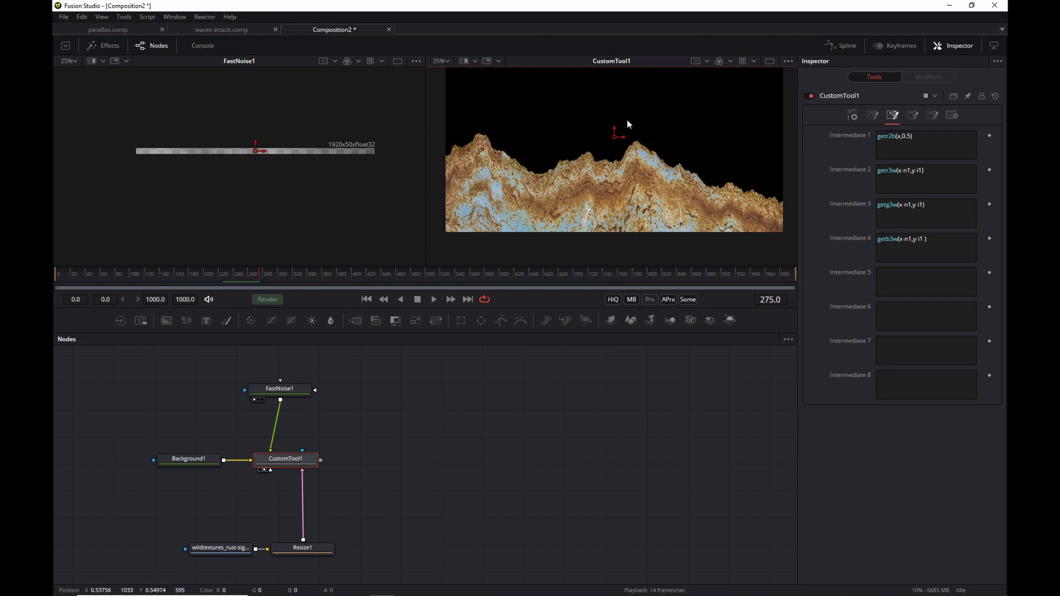
left_click(303, 459)
key("ctrl+space")
type("resiz")
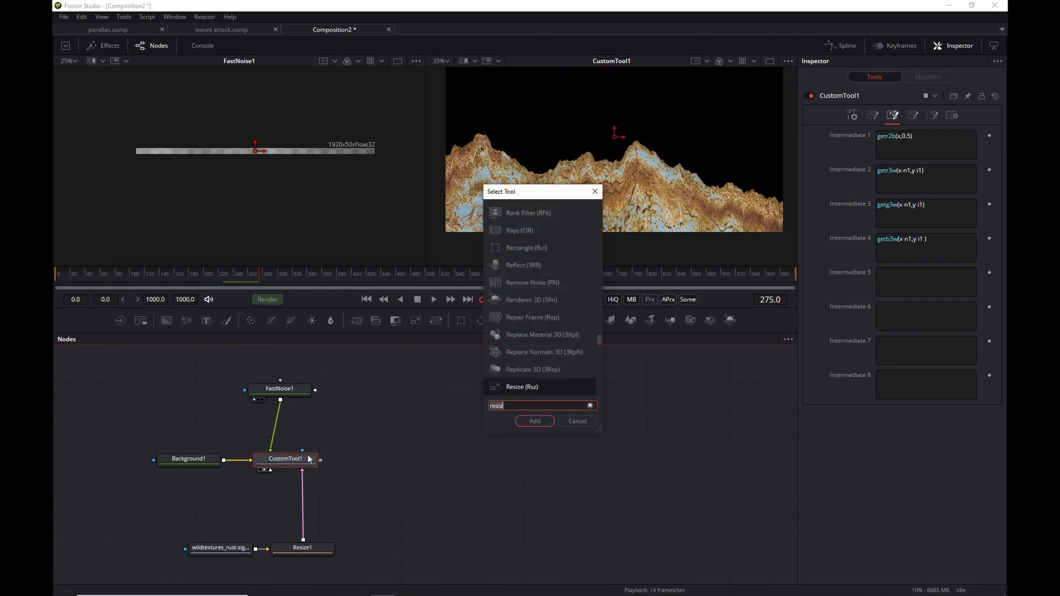
key("BackSpace")
key("BackSpace")
key("BackSpace")
key("BackSpace")
key("BackSpace")
type("disp")
key("Return")
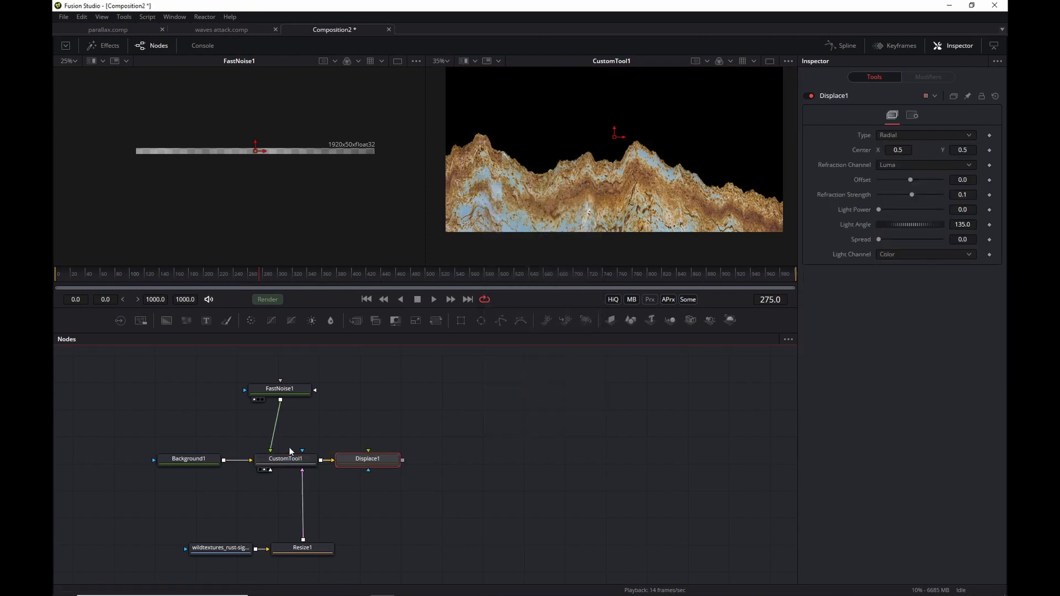
key("2")
scroll(628, 175, "up", 2)
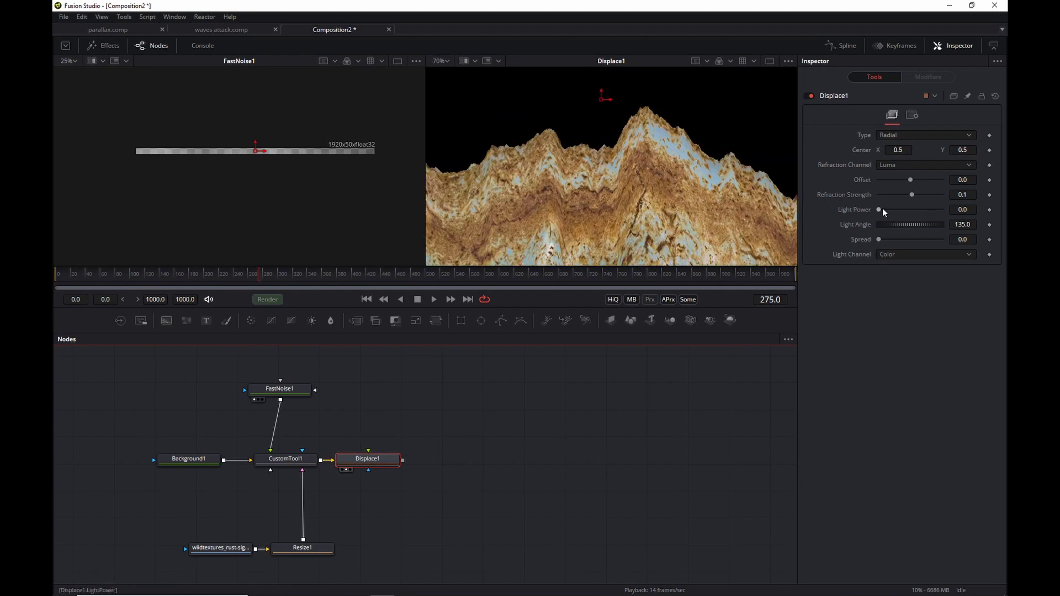
mouse_move(883, 210)
left_mouse_down()
mouse_move(929, 209)
mouse_move(910, 208)
left_mouse_up()
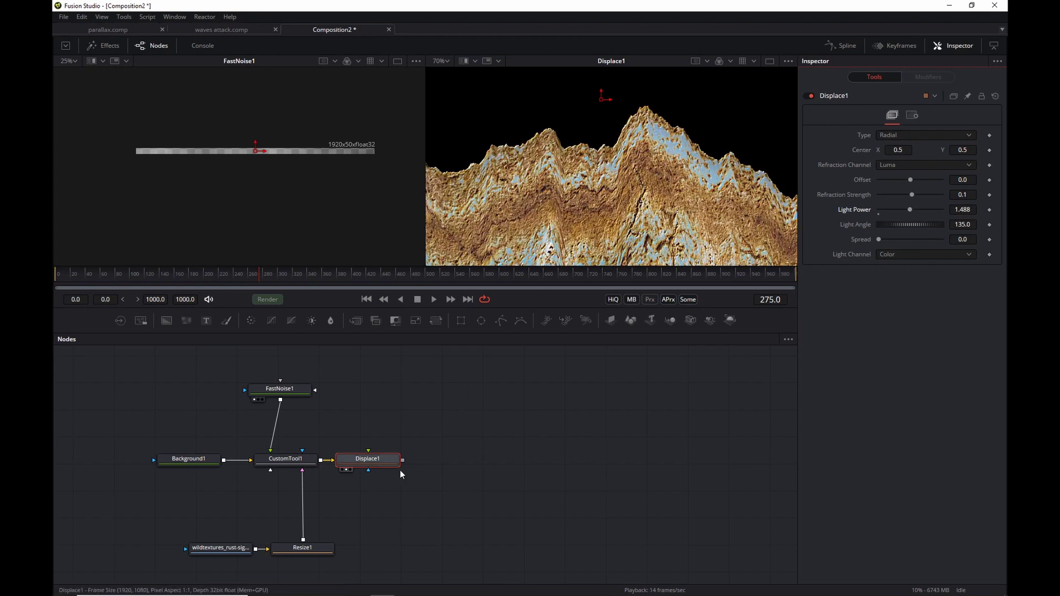
- Add a Shadow1 node after Displace1, re-enable the checker underlay, and view Shadow1
key("shift+space")
type("shadow")
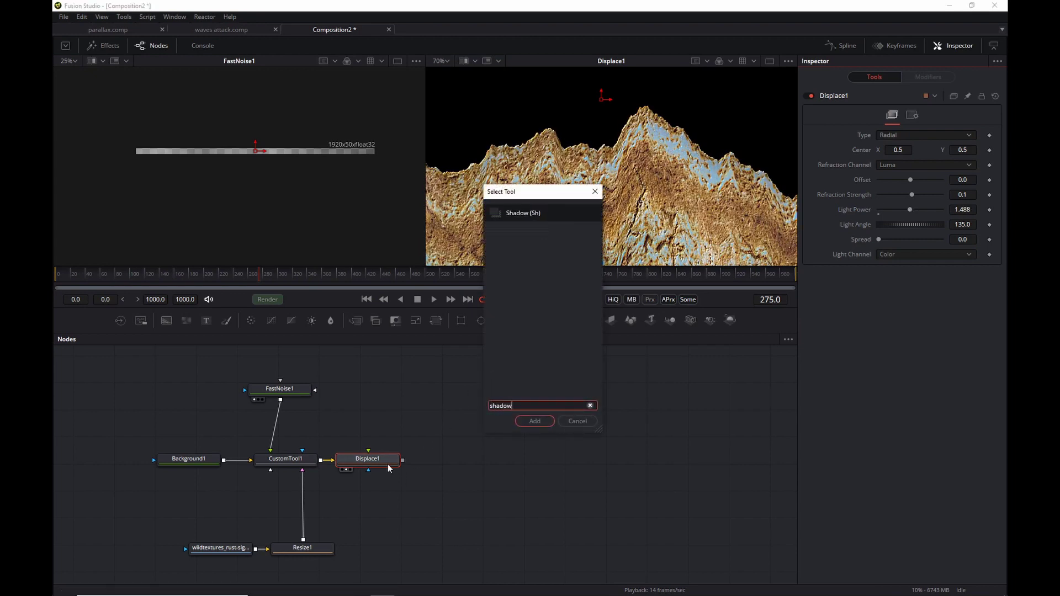
key("Return")
left_click(788, 60)
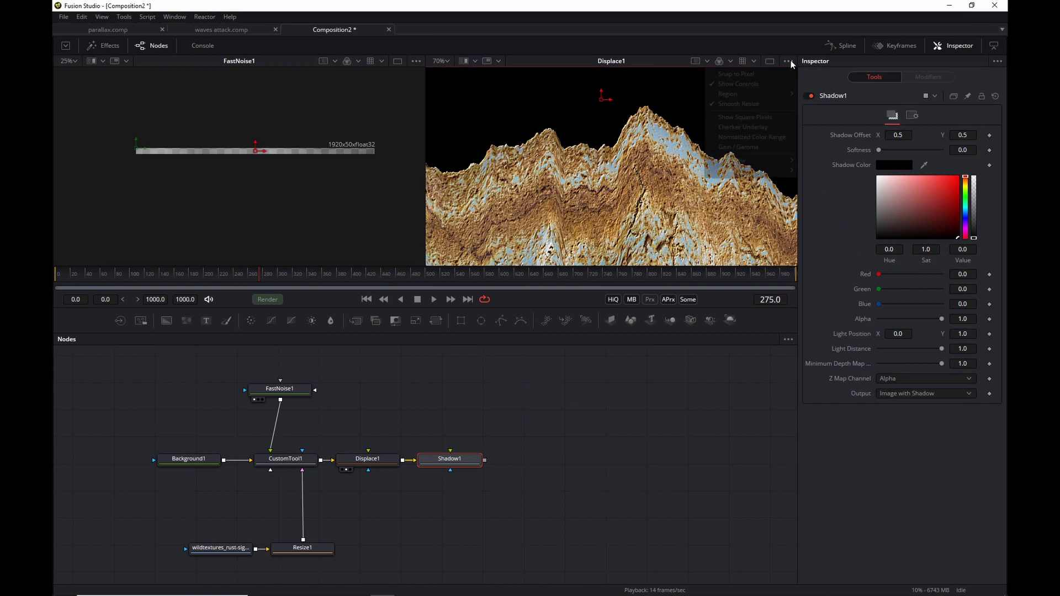
left_click(772, 127)
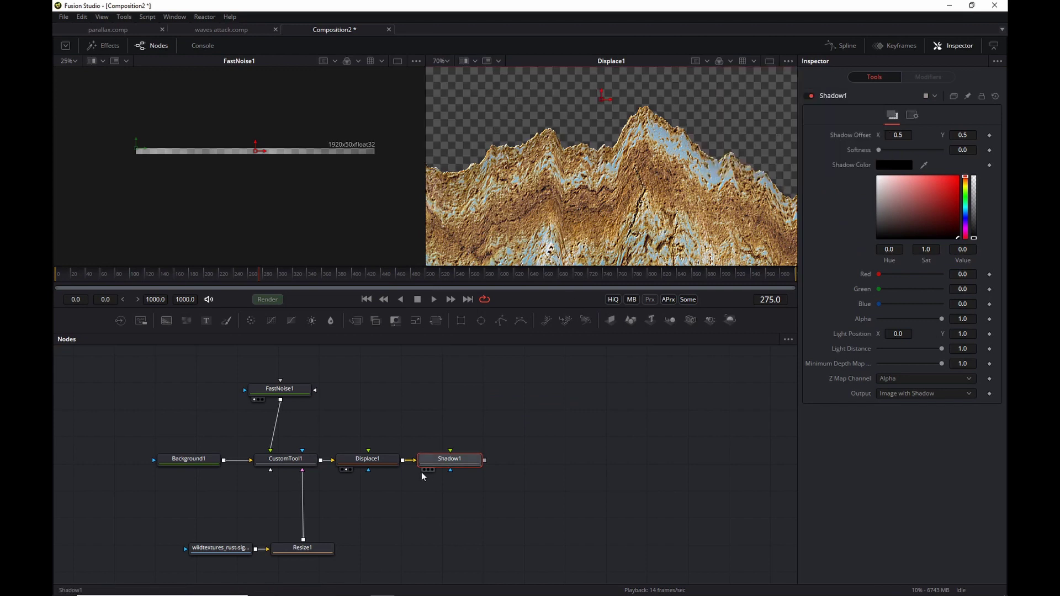
left_click(454, 468)
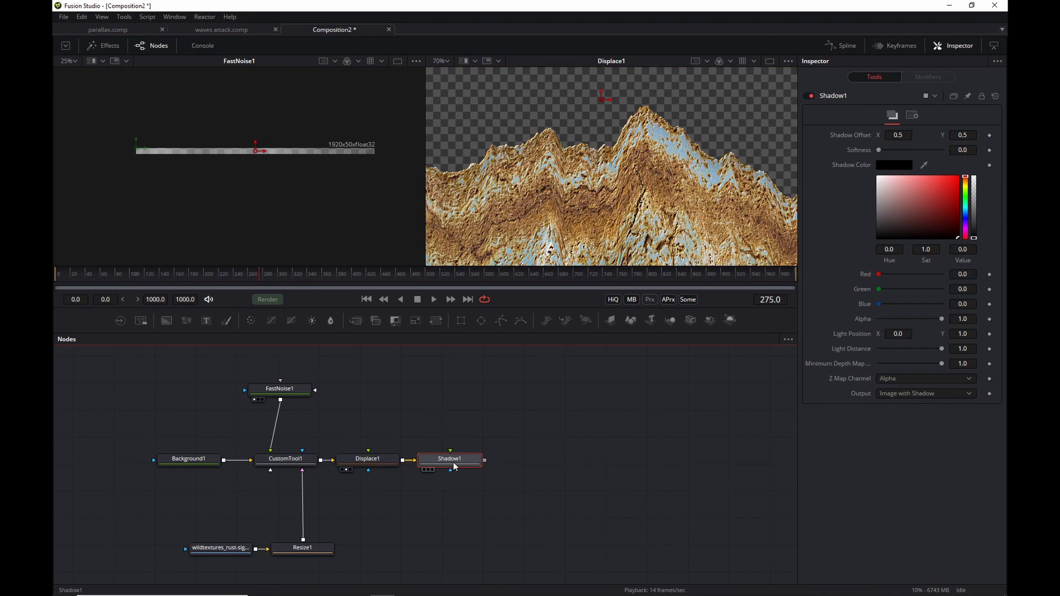
key("2")
- Nudge the shadow offset to Offset X 0.503314 and set Softness to 0.00748
scroll(704, 127, "up", 2)
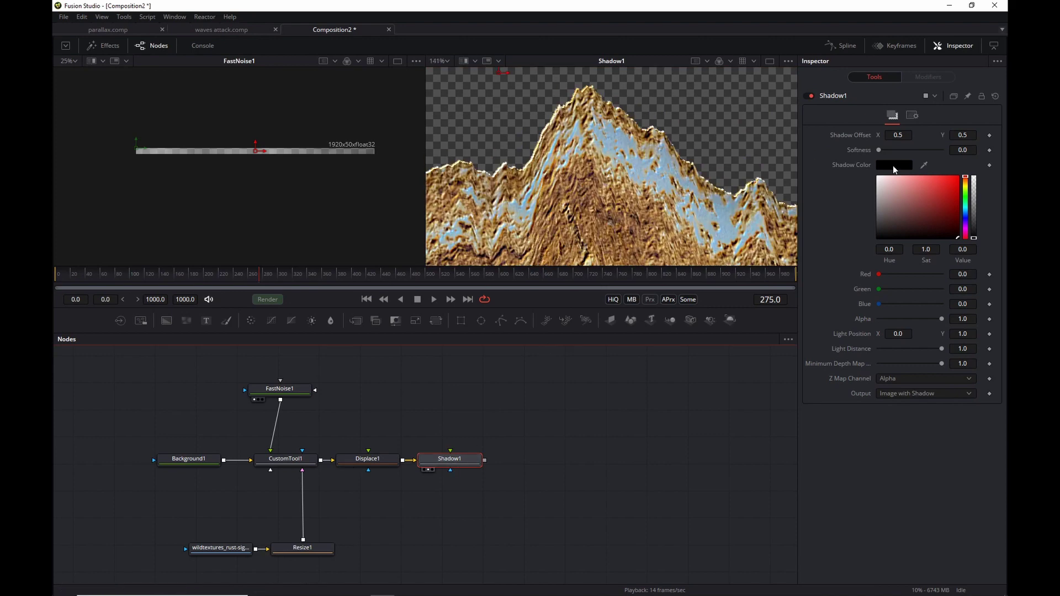
left_click(499, 74)
left_click_drag(498, 74, 503, 73)
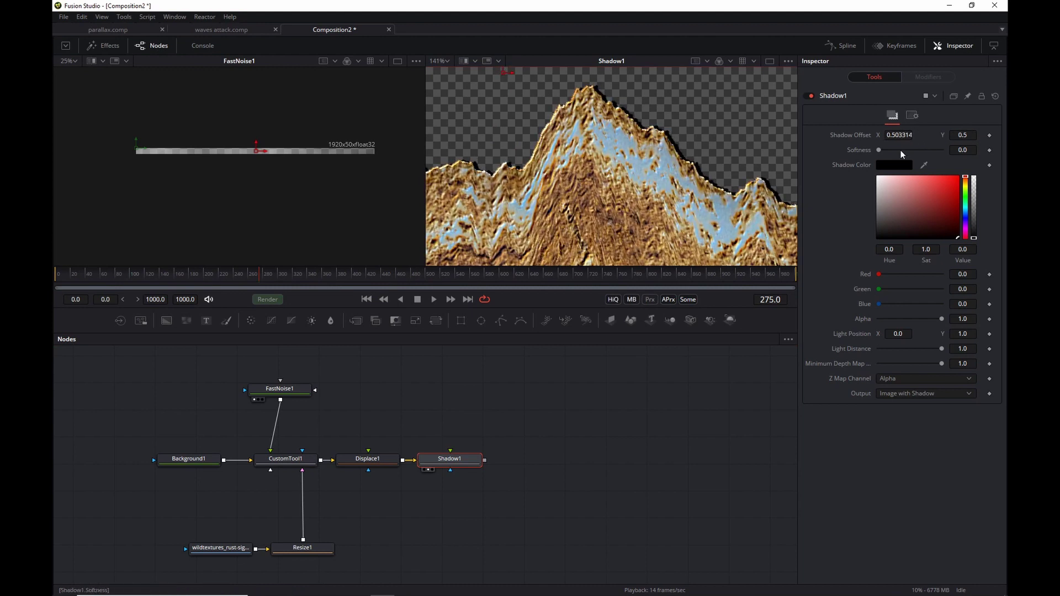
left_click_drag(880, 148, 888, 150)
scroll(687, 144, "down", 5)
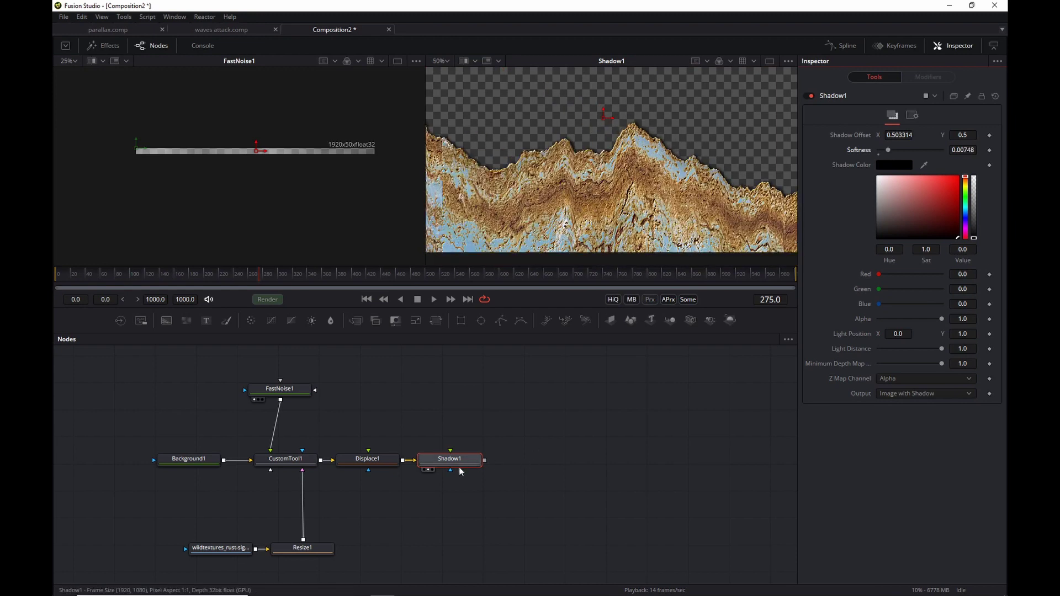
scroll(654, 112, "down", 1)
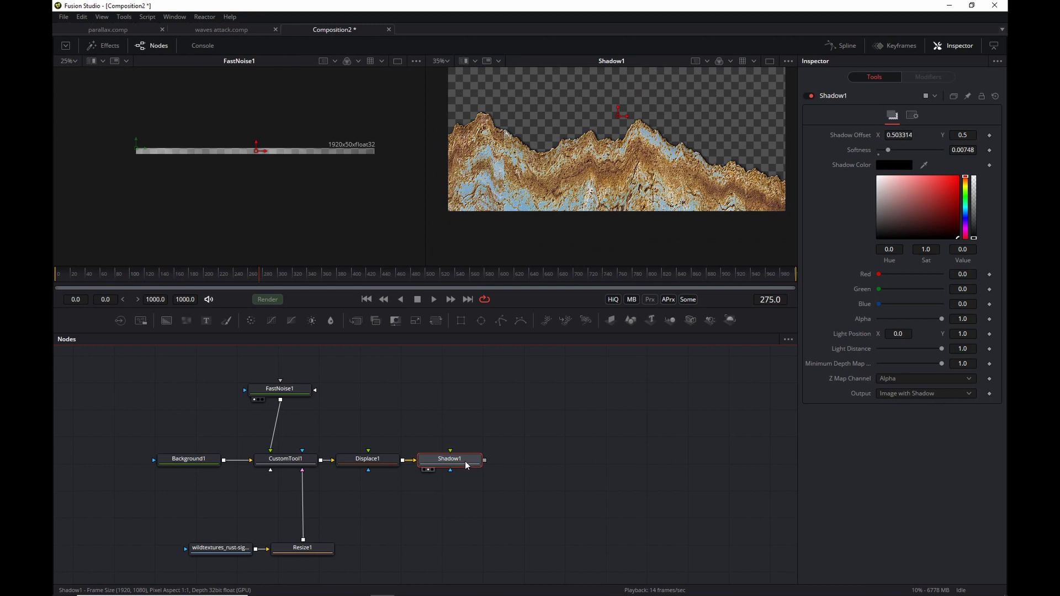
left_click(584, 473)
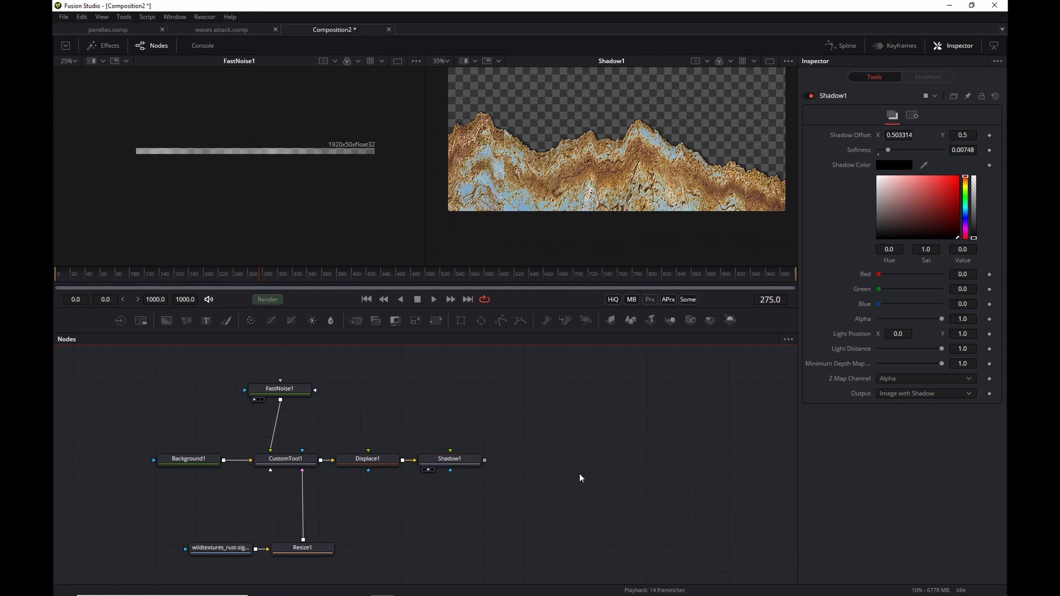
- Add an OpticalFlow1 node and wire Shadow1's output into it
key("shift+space")
type("optica")
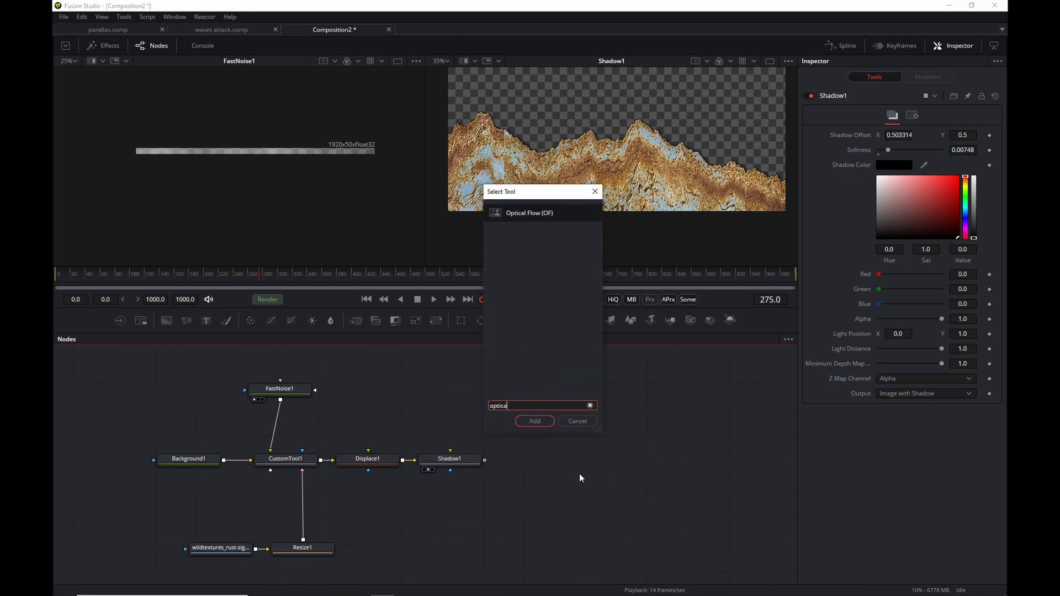
key("Return")
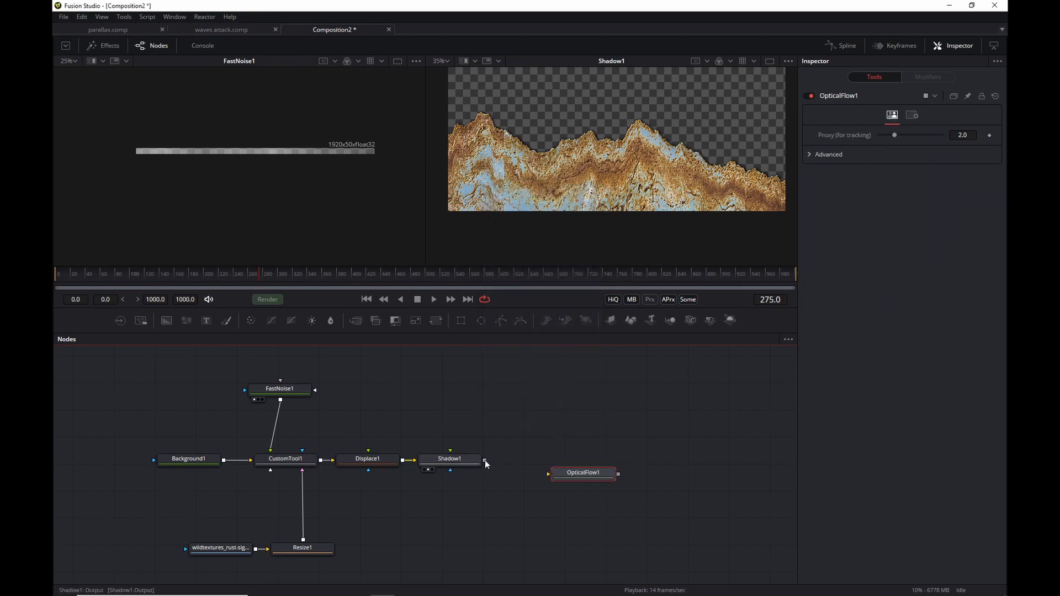
left_click_drag(584, 474, 556, 495)
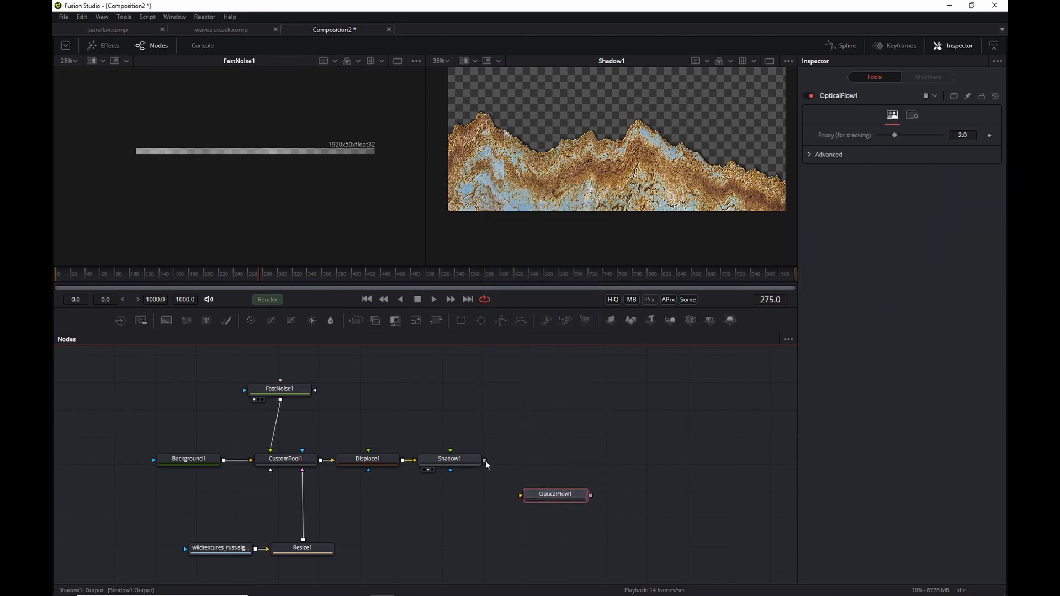
left_click_drag(485, 460, 513, 513)
- Add a TimeSpeed1 node after OpticalFlow1 and view it in the left viewer
key("shift+space")
type("time")
key("Return")
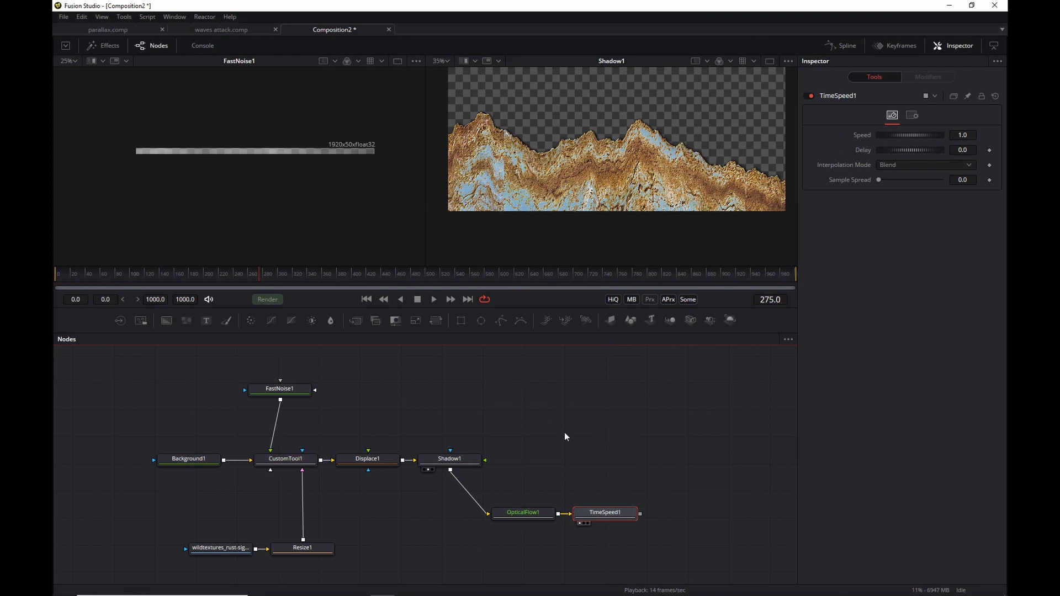
key("1")
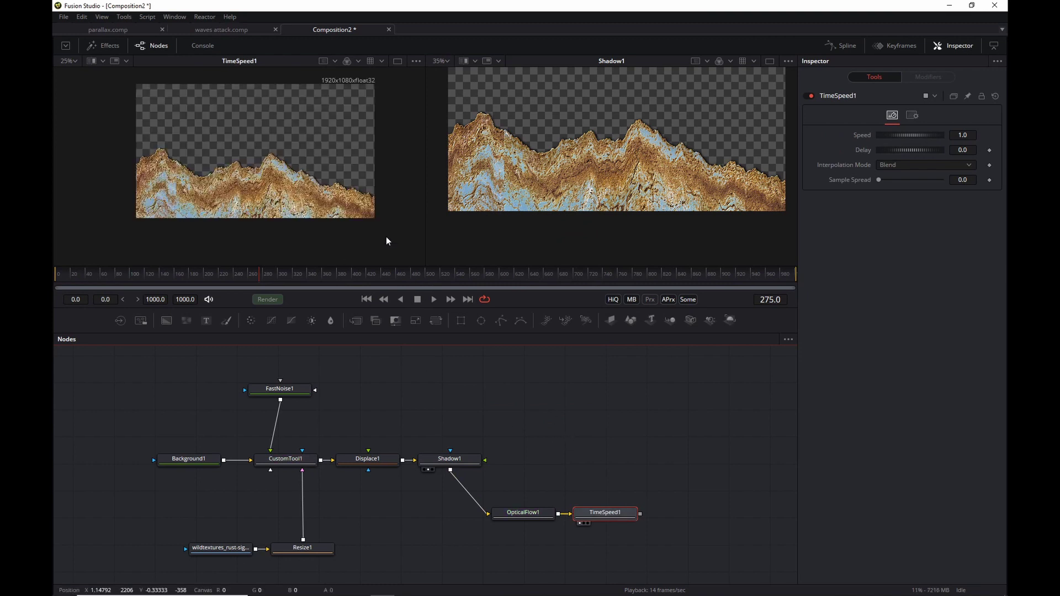
scroll(347, 189, "up", 1)
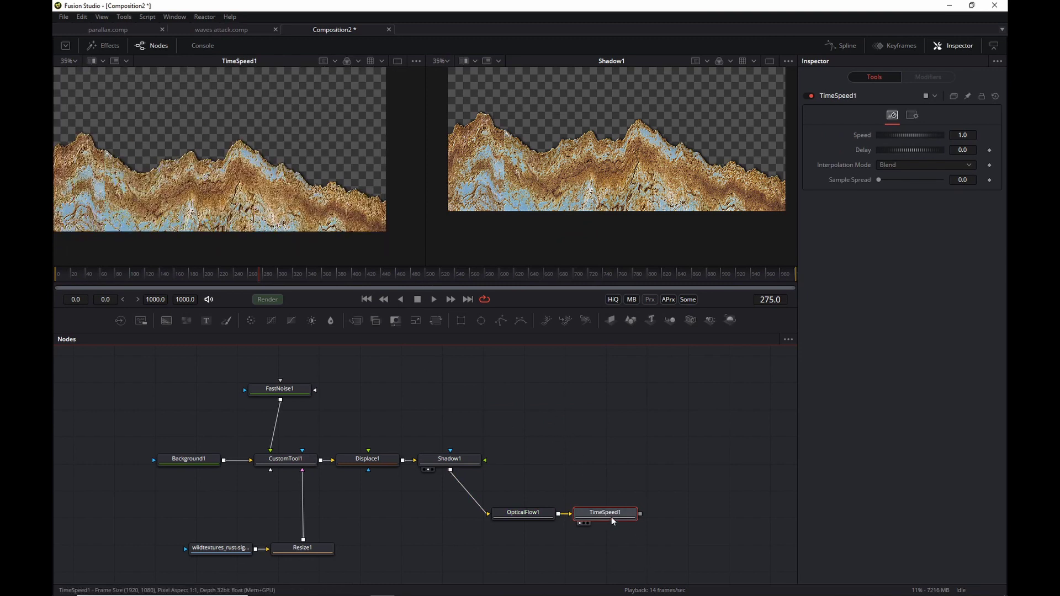
- Set TimeSpeed1 to Flow interpolation with Clamp Edges, Speed 0.5 and Delay -500
left_click(912, 166)
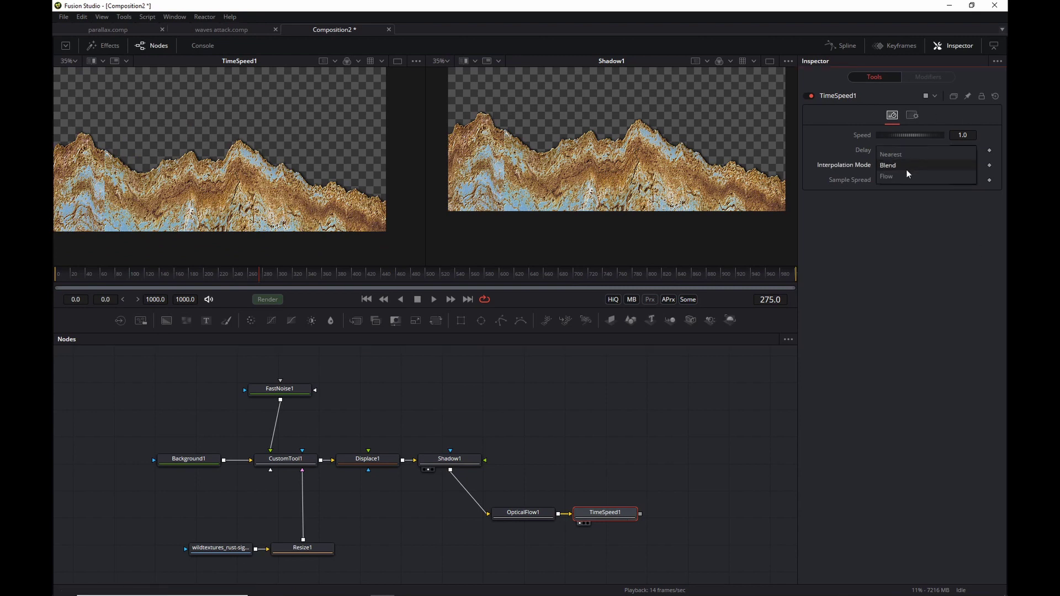
left_click(904, 176)
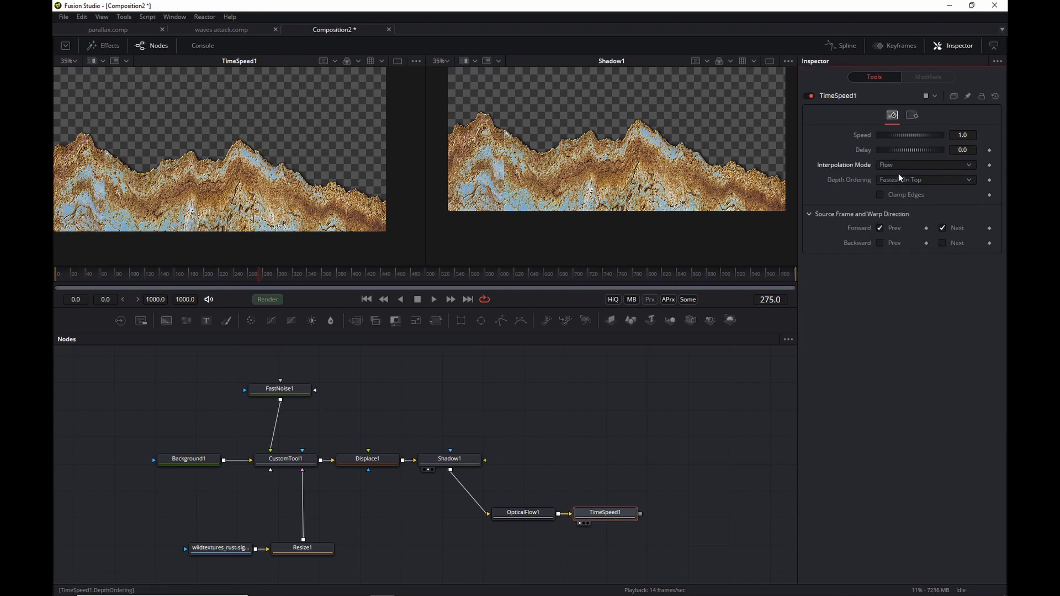
left_click(881, 196)
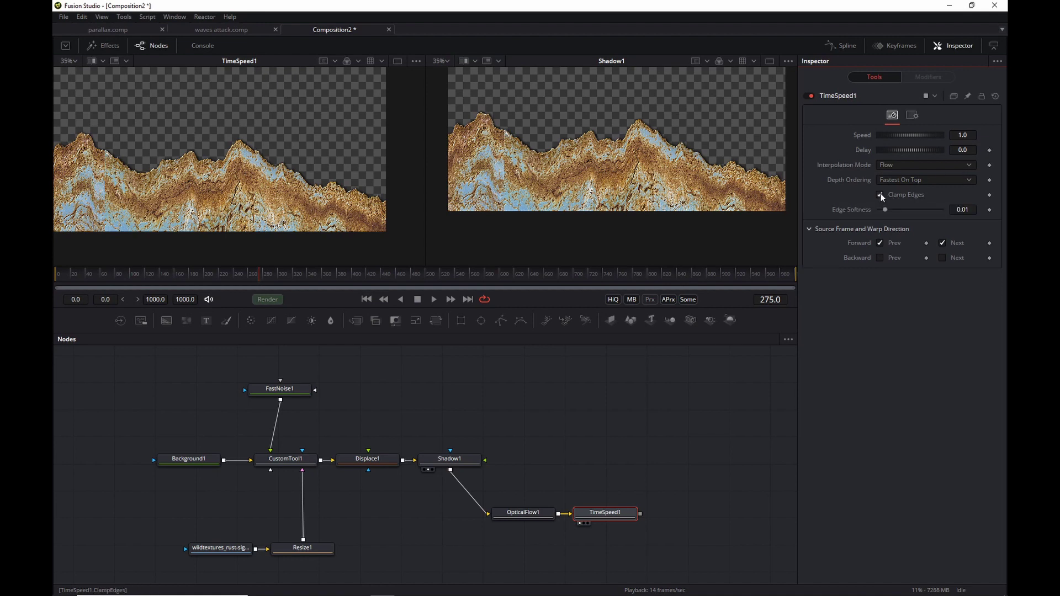
left_click(972, 136)
type("0.5")
left_click(970, 151)
type("-500")
key("Return")
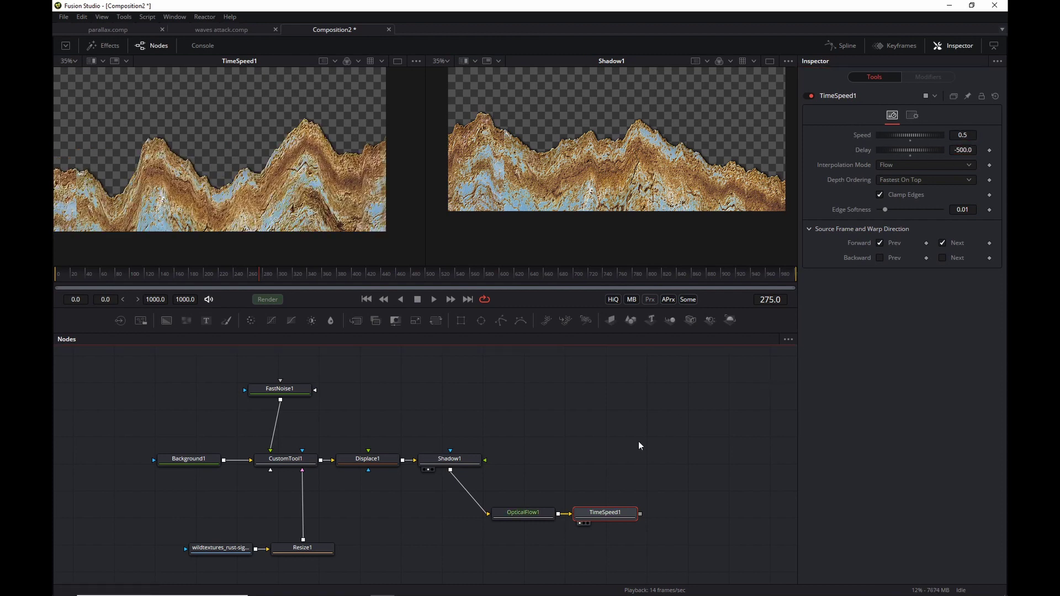
- Add a Blur1 node after TimeSpeed1 with Blur Size 4.7
key("shift+space")
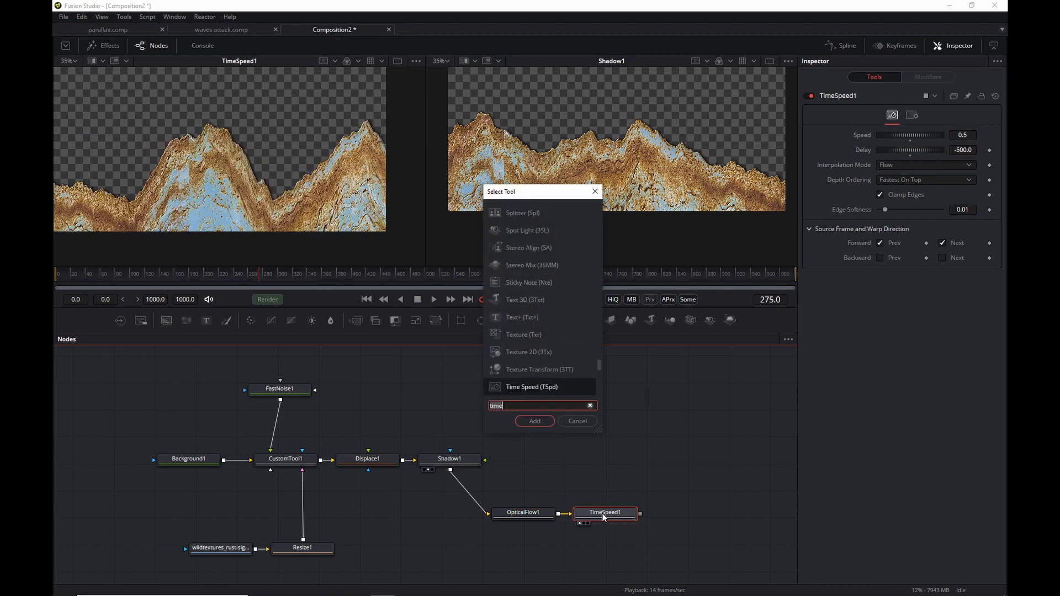
type("blur")
key("Return")
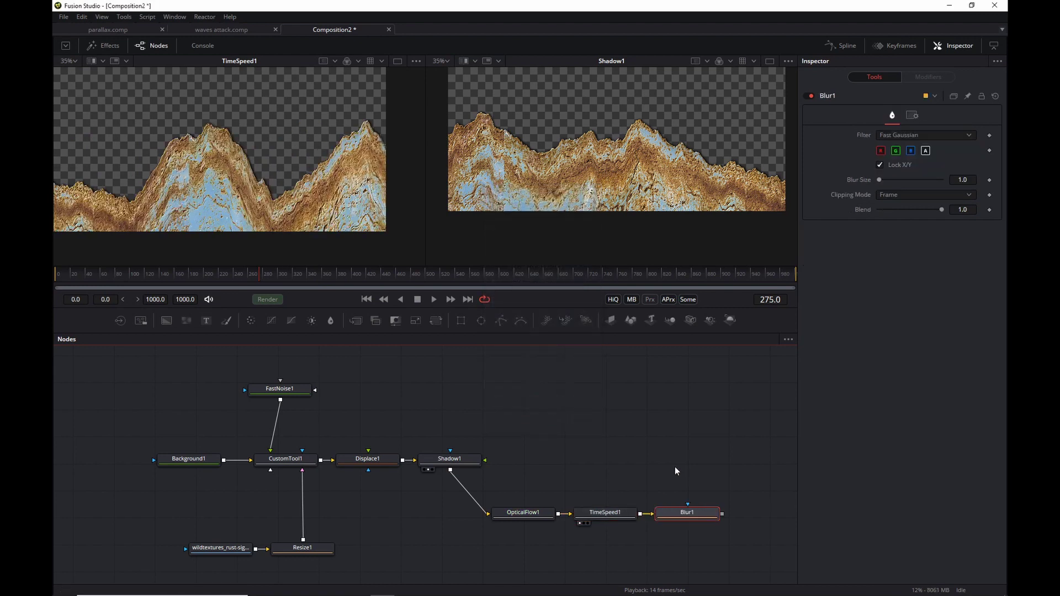
key("1")
left_click_drag(880, 181, 884, 185)
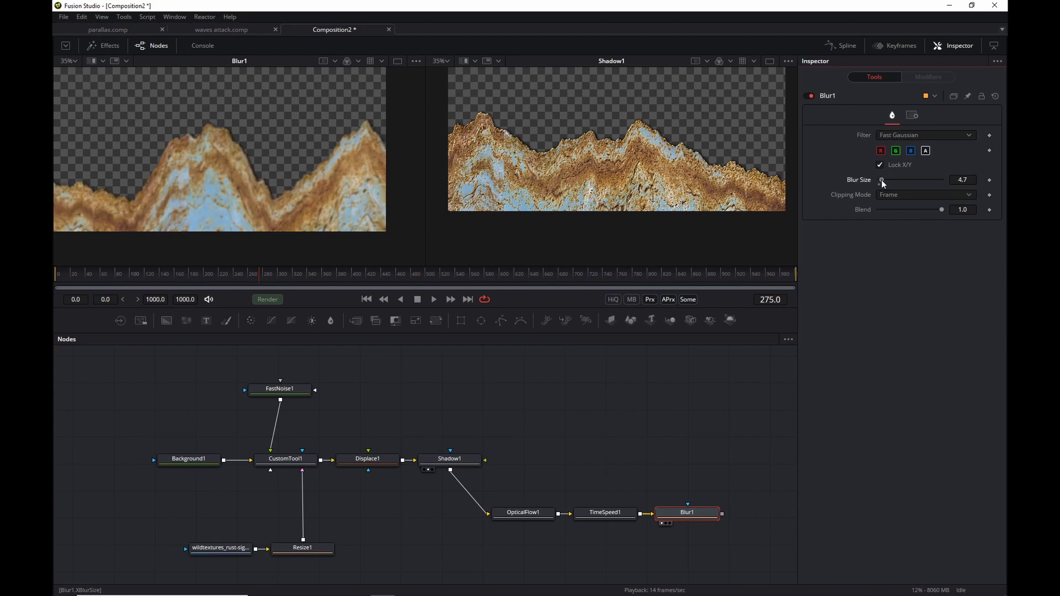
- Add ColorCorrector1 after Blur1 with Gamma 0.55, then move Shadow1 above OpticalFlow1
key("shift+space")
type("color")
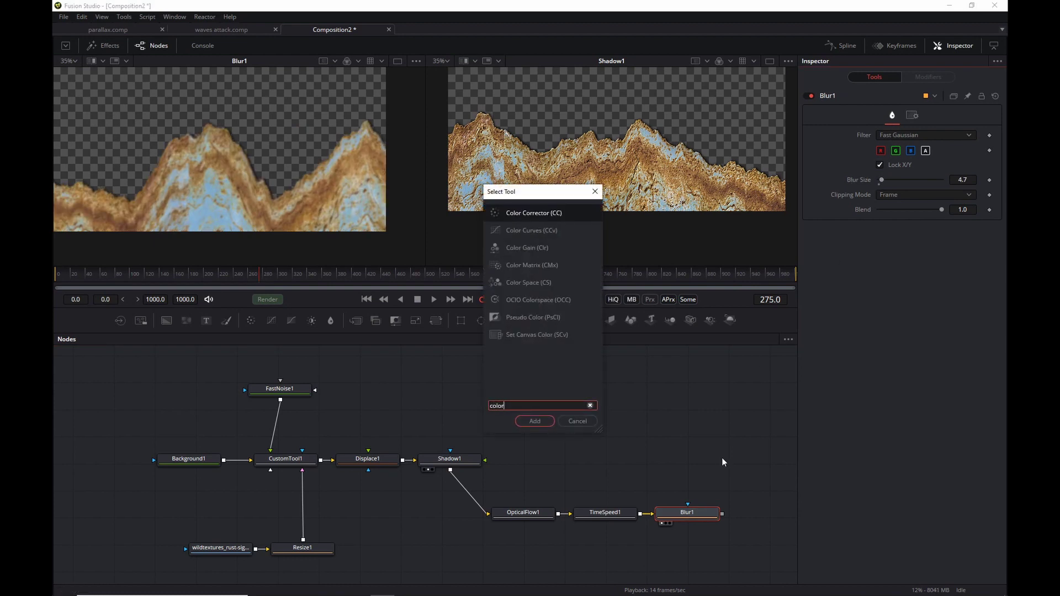
key("Return")
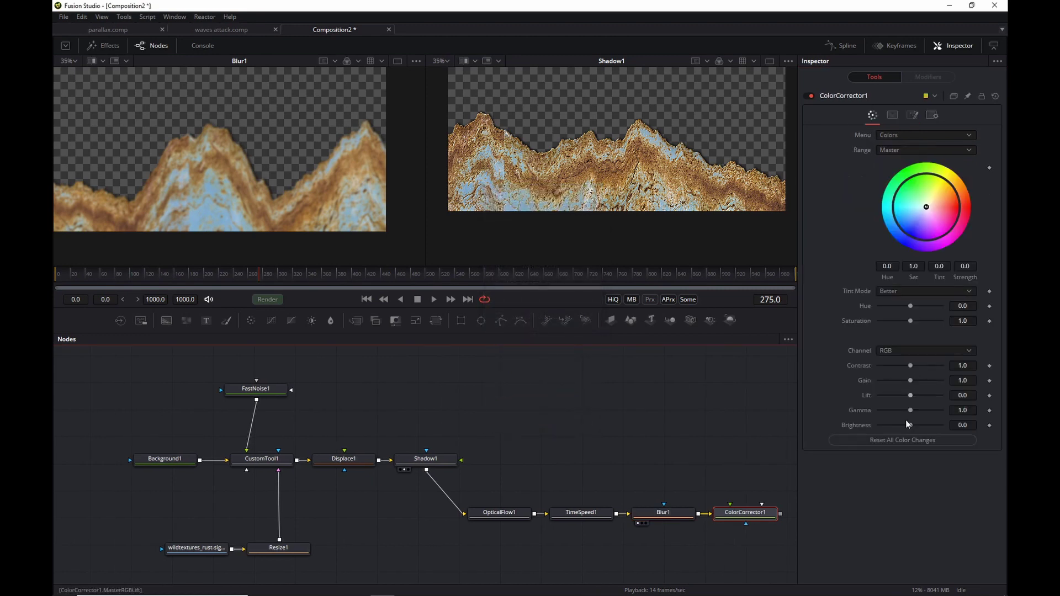
mouse_move(910, 411)
left_mouse_down()
mouse_move(887, 412)
mouse_move(903, 413)
left_mouse_up()
left_click(750, 518)
key("1")
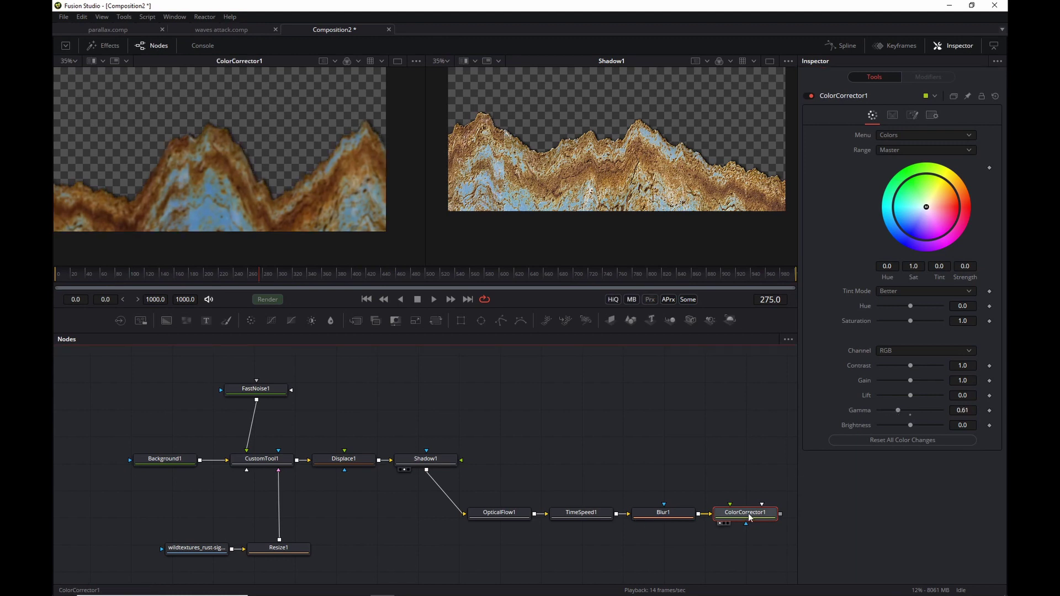
left_click_drag(898, 410, 894, 413)
left_click_drag(715, 453, 601, 446)
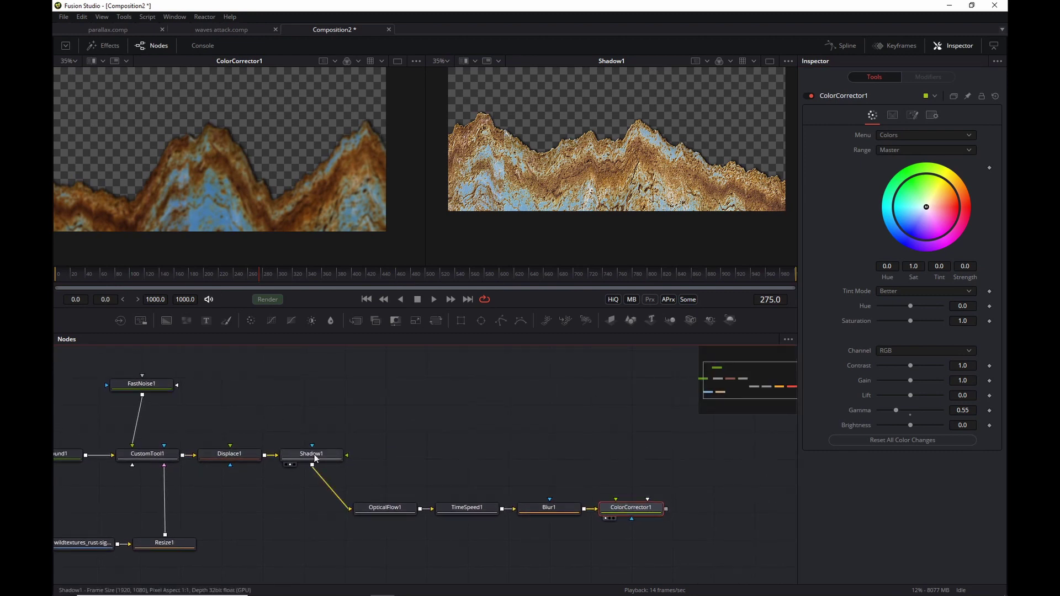
left_click_drag(315, 457, 388, 464)
- Add Merge1 combining Shadow1 and ColorCorrector1, swapping inputs so Shadow1 is the foreground
left_click(388, 464)
key("shift+space")
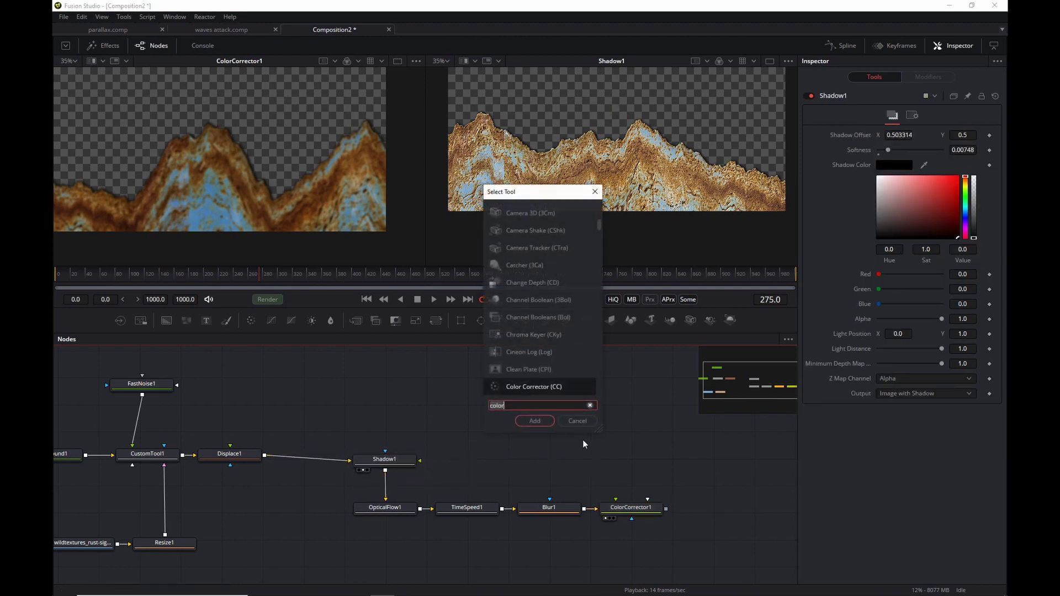
type("merge")
key("Return")
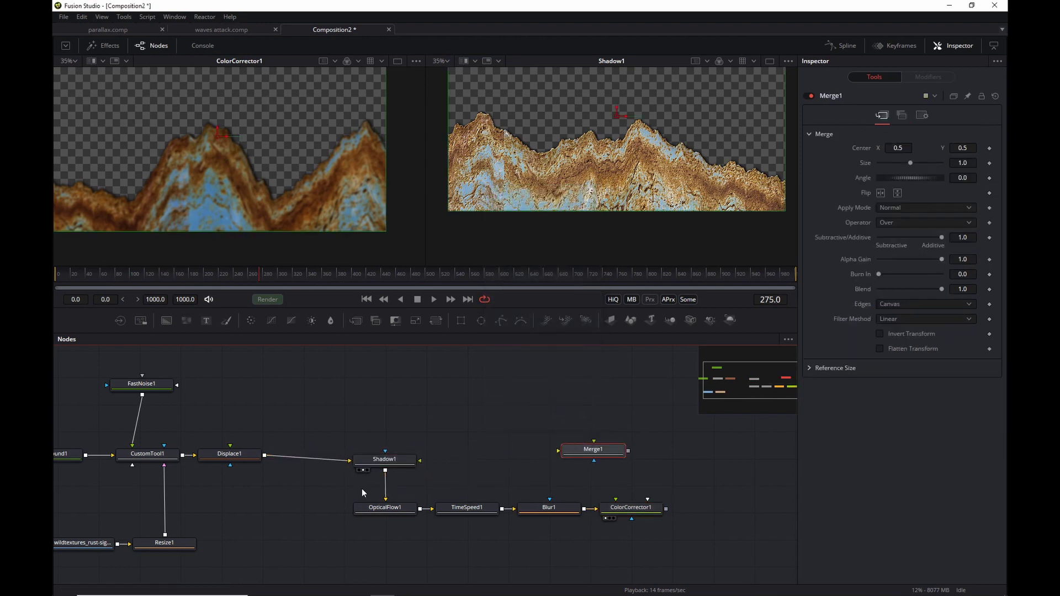
left_click_drag(385, 470, 641, 457)
mouse_move(666, 508)
left_mouse_down()
mouse_move(641, 458)
mouse_move(654, 459)
mouse_move(611, 211)
left_mouse_up()
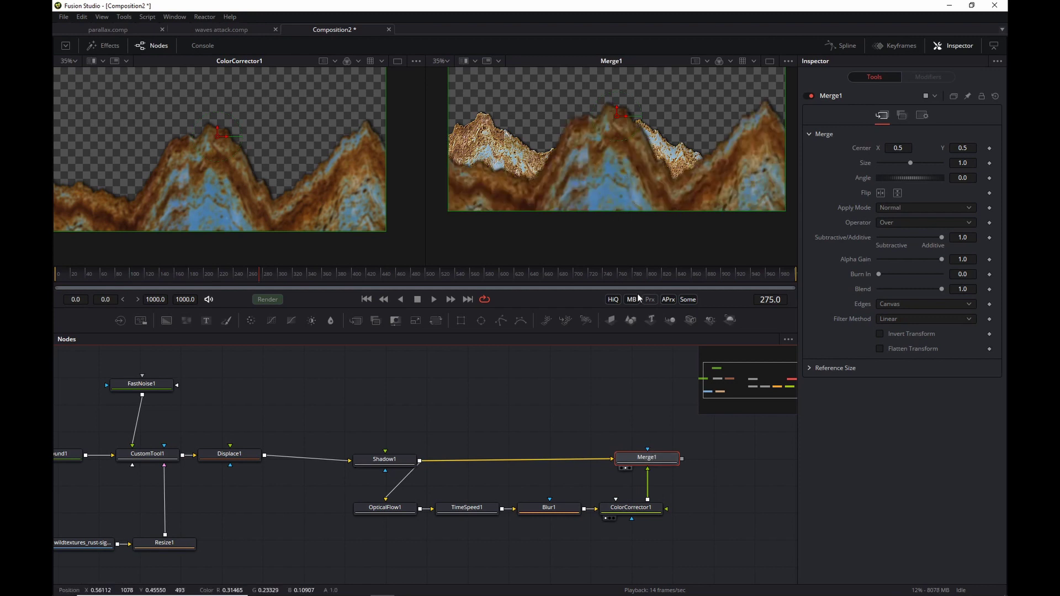
key("ctrl+t")
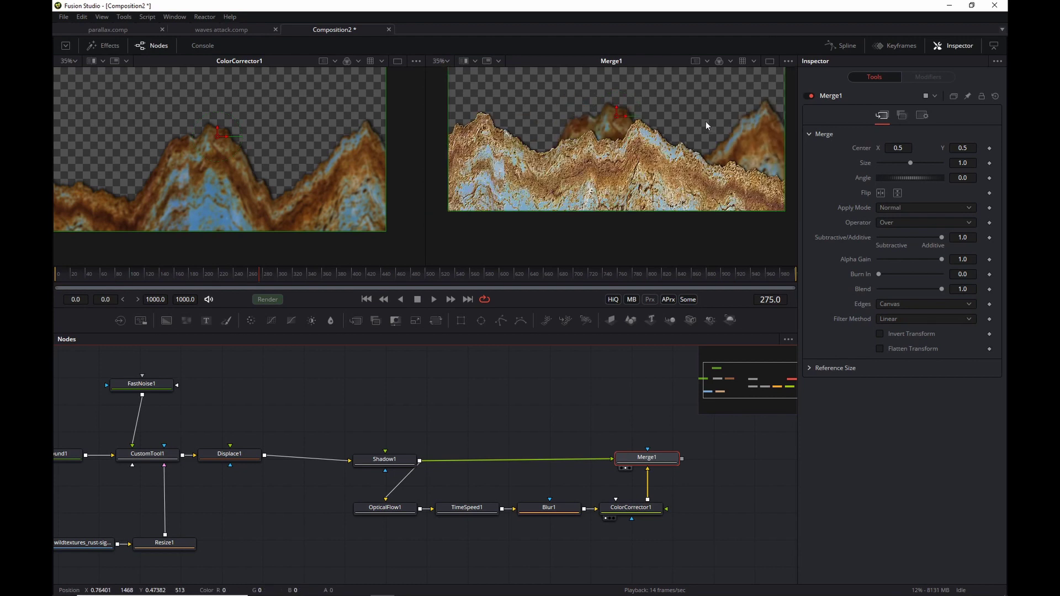
- Preview the animated composite, then check ColorCorrector1 and reselect Merge1
left_click_drag(705, 122, 694, 161)
key("space")
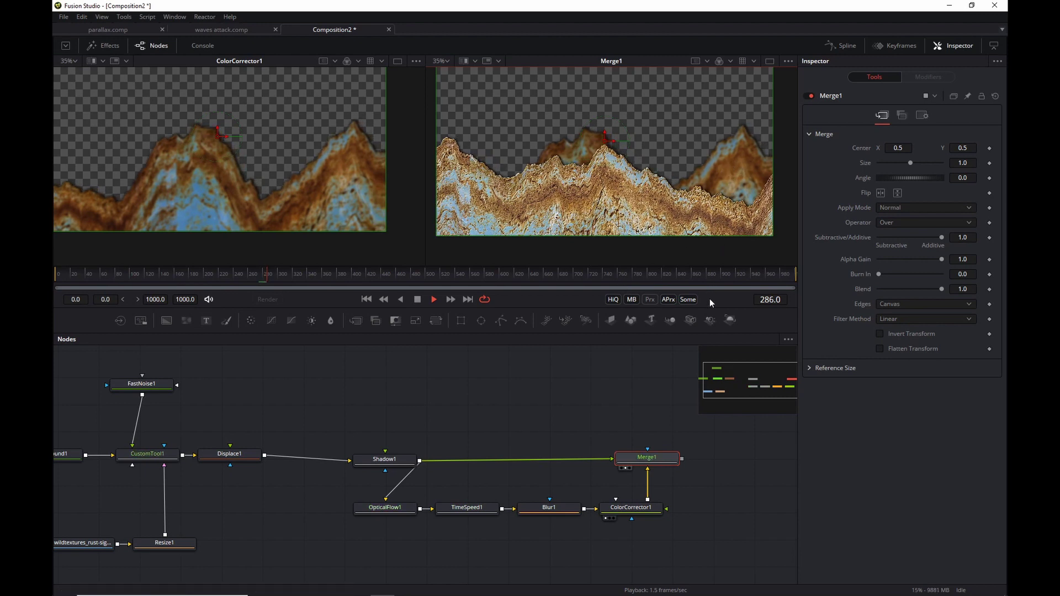
key("space")
left_click(674, 492)
left_click(635, 507)
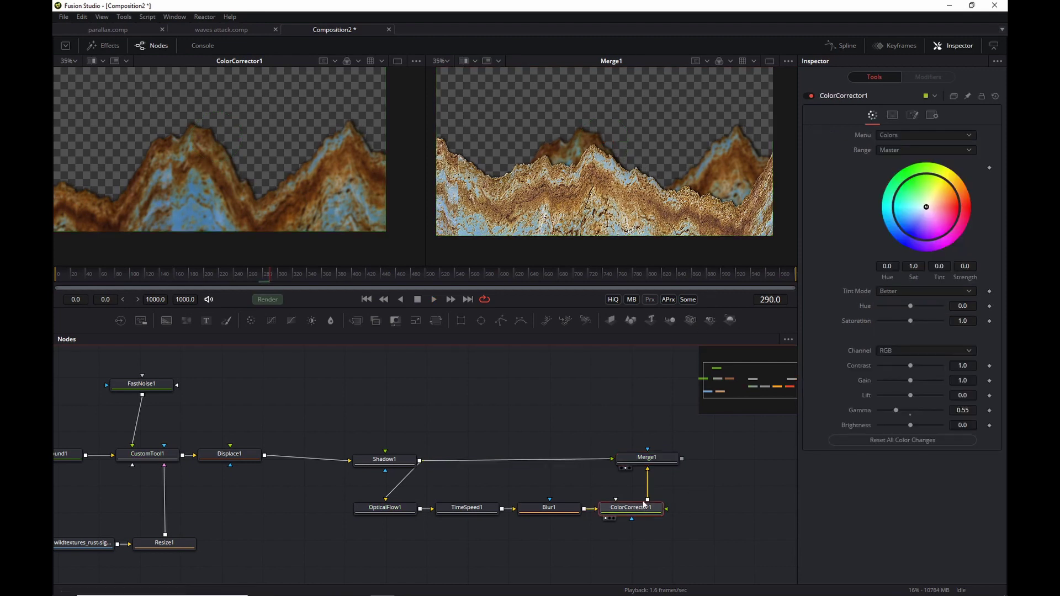
left_click(699, 503)
left_click(658, 458)
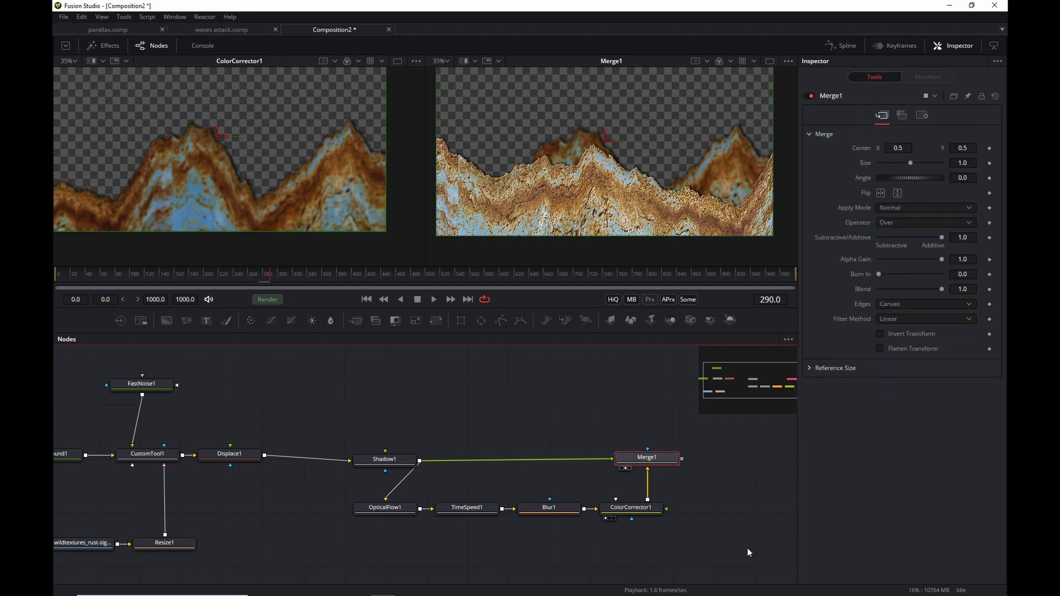
- Add Merge2 after Merge1 with a Background2 node feeding it, viewing Merge2
key("shift+space")
type("merge")
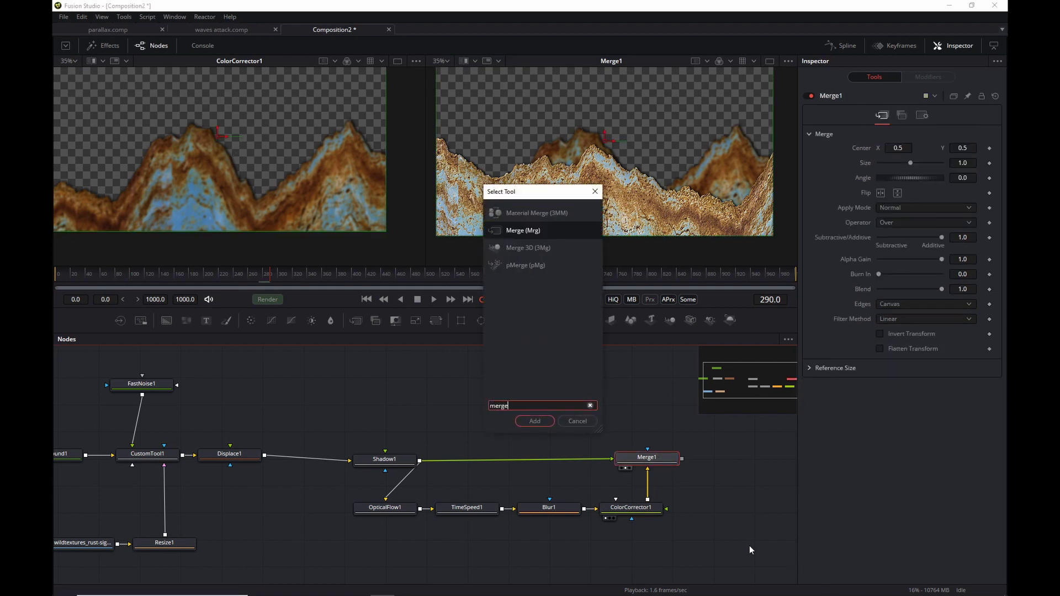
key("Return")
left_click(733, 523)
key("shift+space")
type("back")
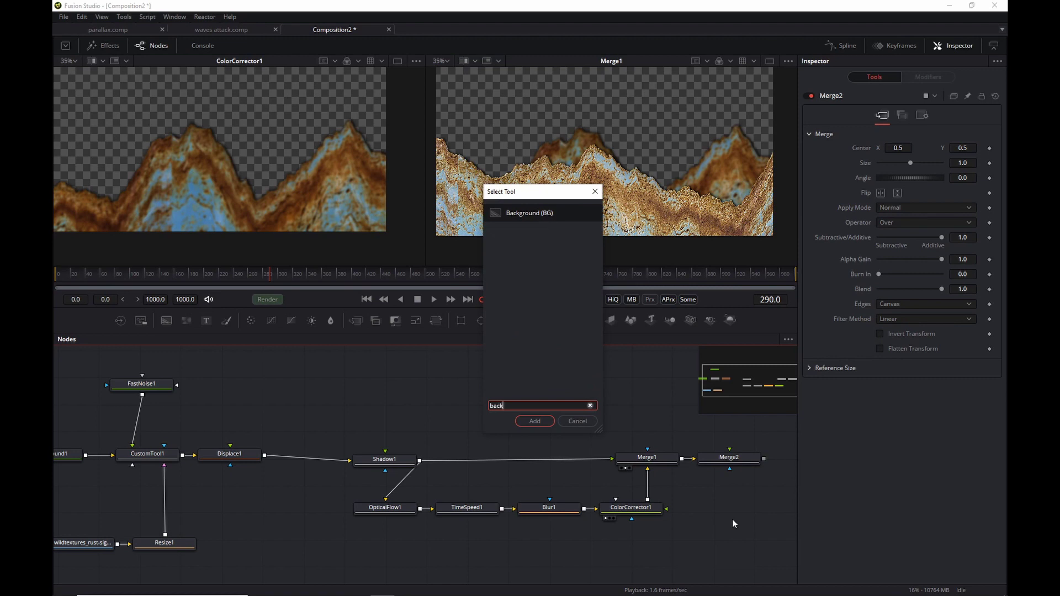
key("Return")
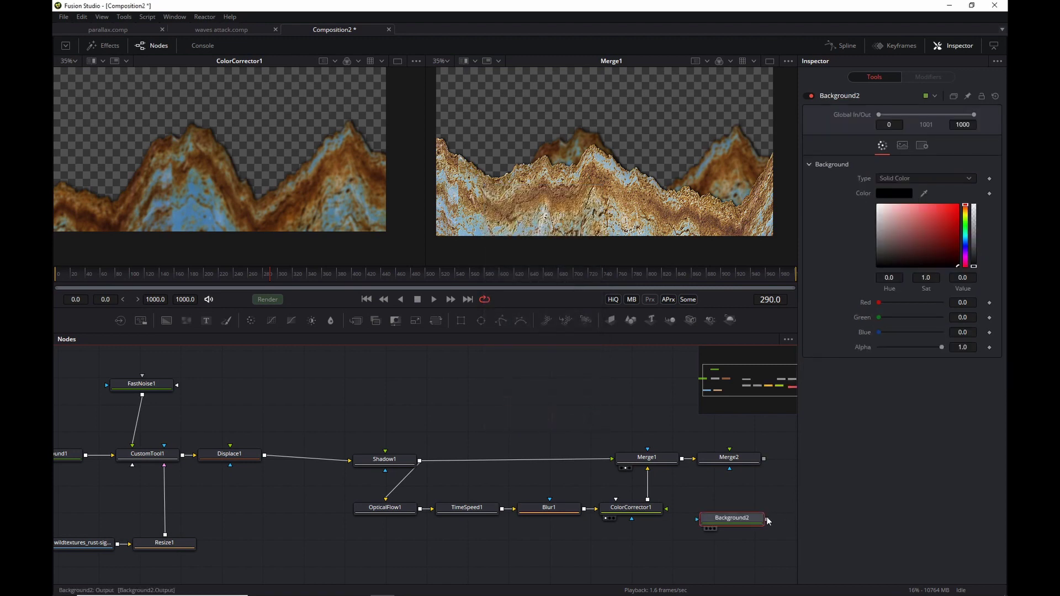
left_click_drag(766, 521, 742, 463)
left_click(740, 458)
key("2")
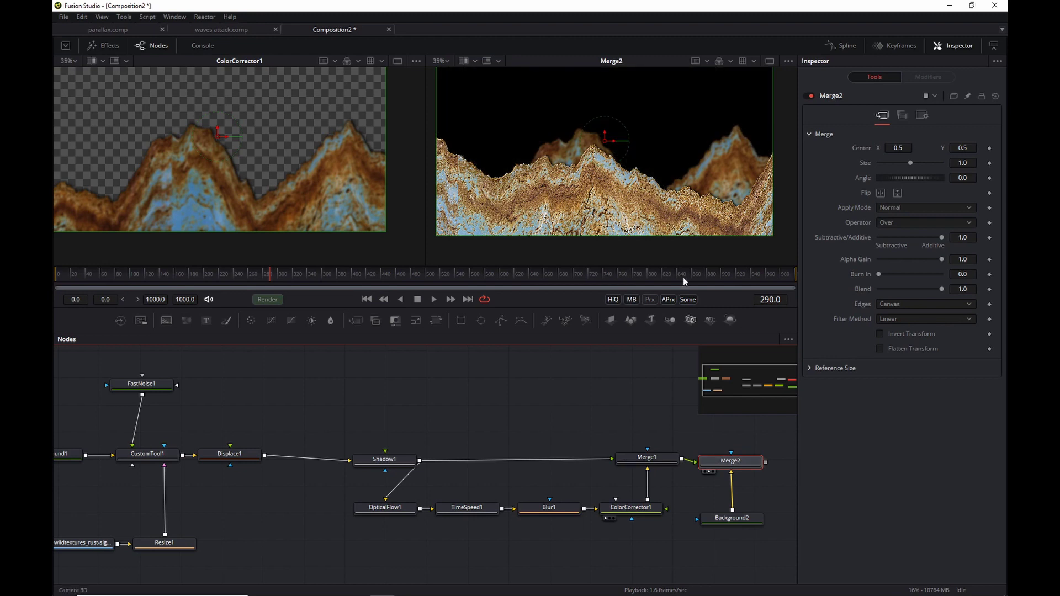
key("ctrl+z")
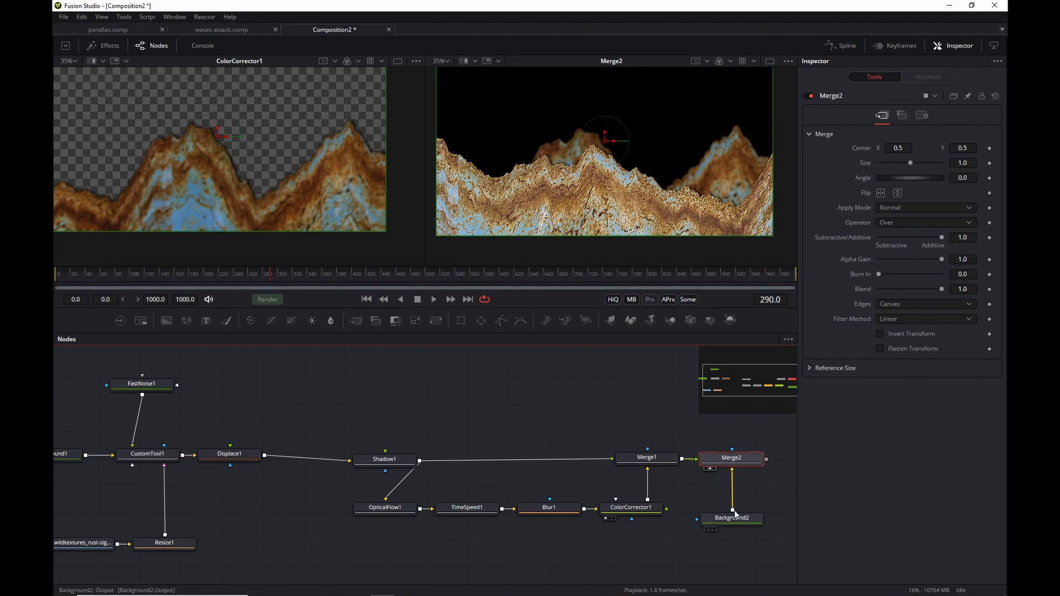
- Make Background2 a vertical gradient running from near the top to below the bottom
left_click(733, 519)
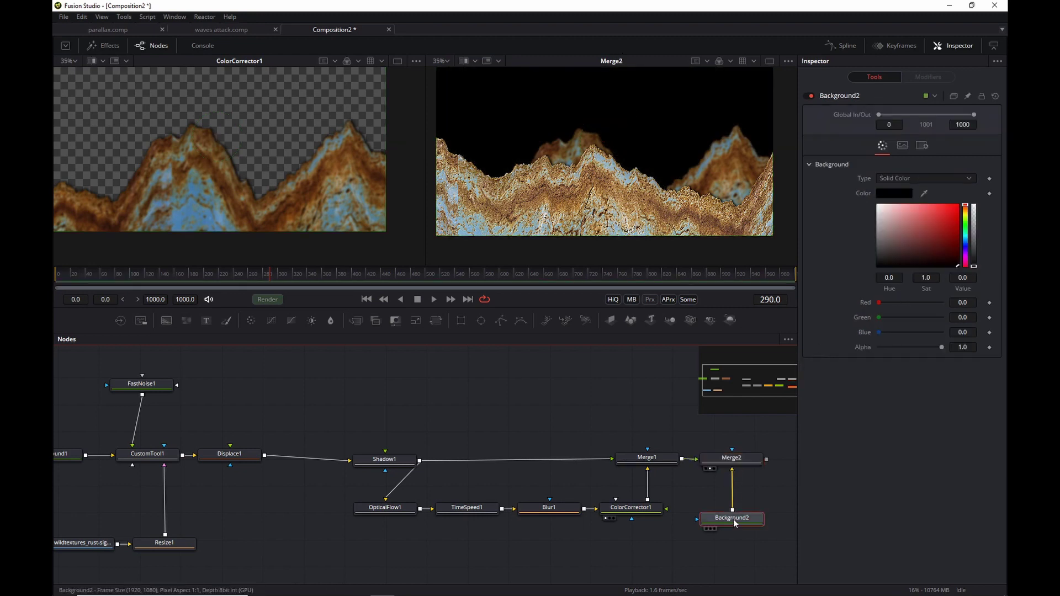
left_click(935, 178)
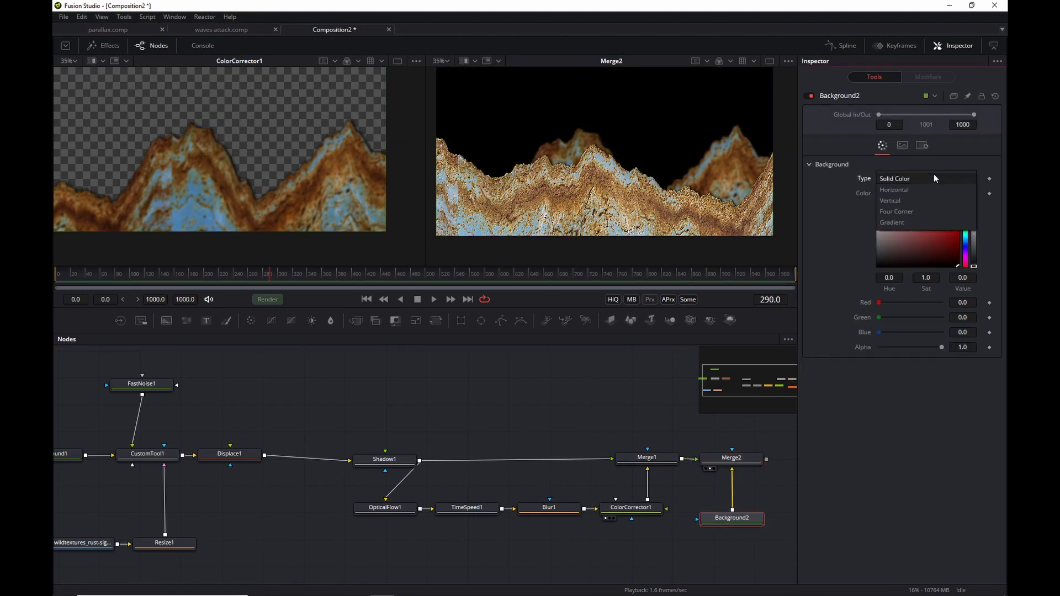
left_click(920, 221)
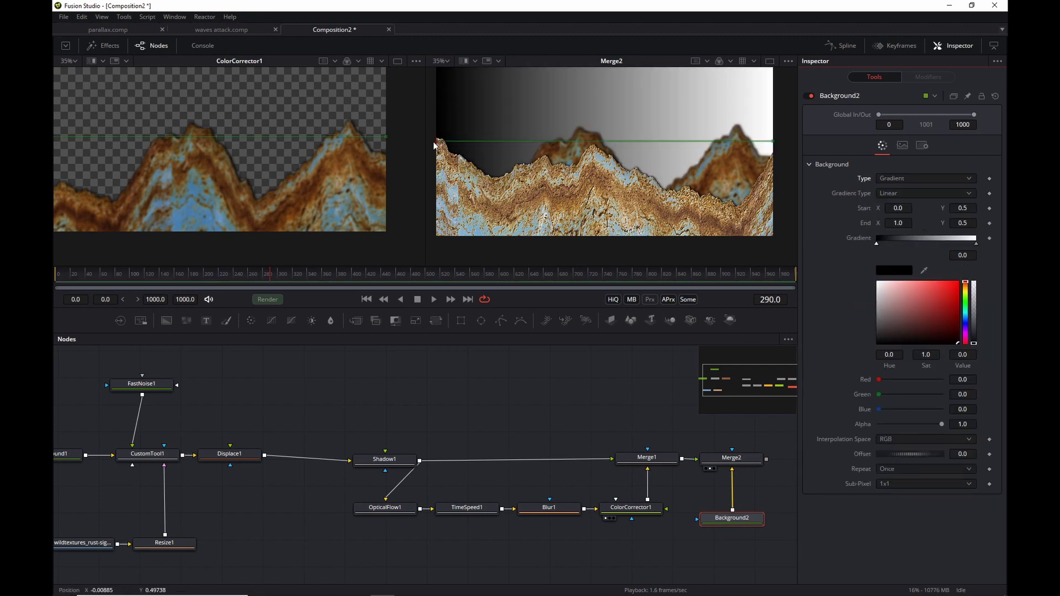
left_click_drag(437, 142, 602, 69)
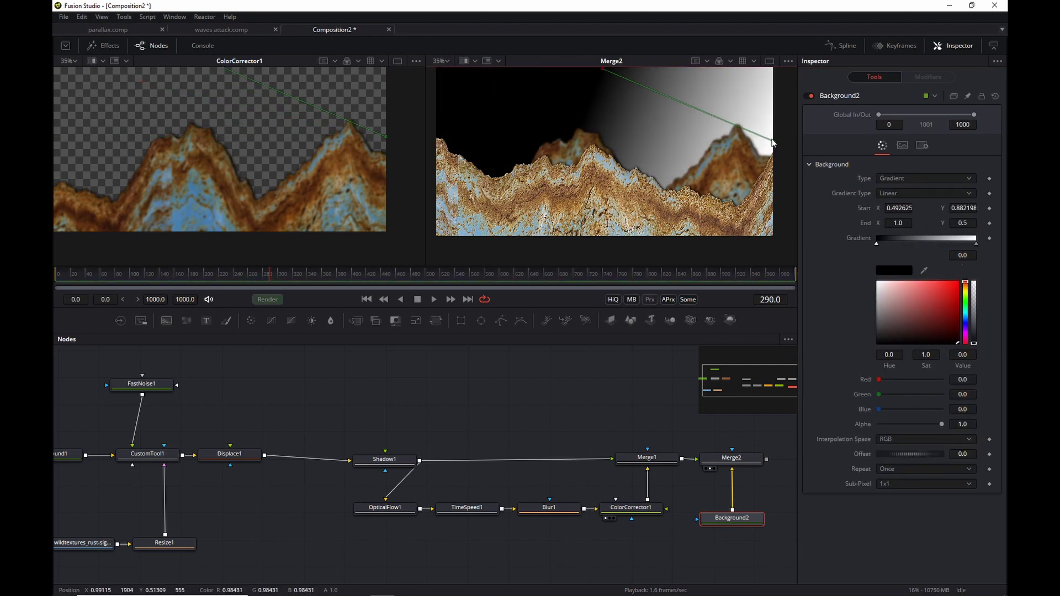
left_click_drag(772, 143, 604, 243)
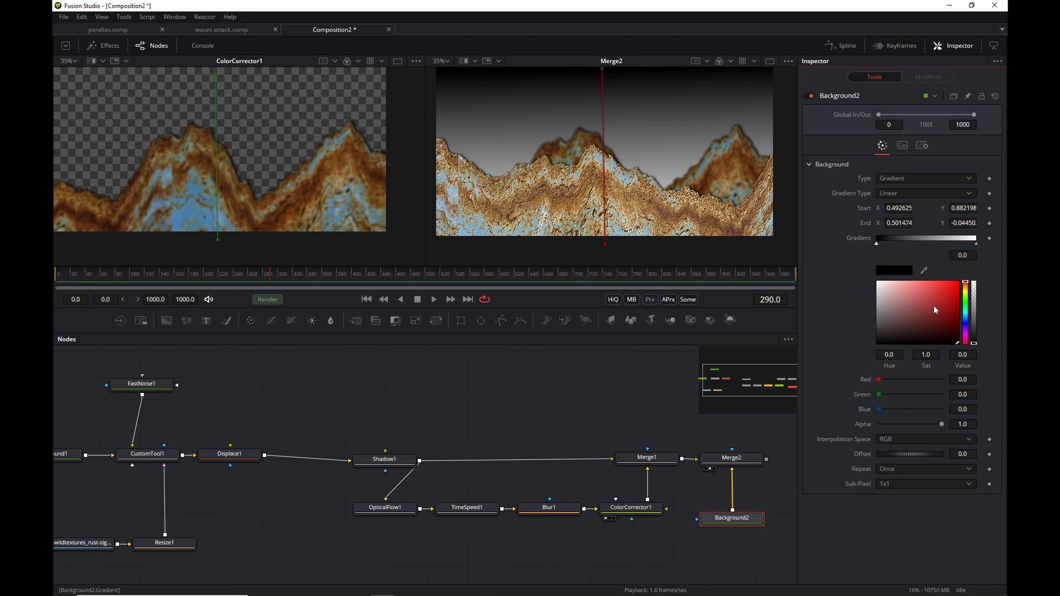
- Colour the gradient dark red to golden yellow and lower its start slightly
mouse_move(953, 325)
left_mouse_down()
mouse_move(953, 310)
mouse_move(954, 333)
mouse_move(959, 323)
left_mouse_up()
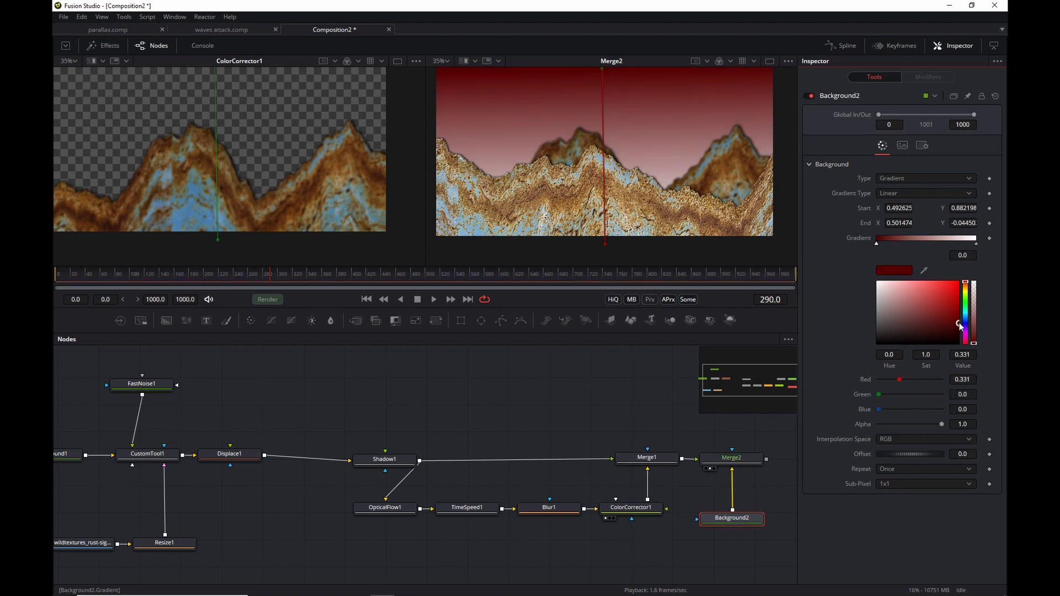
left_click(977, 243)
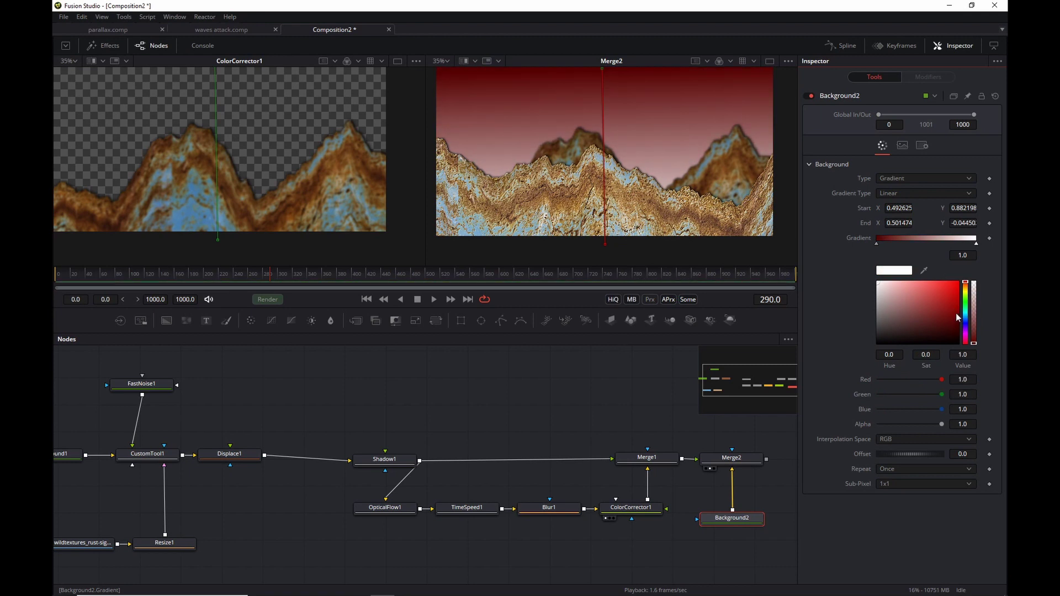
left_click_drag(958, 318, 966, 294)
scroll(651, 167, "up", 1)
scroll(652, 167, "down", 2)
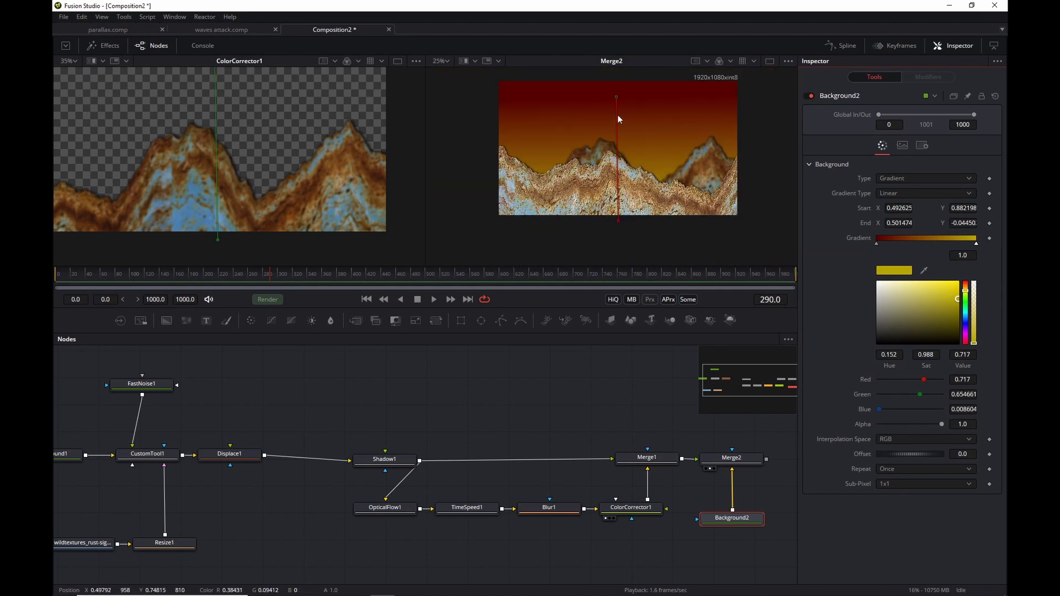
mouse_move(616, 98)
left_mouse_down()
mouse_move(614, 84)
mouse_move(613, 106)
left_mouse_up()
scroll(624, 138, "up", 2)
scroll(624, 138, "down", 1)
scroll(570, 412, "right", 3)
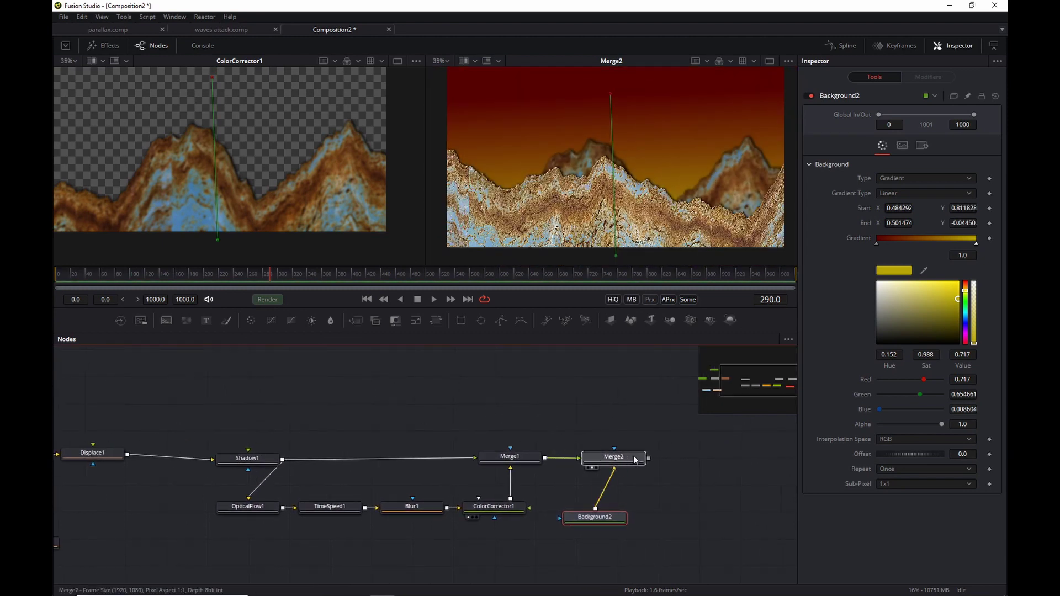
left_click(618, 457)
- Place Background2 under Merge2 and add a Text1 node reading 'MARS ATTACK'
left_click_drag(595, 518, 609, 518)
left_click(386, 399)
key("shift+space")
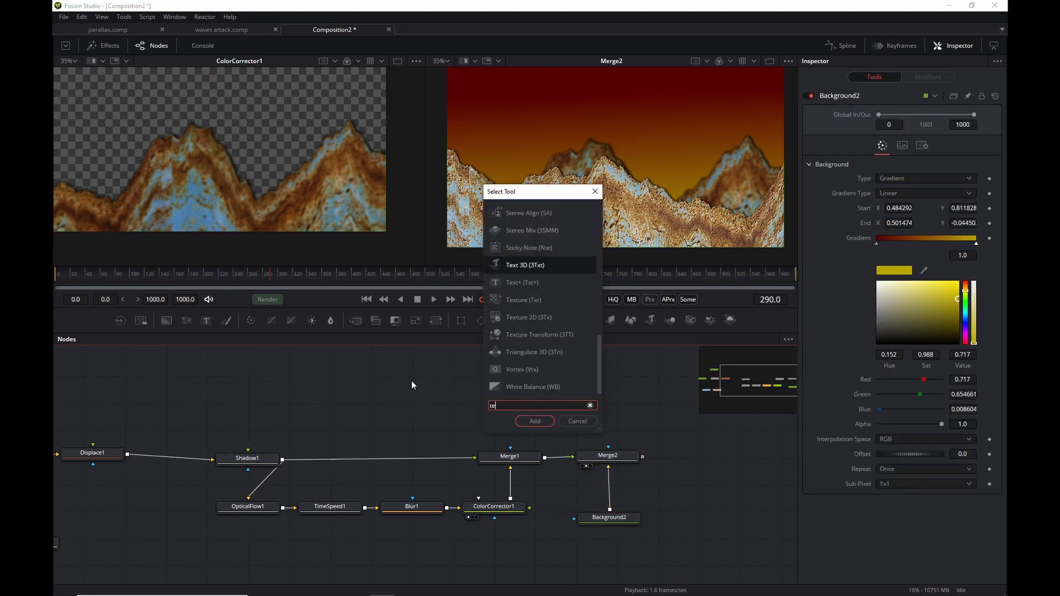
type("text")
key("Return")
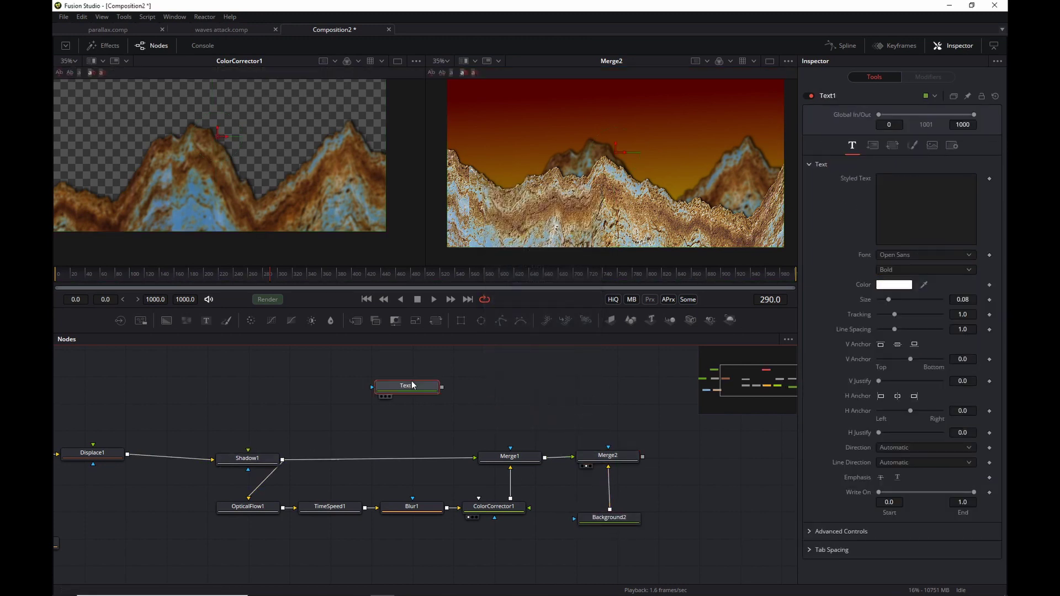
left_click(881, 201)
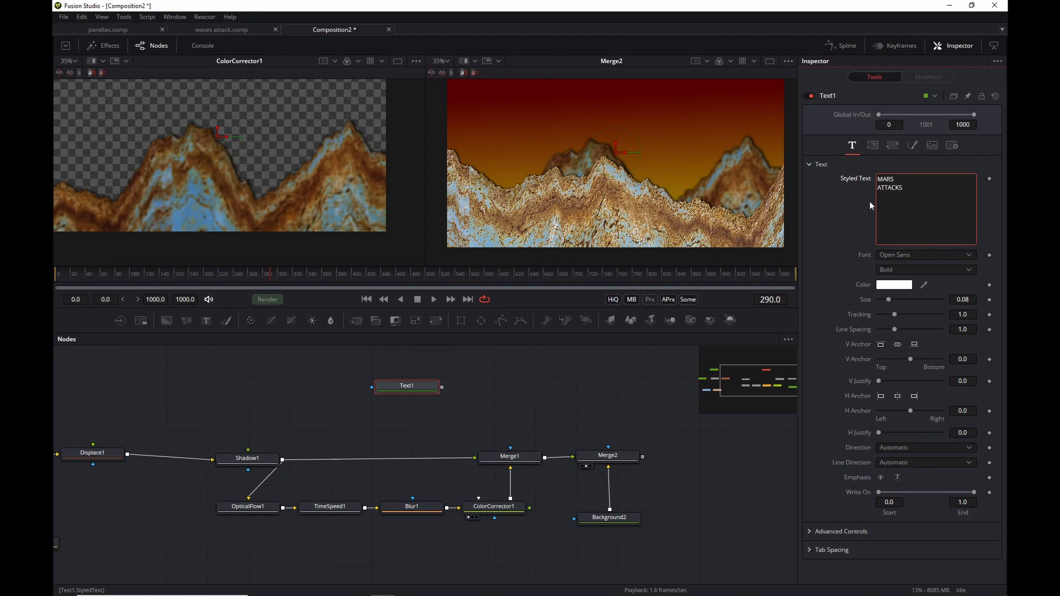
left_click(413, 386)
key("1")
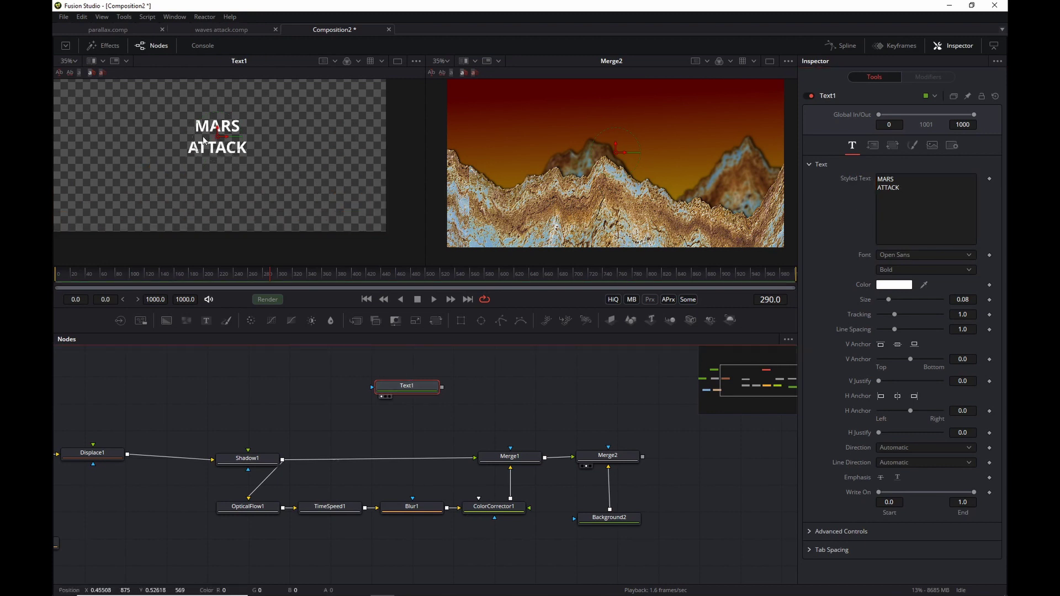
- Set the title font to Gill Sans Ultra Bold and raise Size to 0.1535
left_click(925, 255)
key("g")
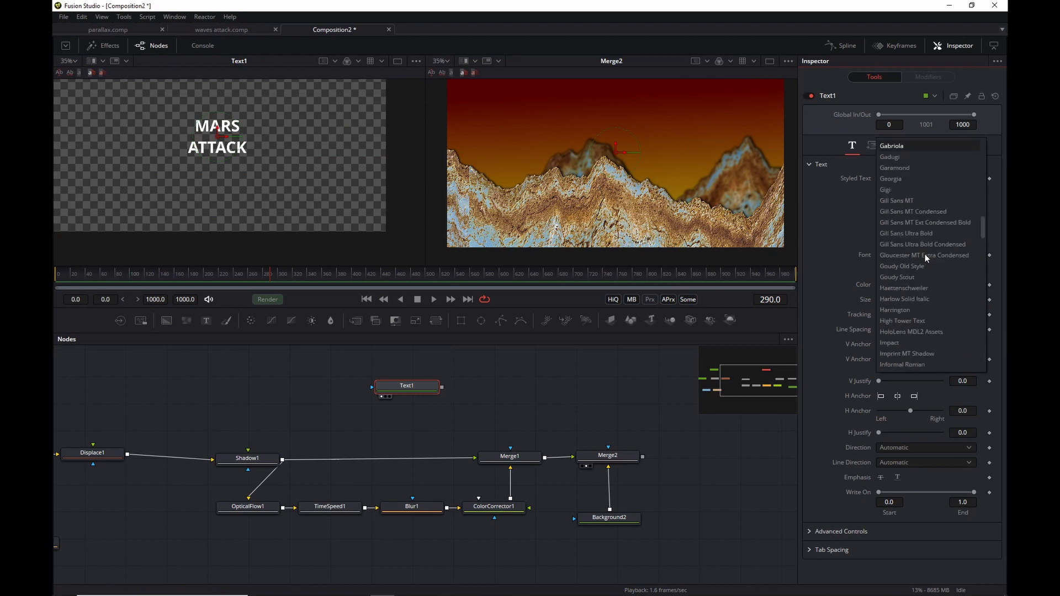
left_click(946, 236)
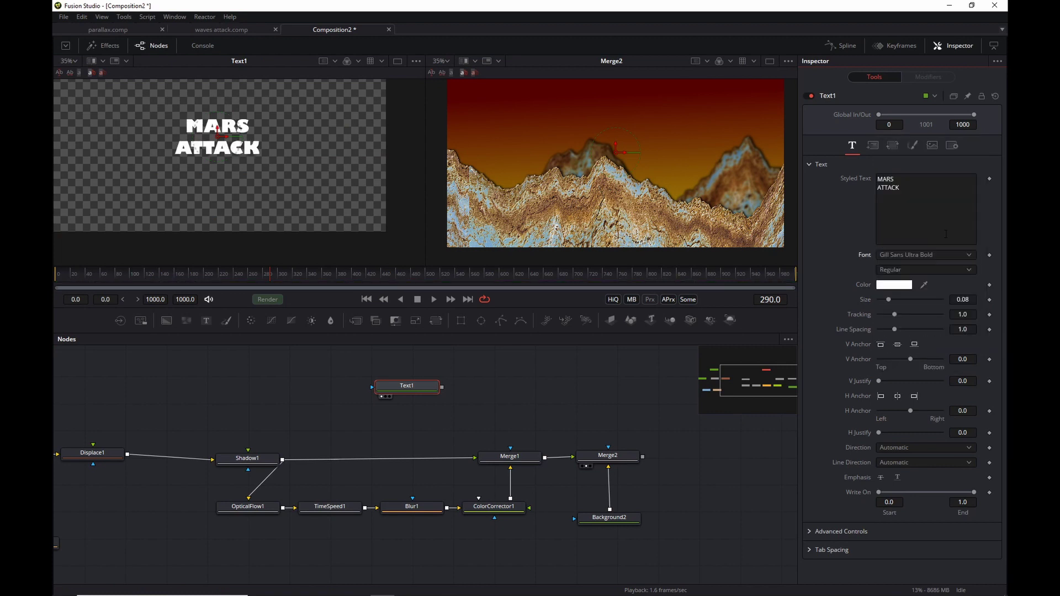
left_click_drag(891, 299, 899, 301)
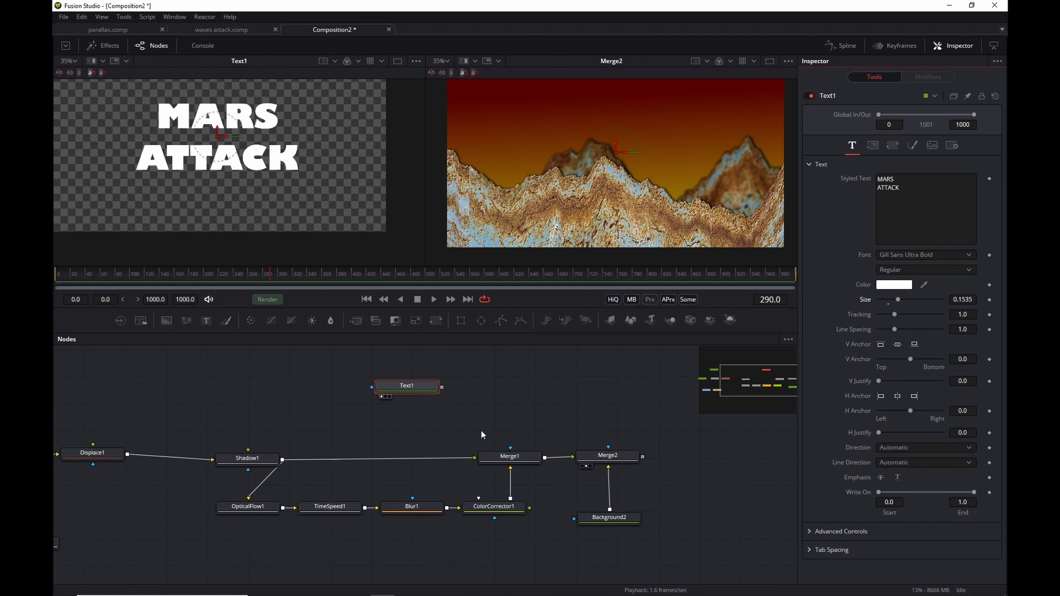
- Shift Merge1 and Merge2 to the right to make room in the node graph
left_click_drag(483, 423, 722, 458)
left_click_drag(621, 523, 737, 530)
left_click(737, 530)
left_click_drag(580, 431, 731, 454)
- Insert Merge3 after ColorCorrector1 with Text1 as foreground, raising Center Y to 0.594240
key("shift+space")
type("merge")
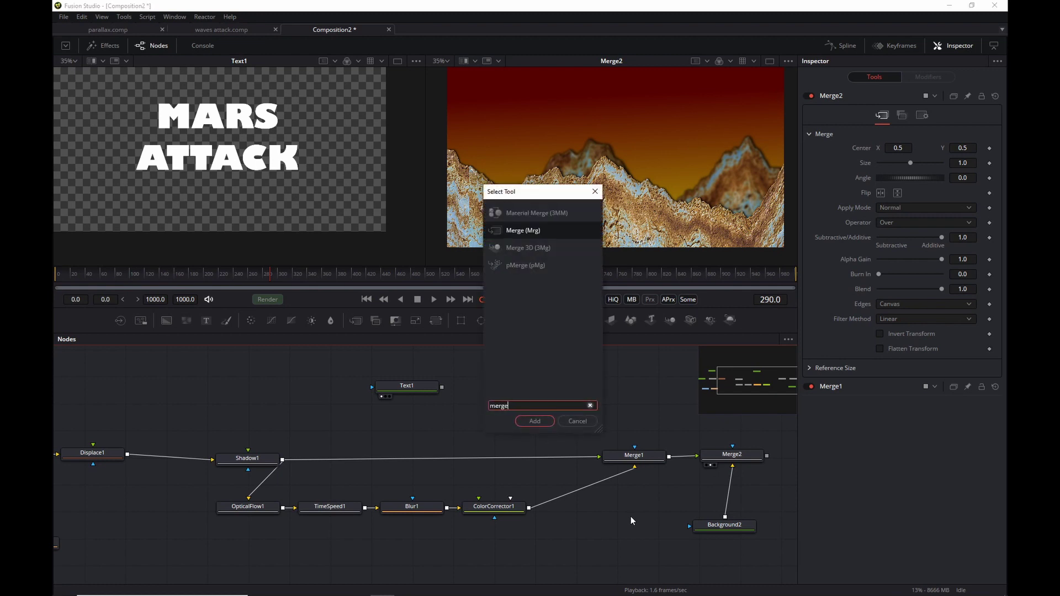
key("Return")
left_click_drag(650, 515, 590, 498)
mouse_move(433, 392)
left_mouse_down()
mouse_move(640, 575)
mouse_move(587, 577)
mouse_move(599, 488)
left_mouse_up()
left_click(599, 488)
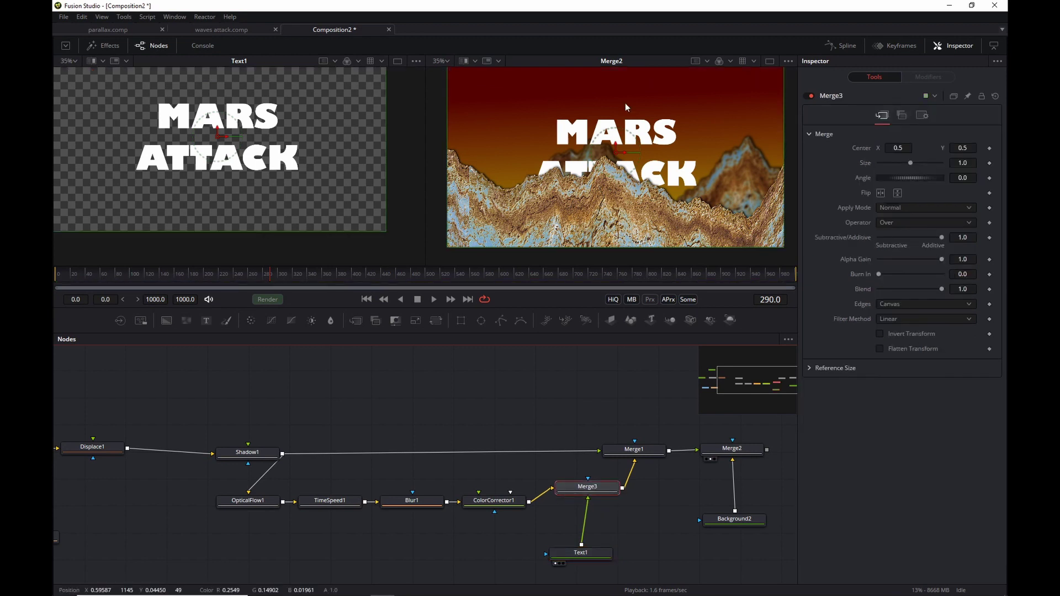
left_click_drag(614, 147, 615, 130)
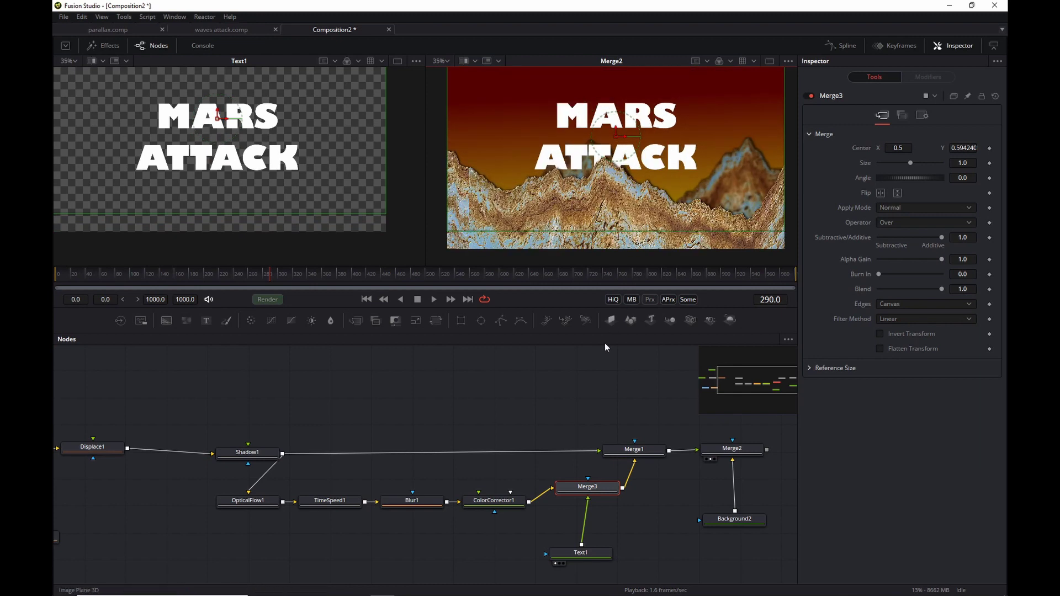
left_click(580, 553)
- Make the title's first shading element a saturated, slightly darkened yellow
left_click(914, 146)
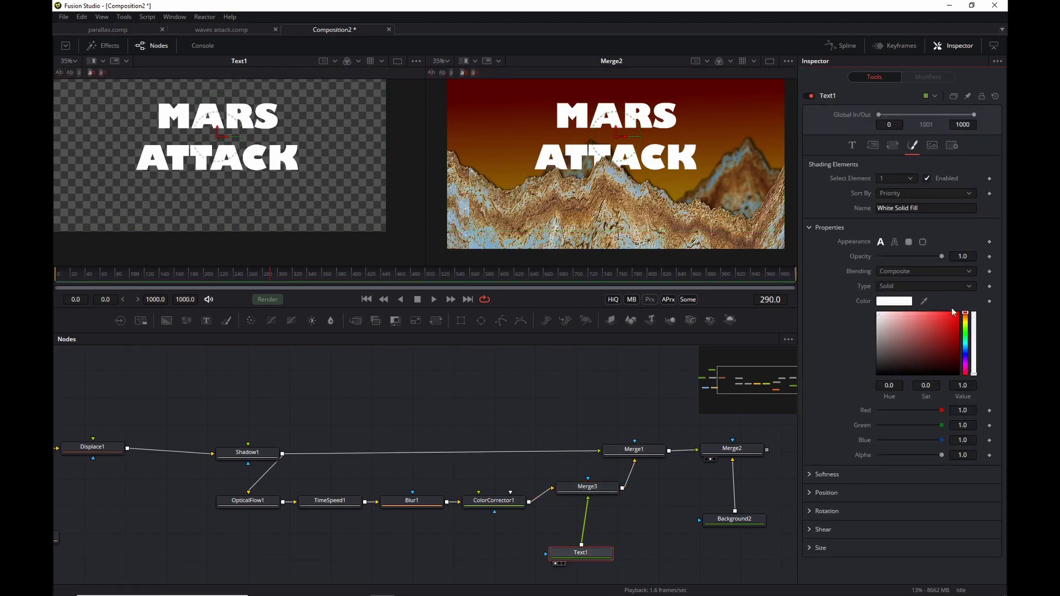
left_click_drag(964, 336, 964, 321)
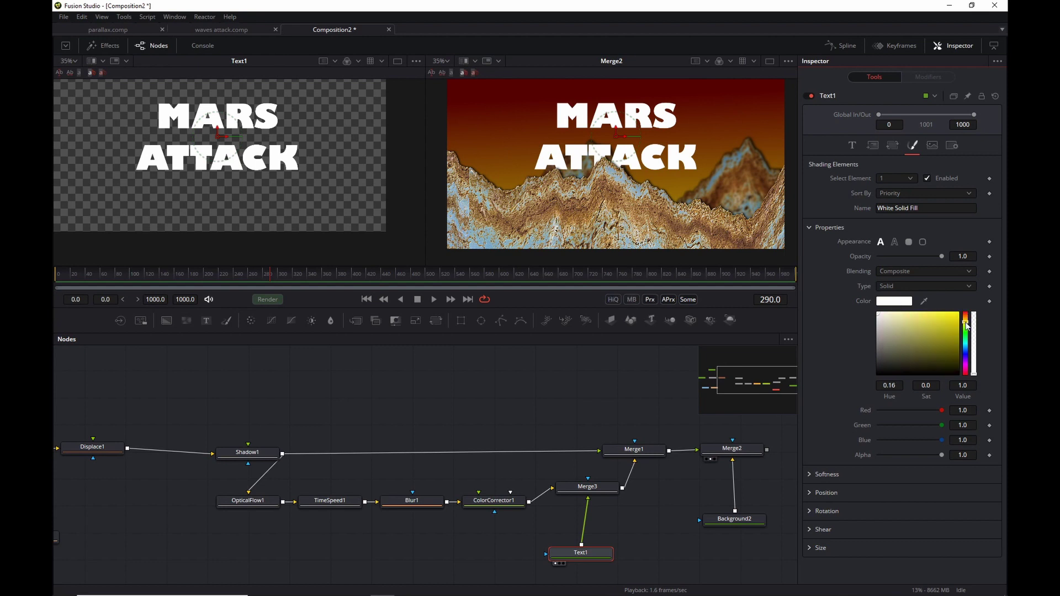
left_click(959, 314)
left_click(953, 321)
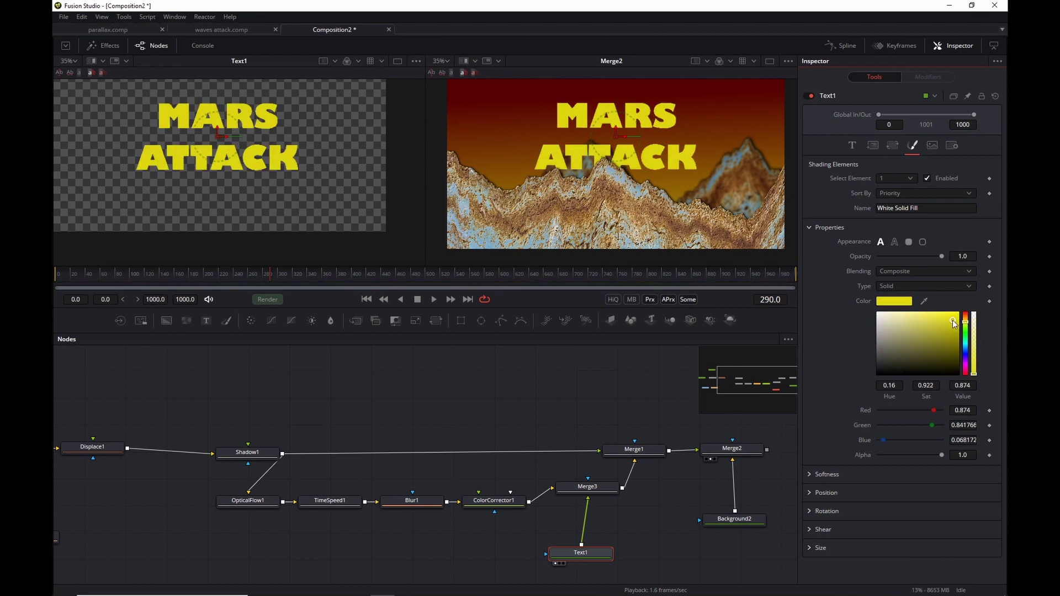
- Enable the Red Outline element as a dark red text copy offset to -0.052, -0.032
left_click(908, 179)
left_click(898, 197)
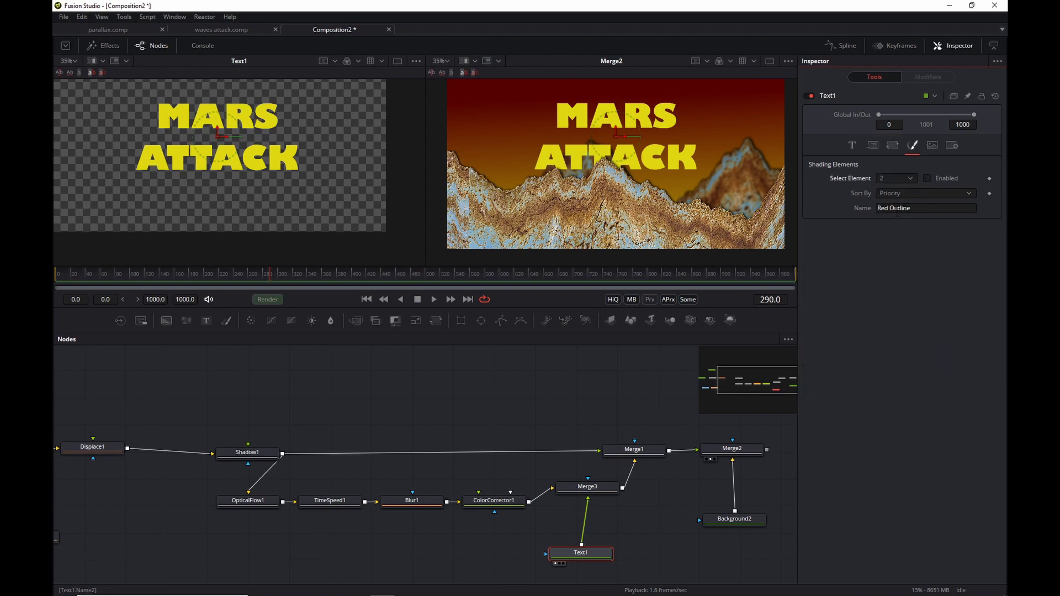
left_click(927, 179)
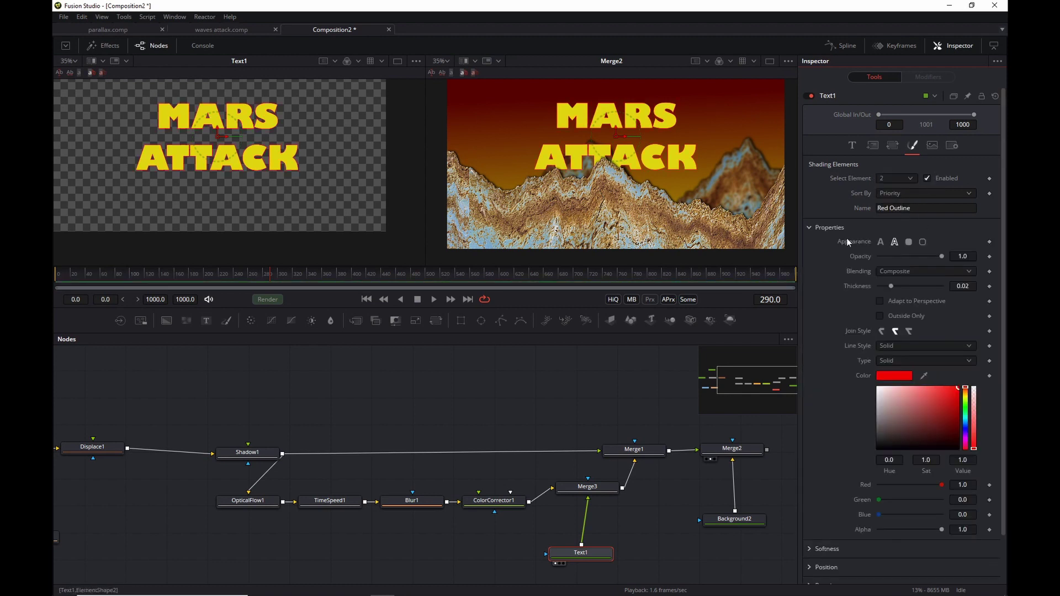
left_click(881, 243)
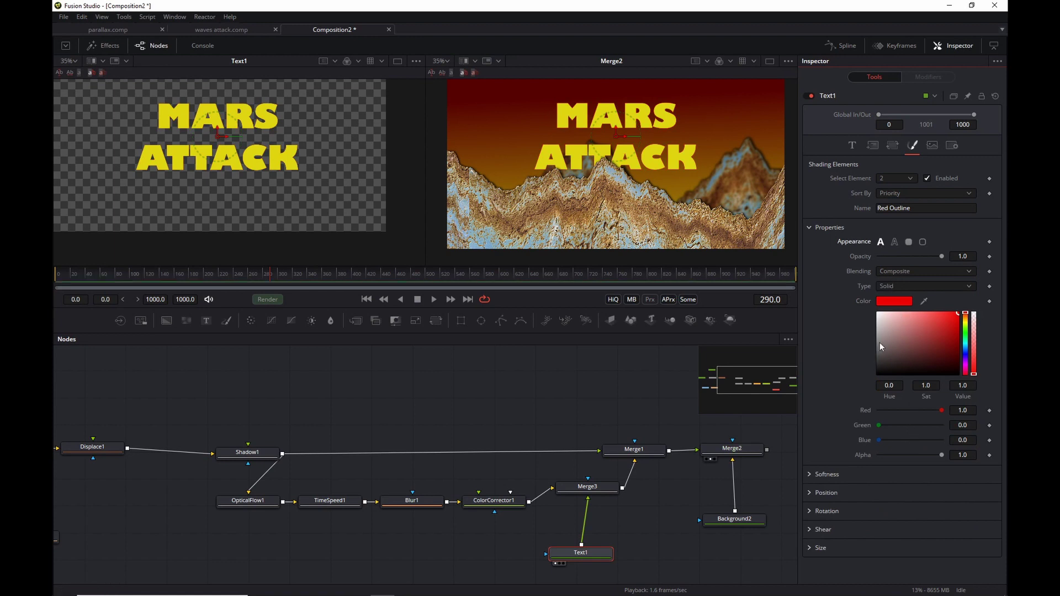
left_click(811, 492)
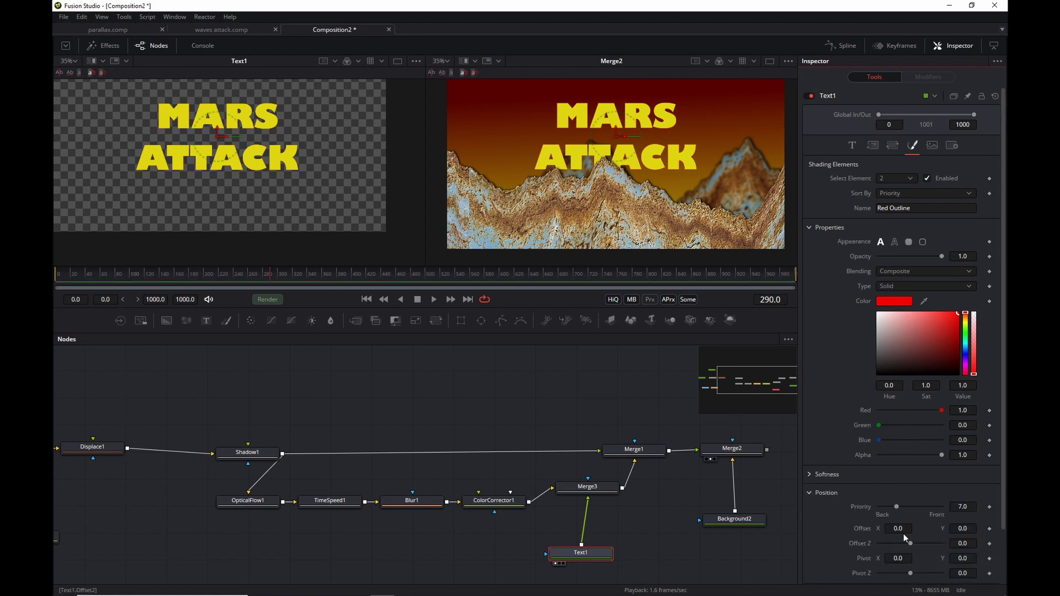
left_click_drag(899, 528, 886, 529)
left_click_drag(967, 530, 959, 530)
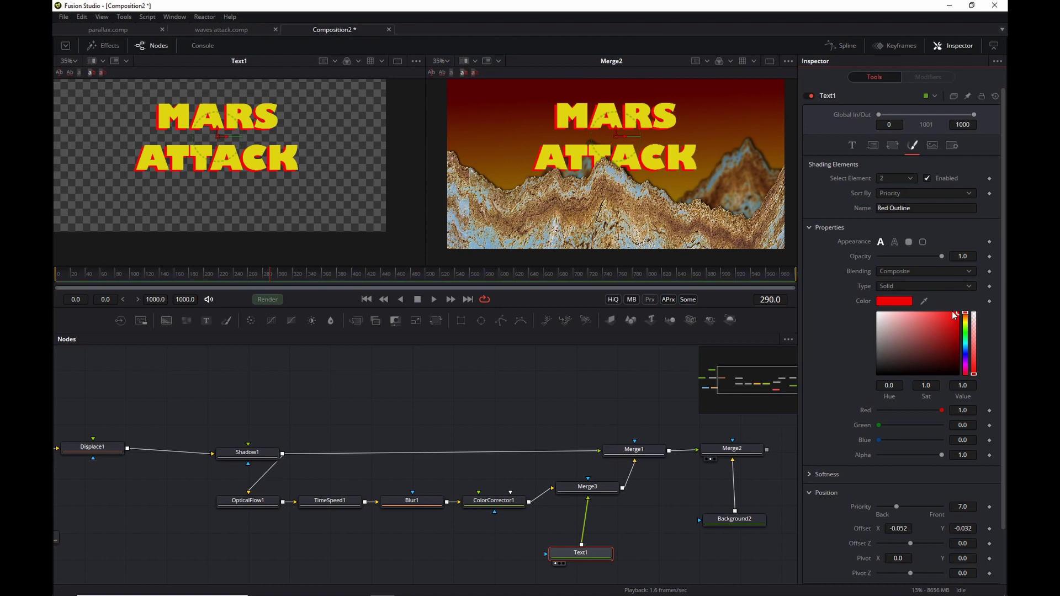
left_click_drag(957, 319, 958, 328)
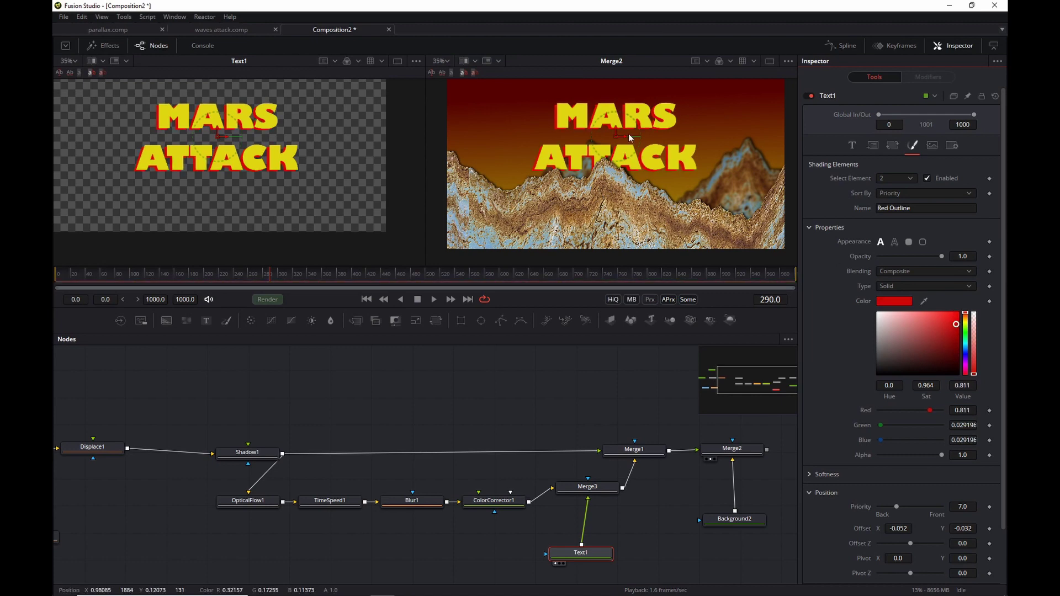
- Pan the node graph and switch from the waves attack comp over to Composition2
scroll(628, 138, "up", 2)
scroll(635, 155, "down", 2)
scroll(641, 166, "up", 1)
scroll(648, 185, "down", 2)
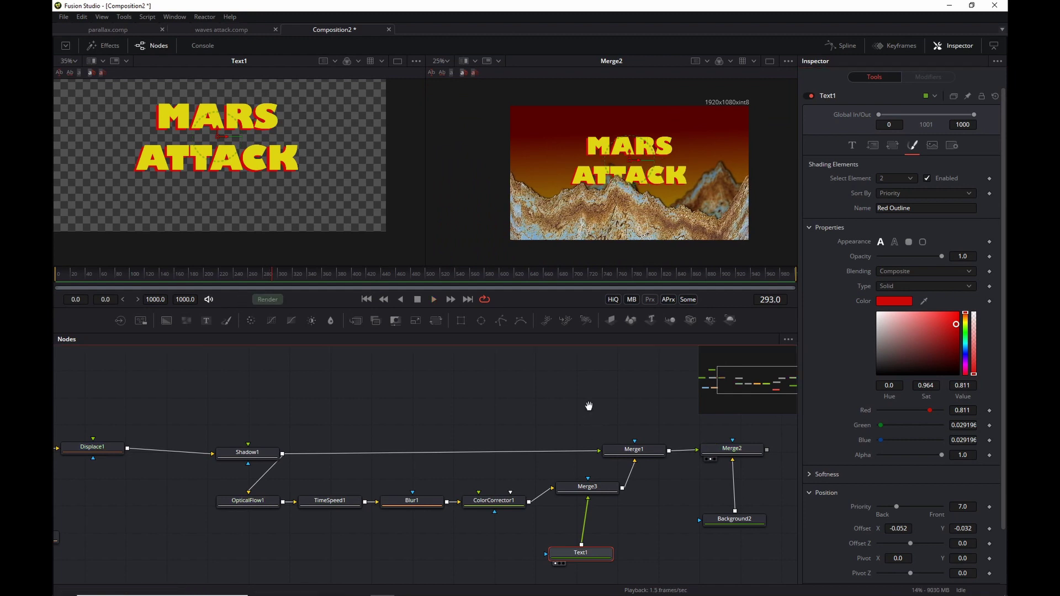
left_click_drag(585, 405, 609, 390)
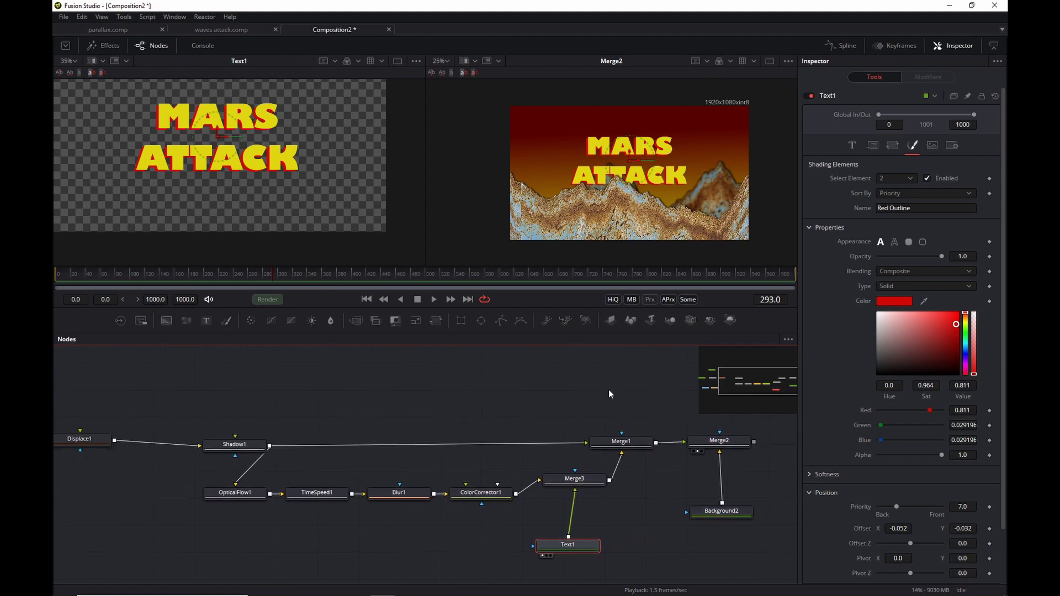
left_click(218, 29)
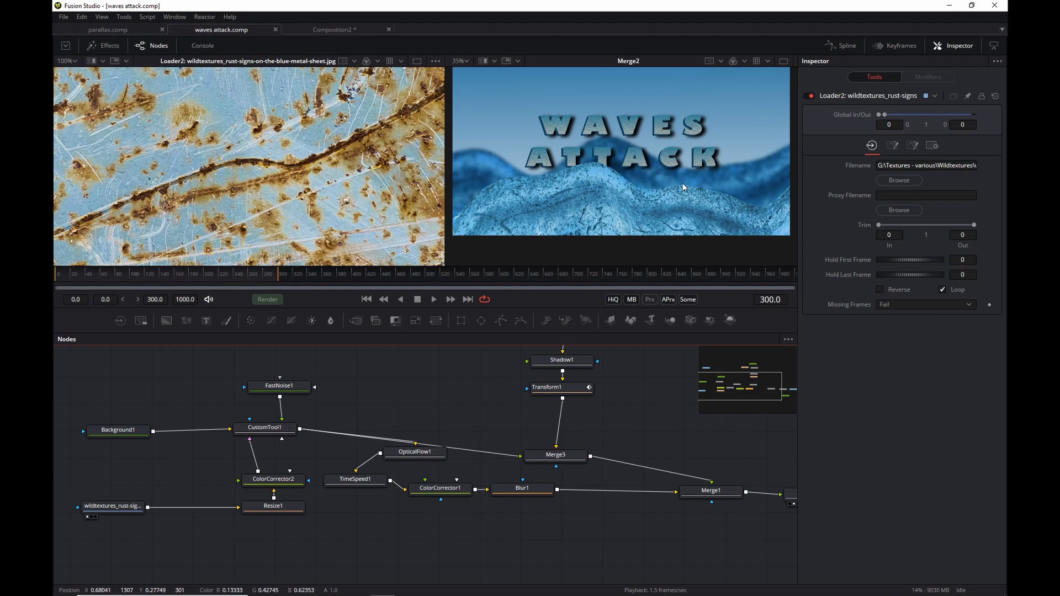
left_click(349, 31)
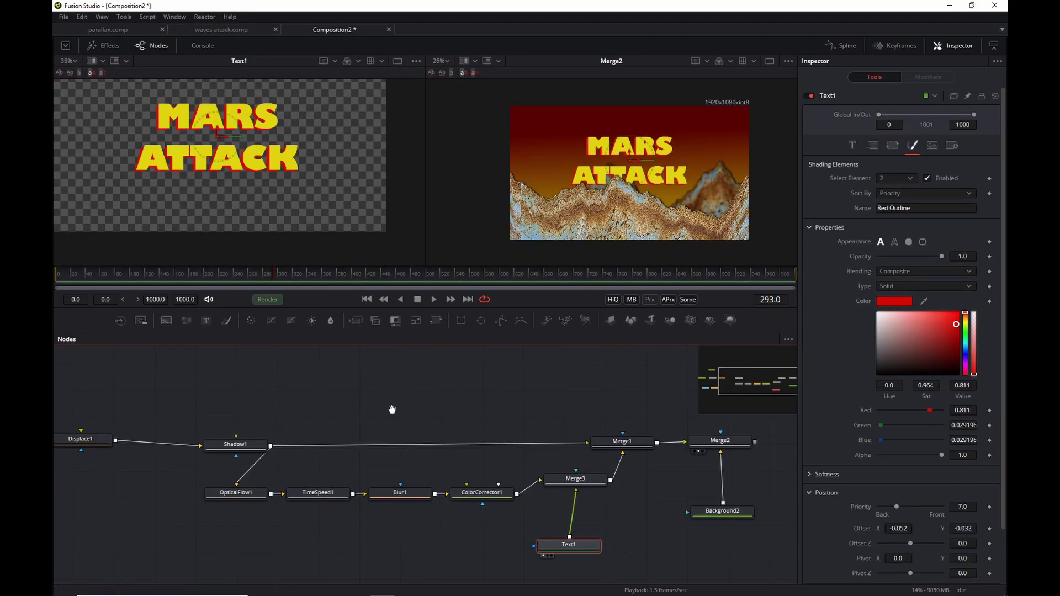
scroll(451, 424, "up", 2)
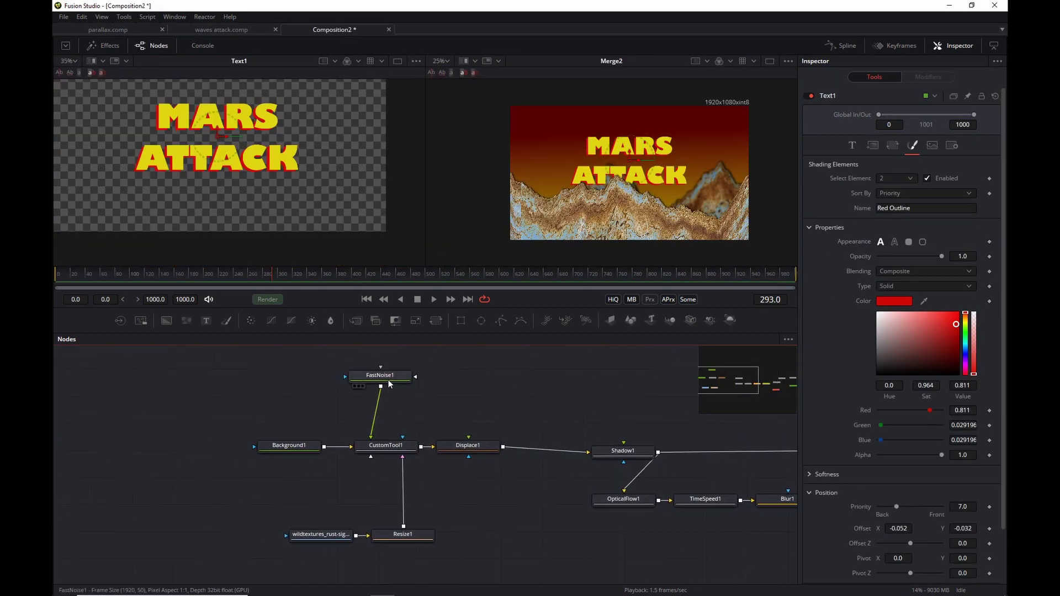
- Lower FastNoise1's Detail to about 2.05 for smoother terrain
left_click_drag(389, 379, 381, 377)
left_click_drag(944, 208, 899, 238)
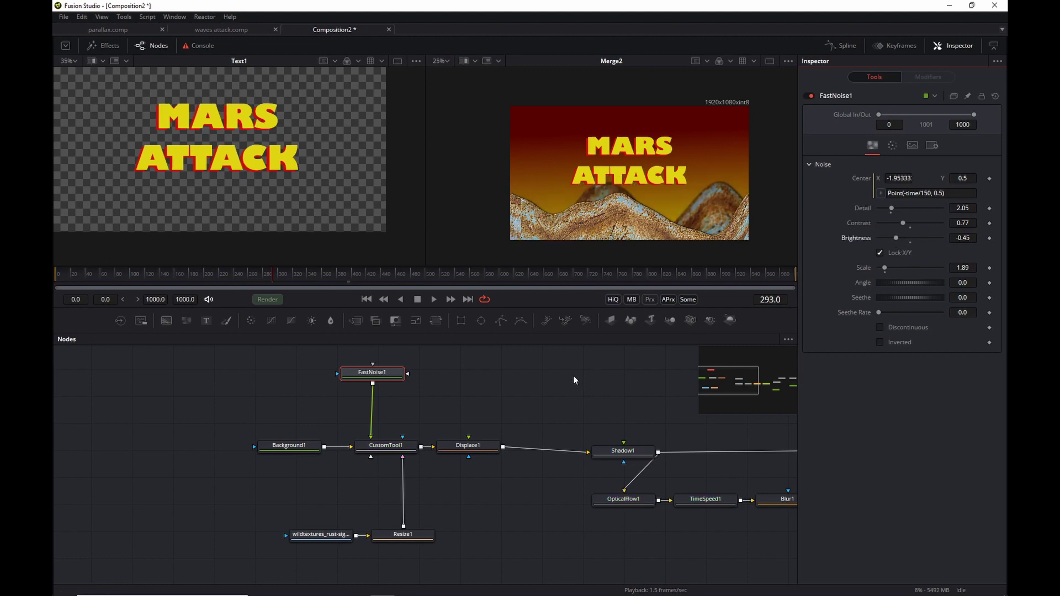
left_click(367, 457)
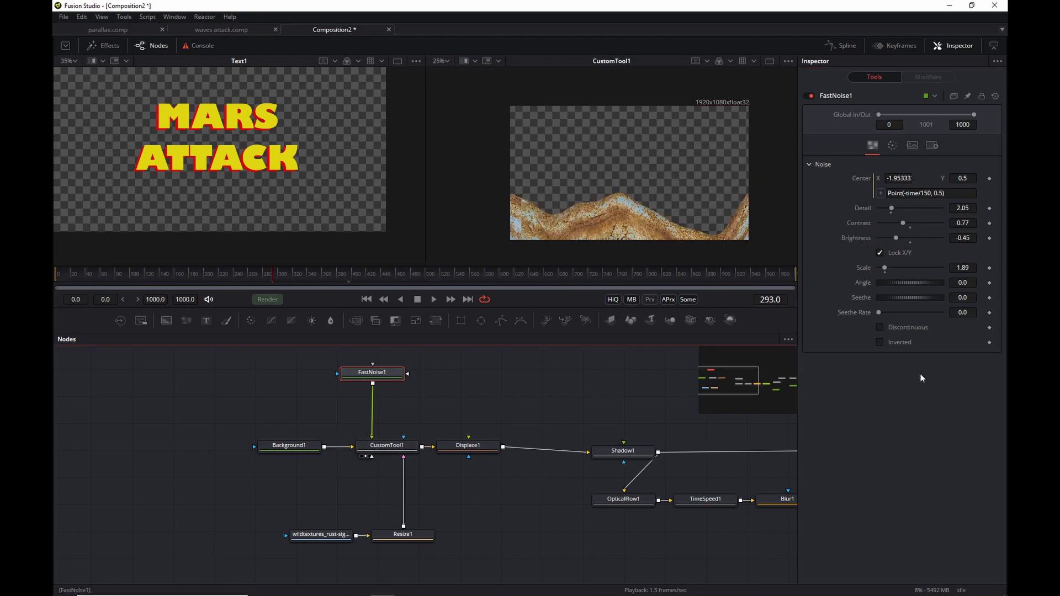
- Set FastNoise1's Seethe Rate to 0.02 and play back to preview the evolving noise
left_click(972, 312)
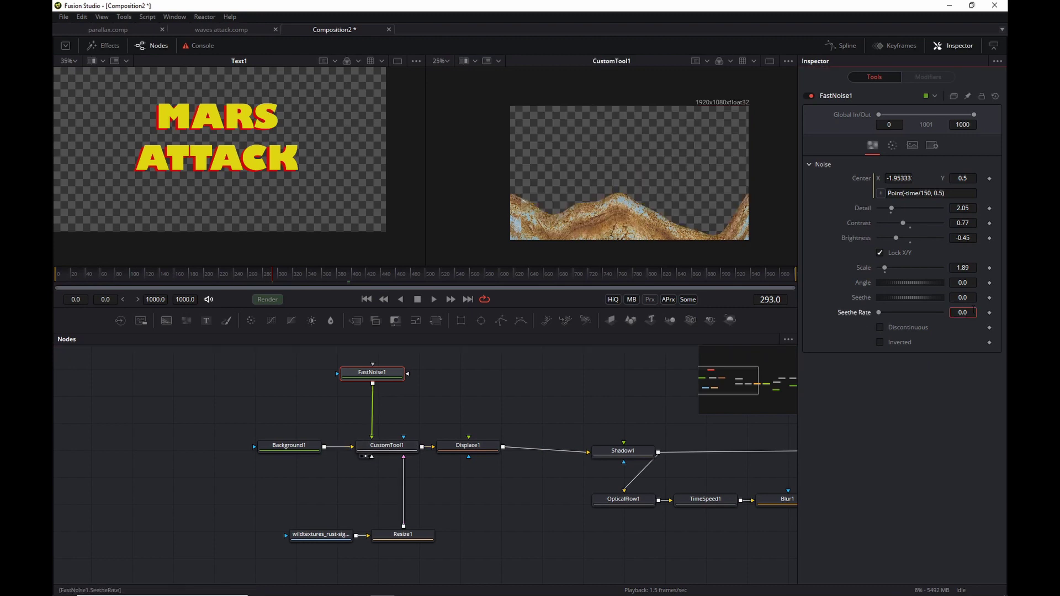
type("2")
left_click(567, 410)
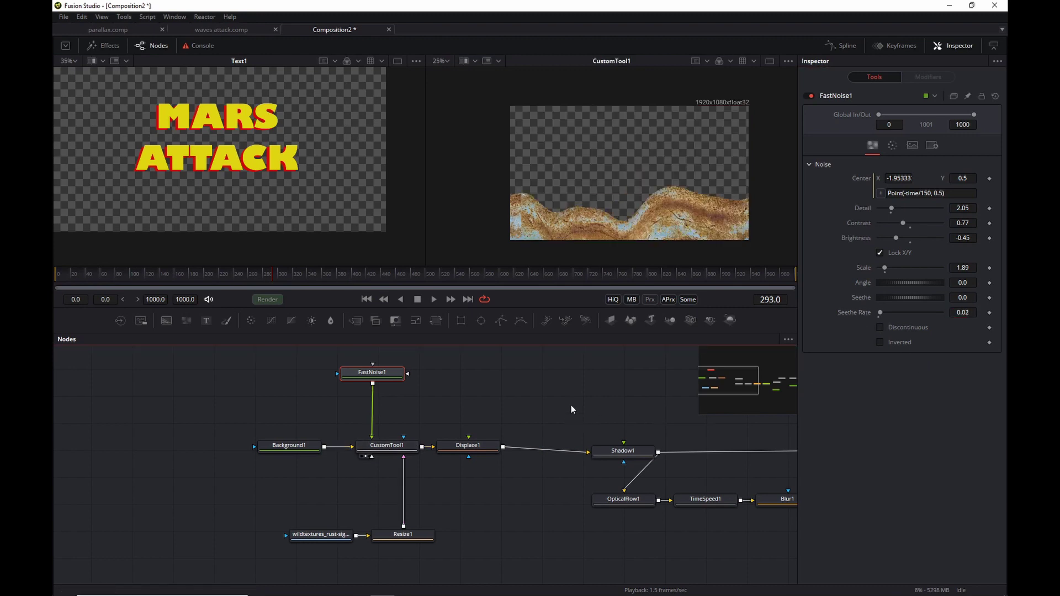
key("space")
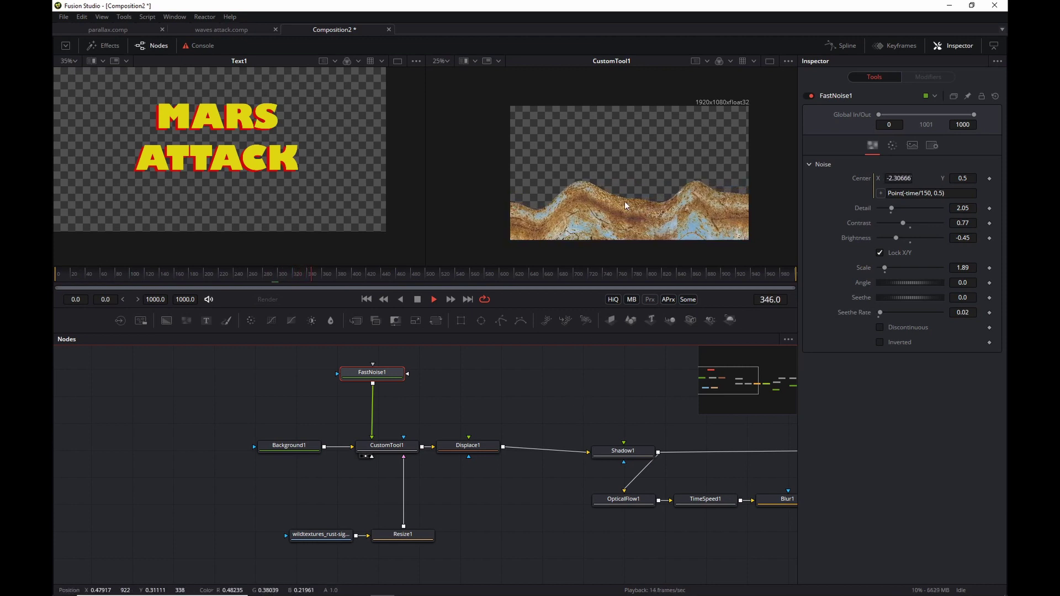
key("space")
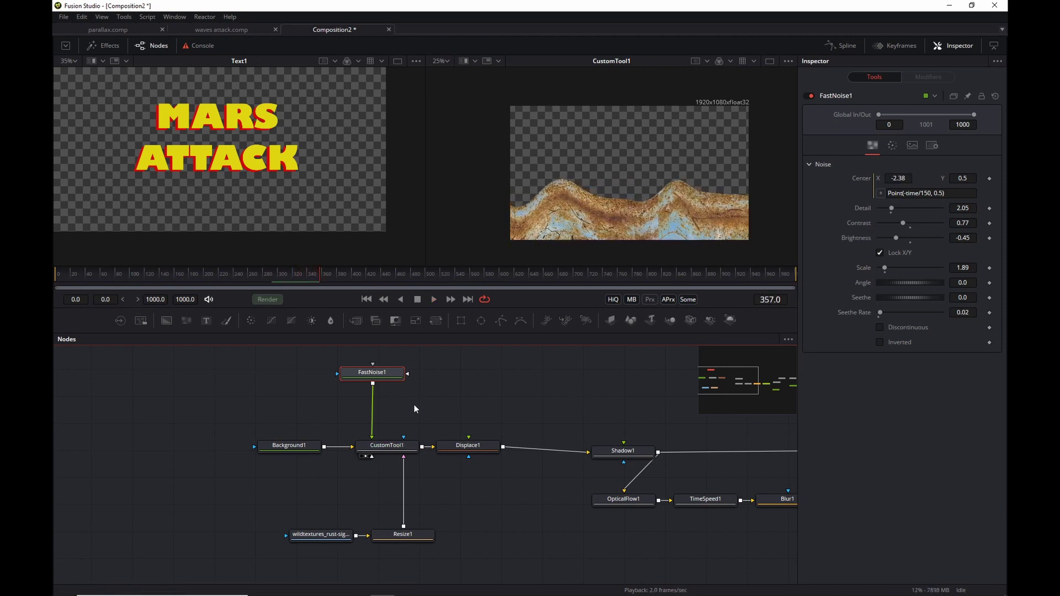
left_click(386, 448)
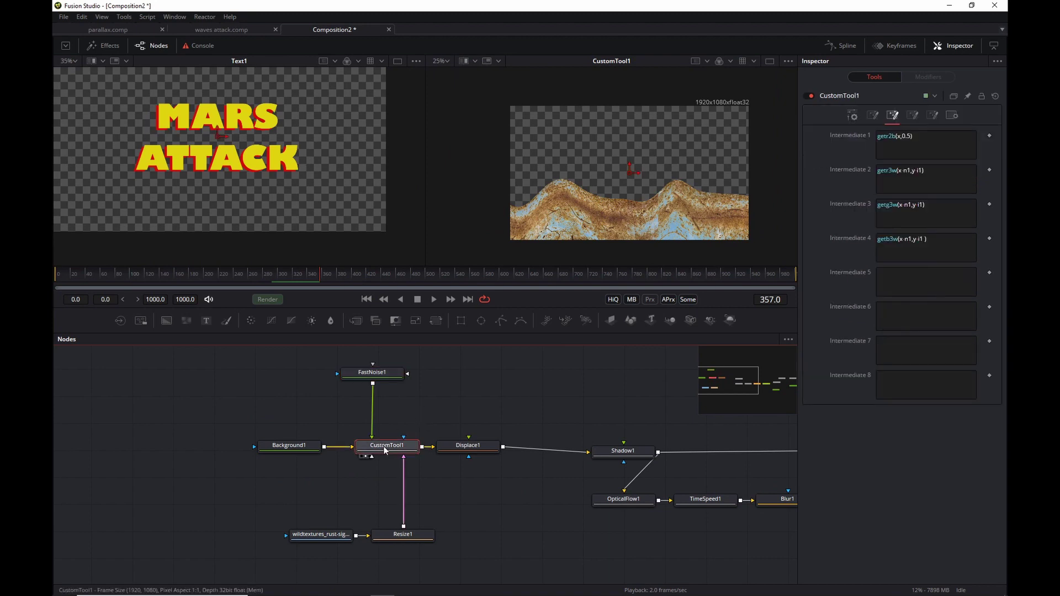
- Change CustomTool1's Number In 1 expression to -time/300 and preview the slower drift
left_click(852, 115)
left_click(923, 210)
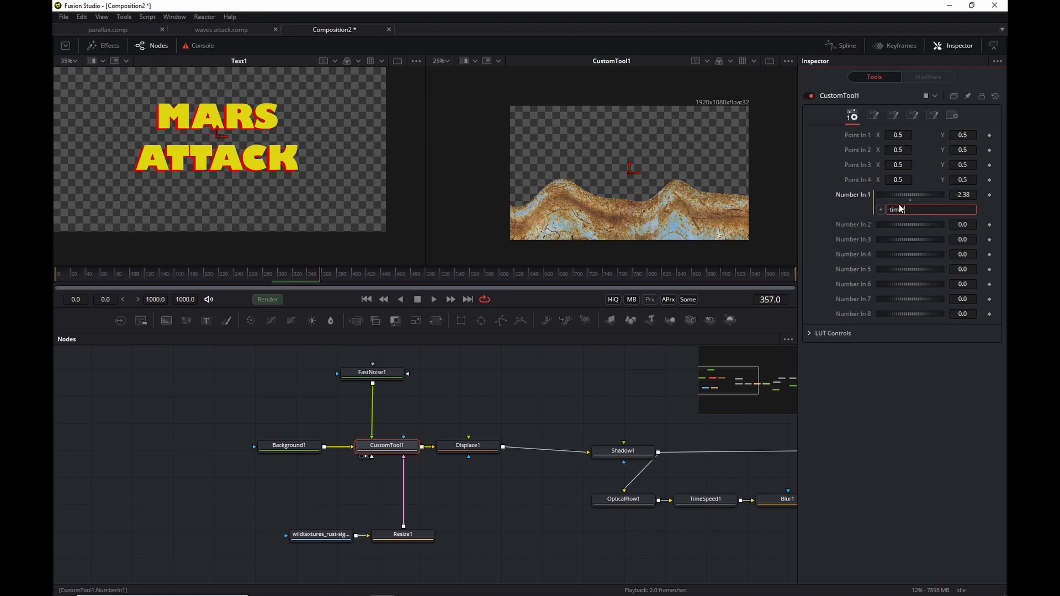
key("Return")
key("space")
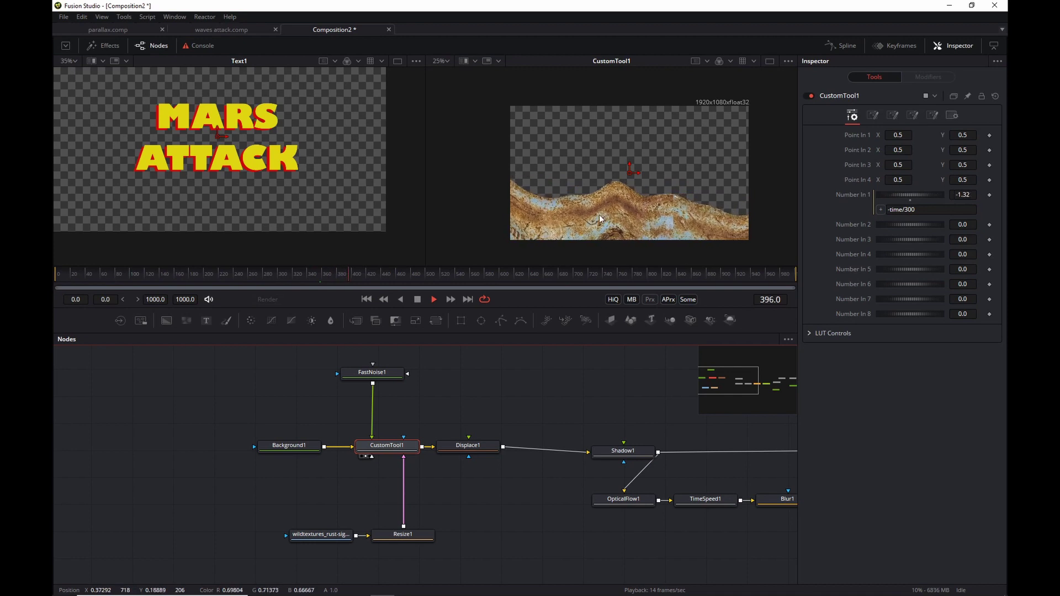
scroll(599, 214, "up", 2)
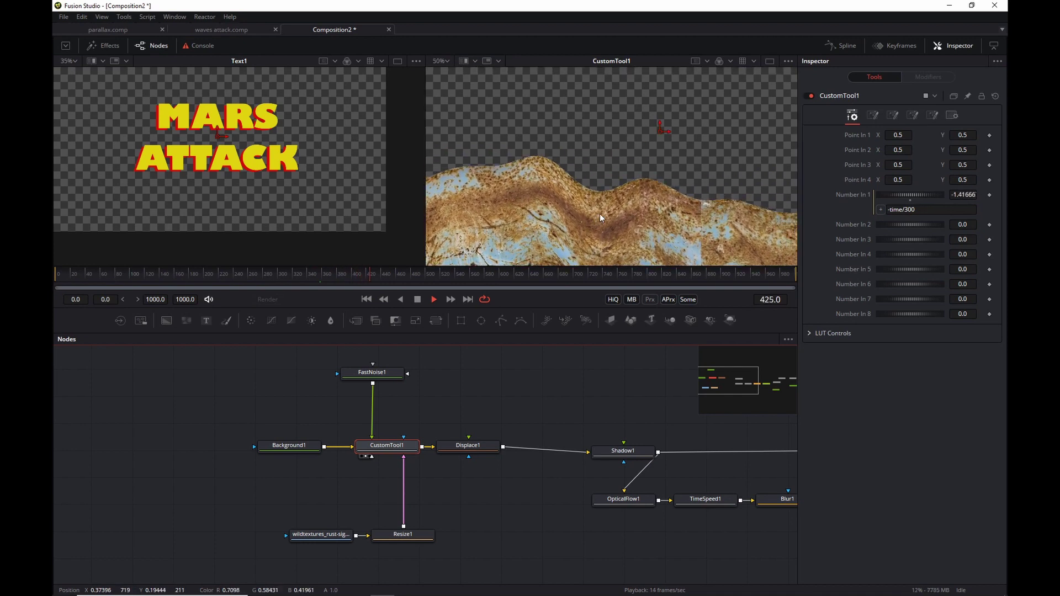
key("space")
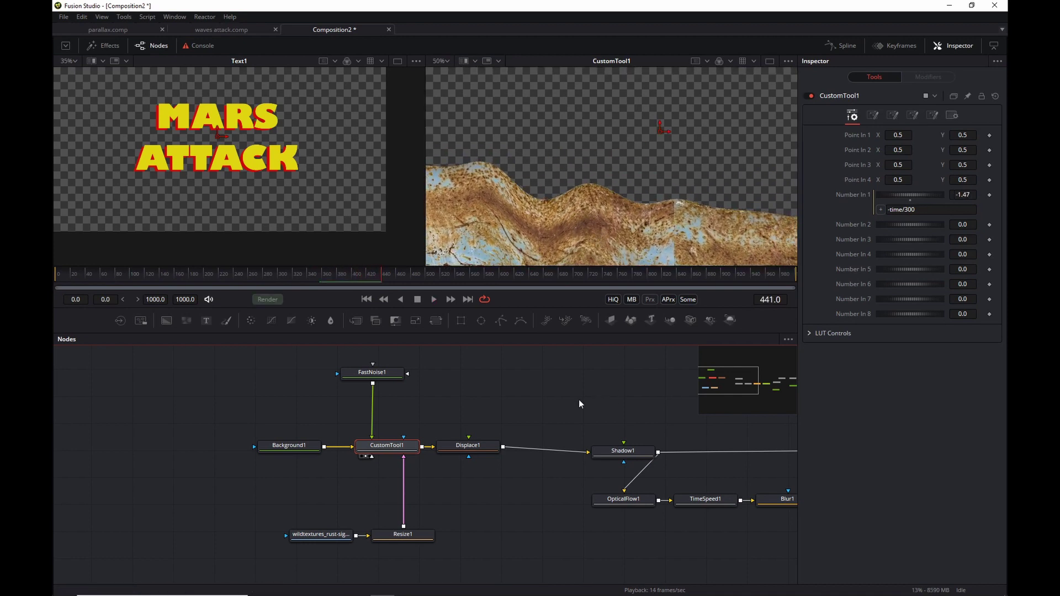
left_click(409, 537)
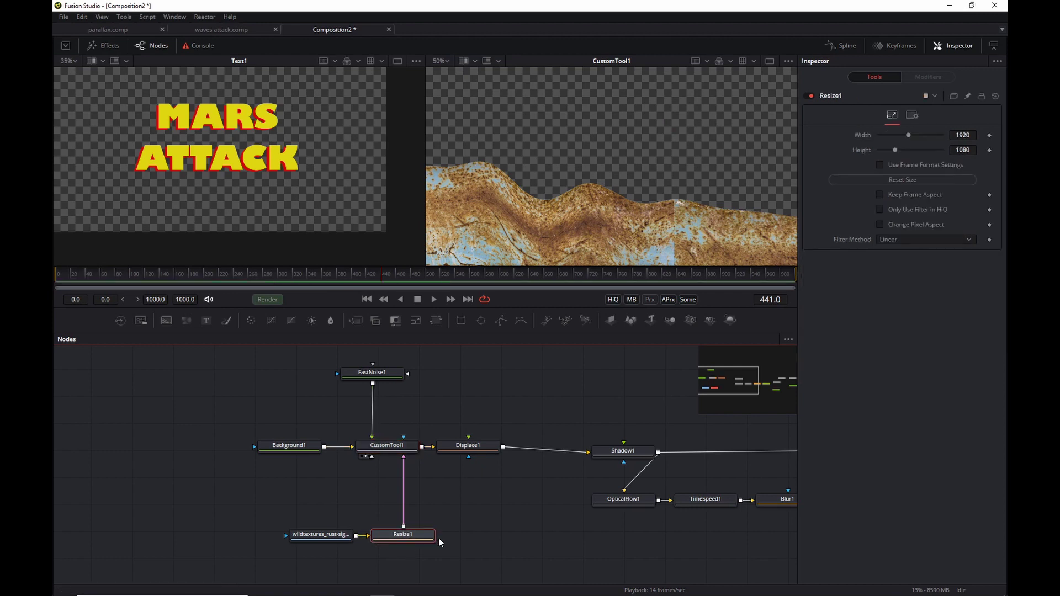
left_click(473, 448)
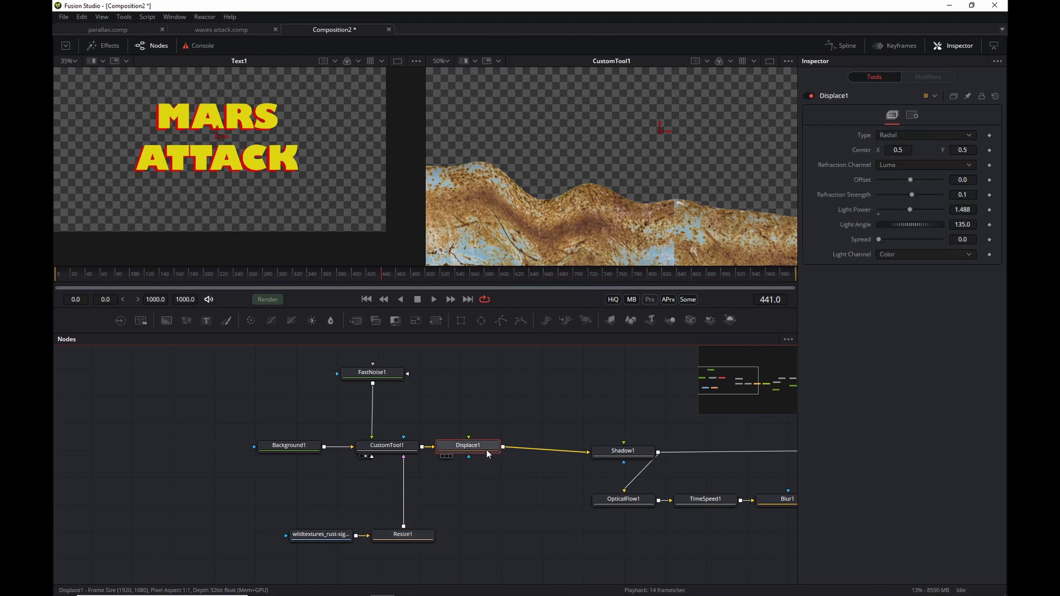
- Insert a Color Corrector after Displace1 and tint the terrain cyan
key("shift+space")
type("colo")
key("Return")
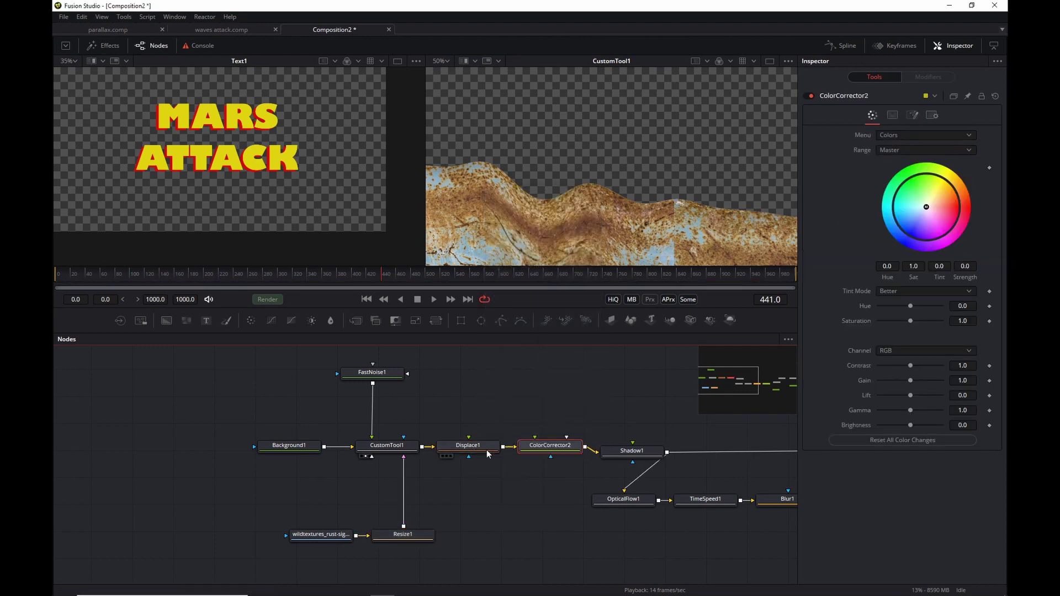
left_click_drag(924, 209, 908, 215)
left_click(562, 445)
key("2")
left_click_drag(910, 217, 899, 212)
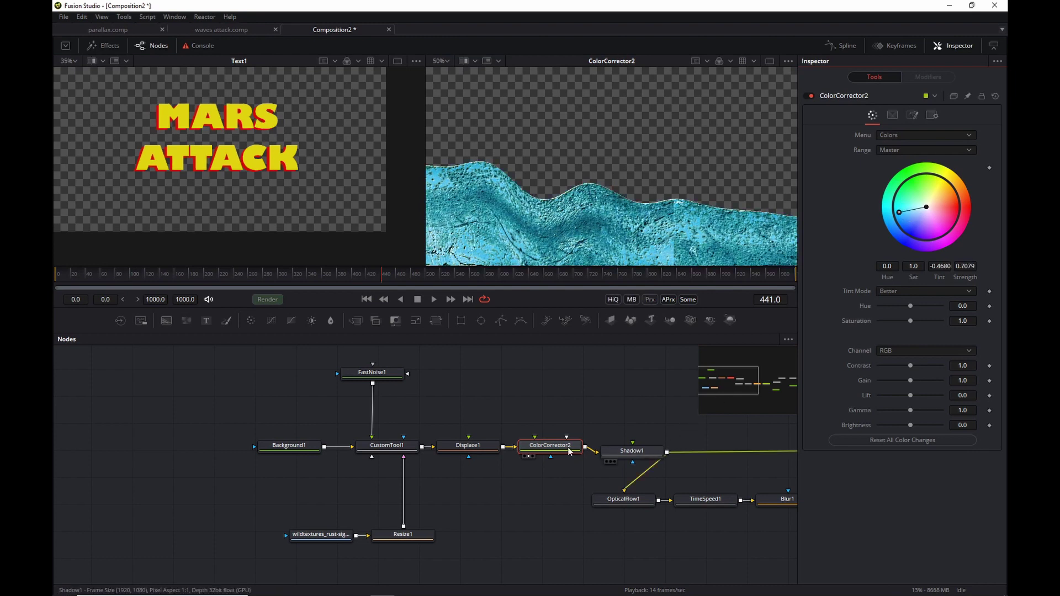
- Lower Displace1's Light Power to 0.685 and view the Merge1 composite
left_click(468, 445)
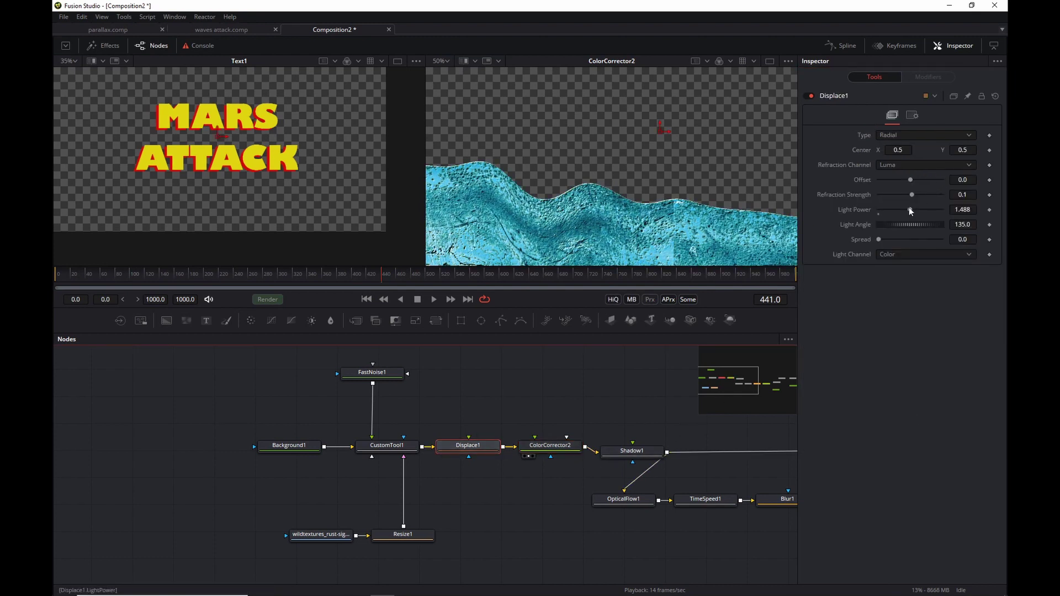
left_click_drag(910, 210, 893, 211)
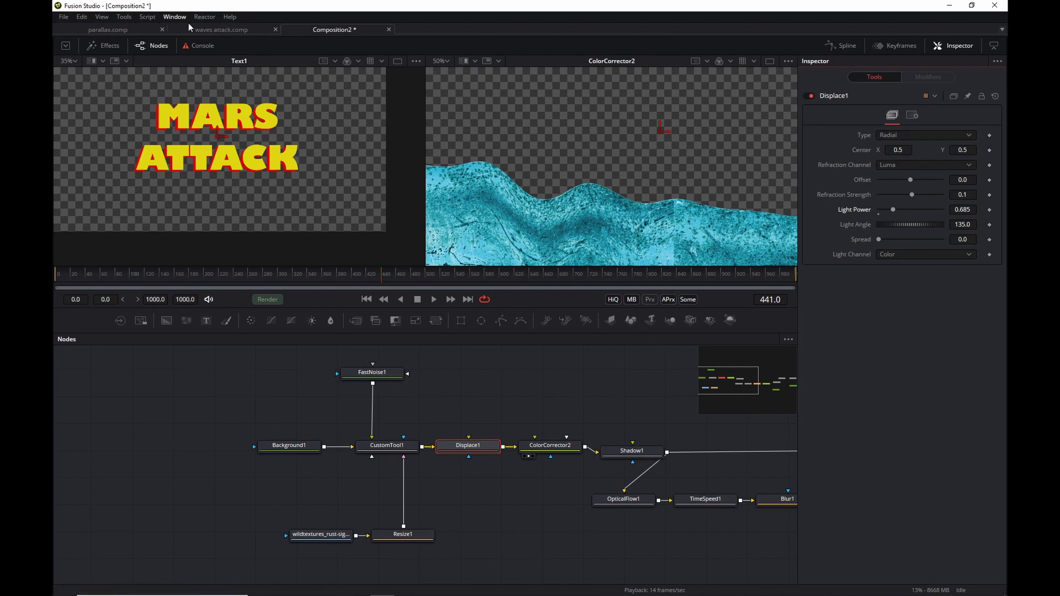
left_click(224, 32)
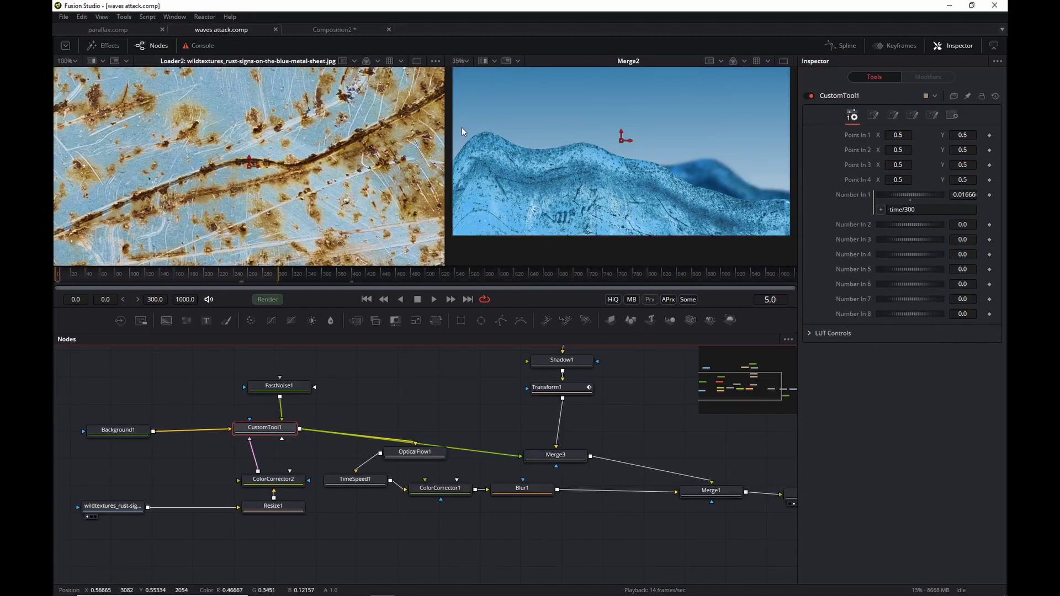
left_click(339, 32)
left_click_drag(658, 433, 457, 414)
left_click(451, 431)
left_click(431, 478)
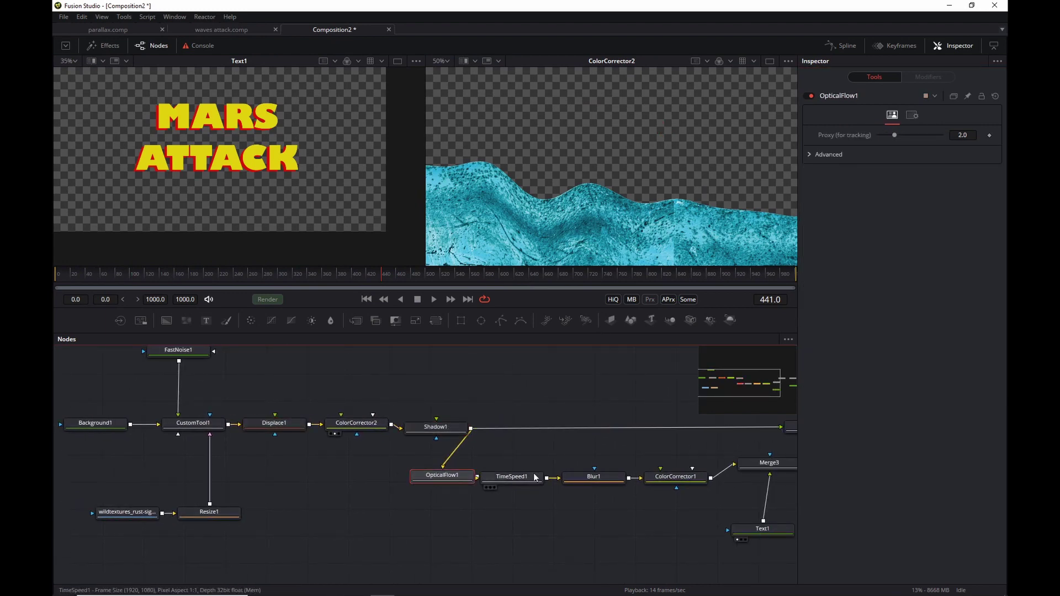
left_click_drag(663, 467, 468, 465)
left_click_drag(580, 429, 651, 202)
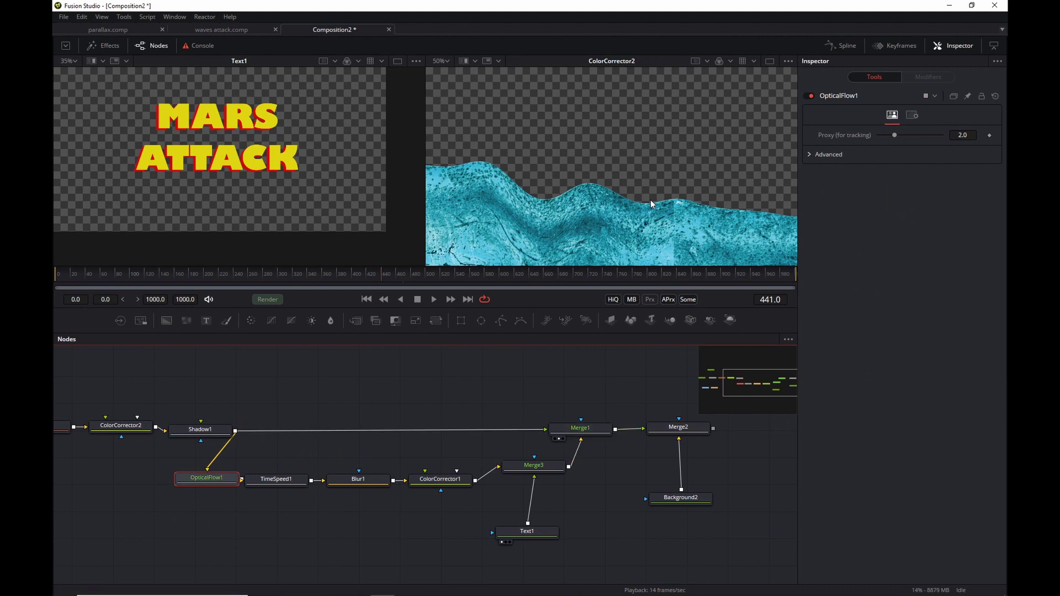
- Change the Text1 title from MARS ATTACK to WAVES ATTACK
left_click(575, 429)
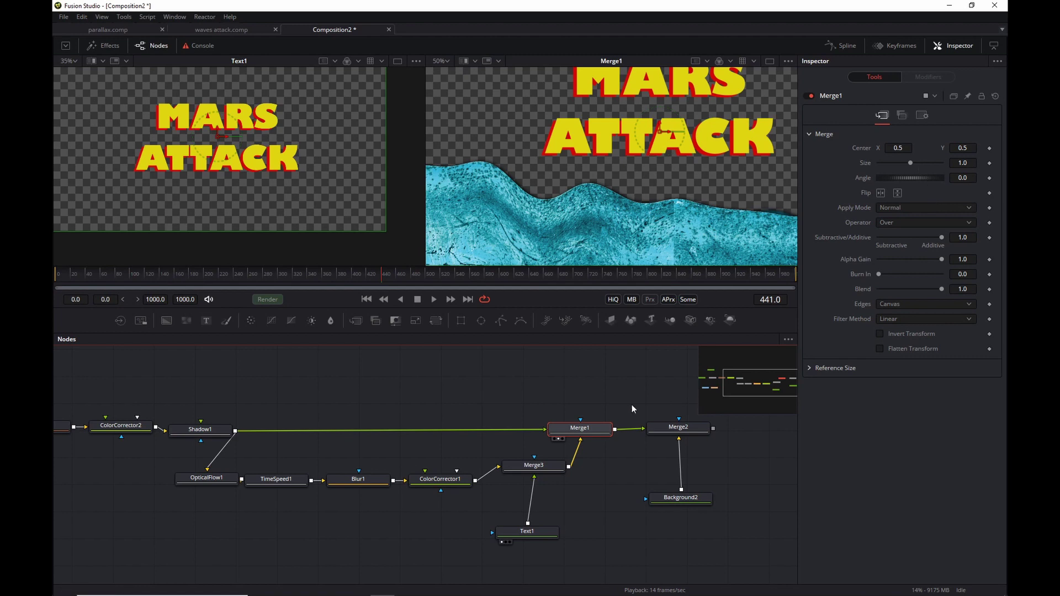
left_click(556, 534)
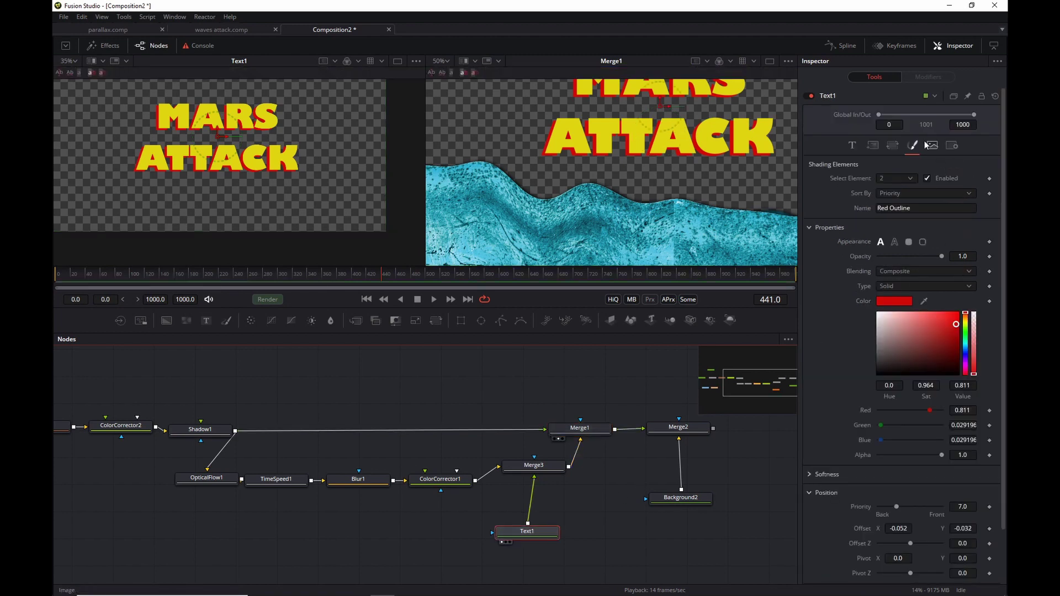
left_click(852, 145)
double_click(885, 178)
type("WAVES")
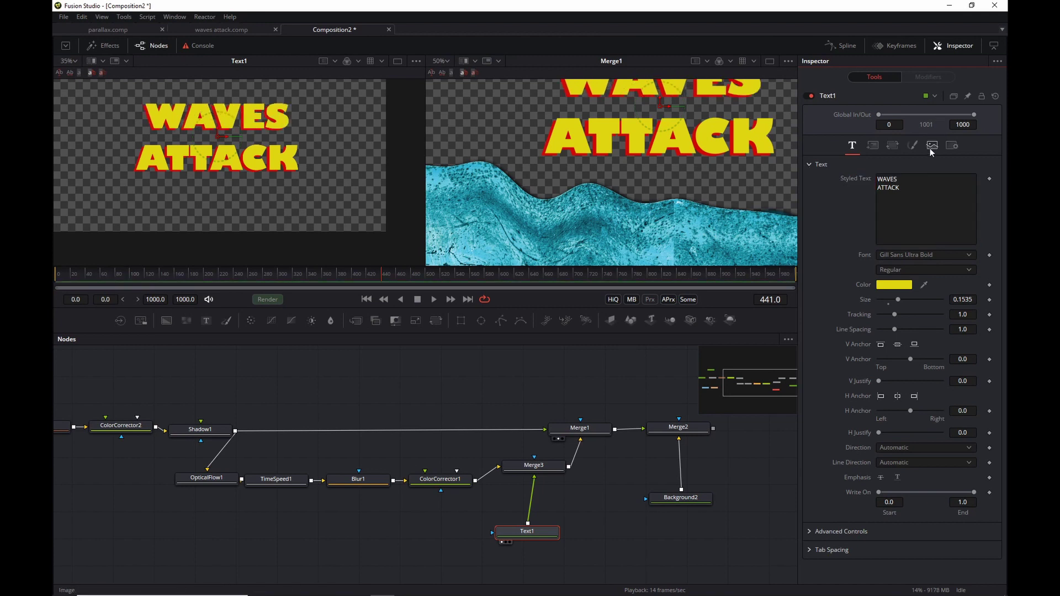
- Colour the White Solid Fill element with a cyan sampled from the terrain
left_click(916, 146)
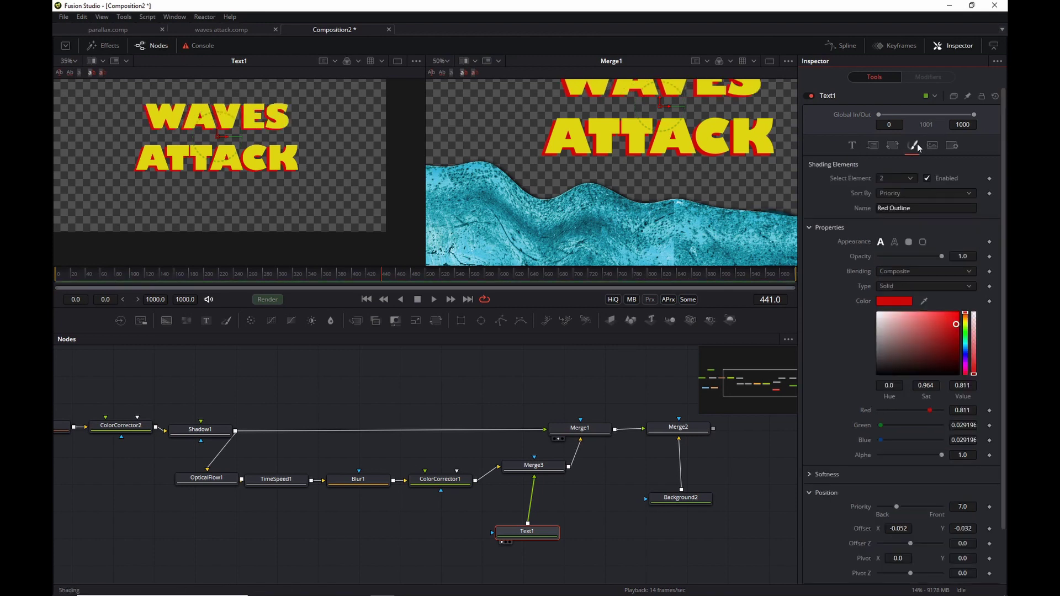
left_click(902, 180)
left_click(896, 168)
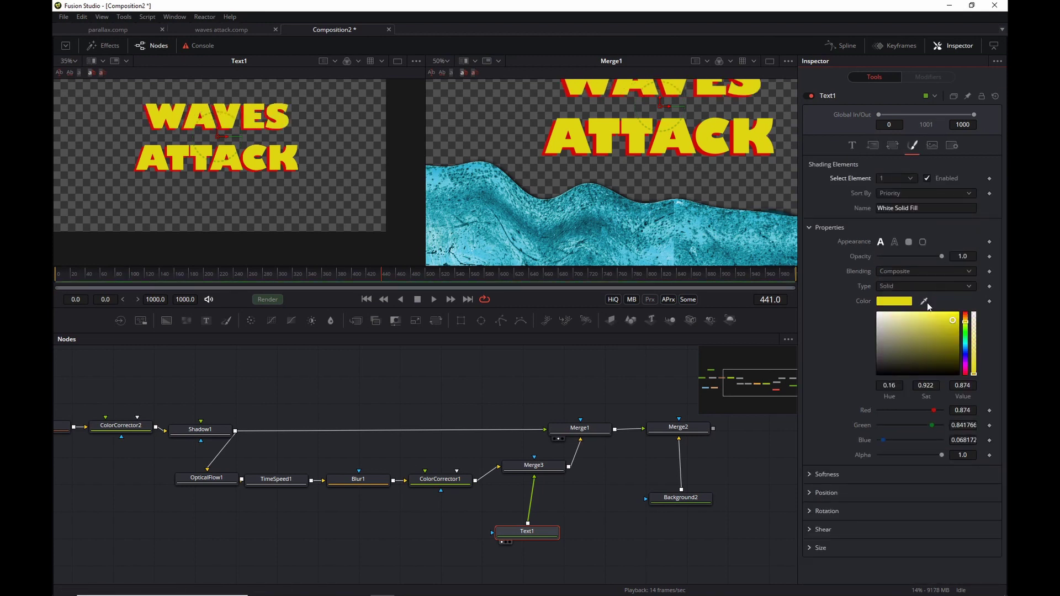
left_click_drag(928, 304, 741, 237)
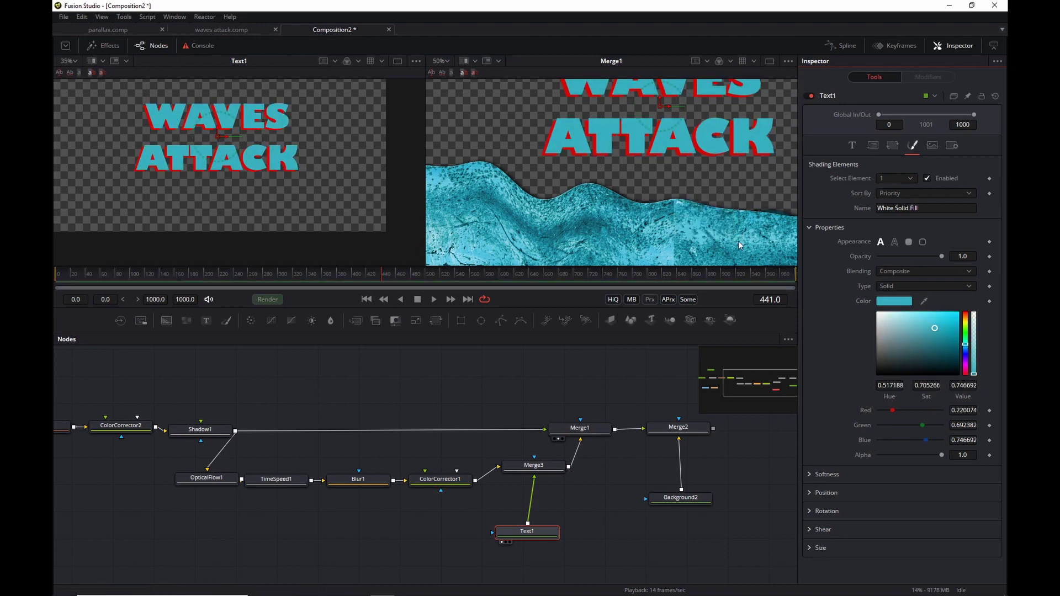
- Recolour the Red Outline element to a sampled cyan darkened to deep teal
left_click(896, 179)
left_click(898, 191)
left_click_drag(926, 303, 657, 226)
left_click(923, 340)
left_click_drag(923, 341, 929, 349)
left_click_drag(595, 374, 593, 379)
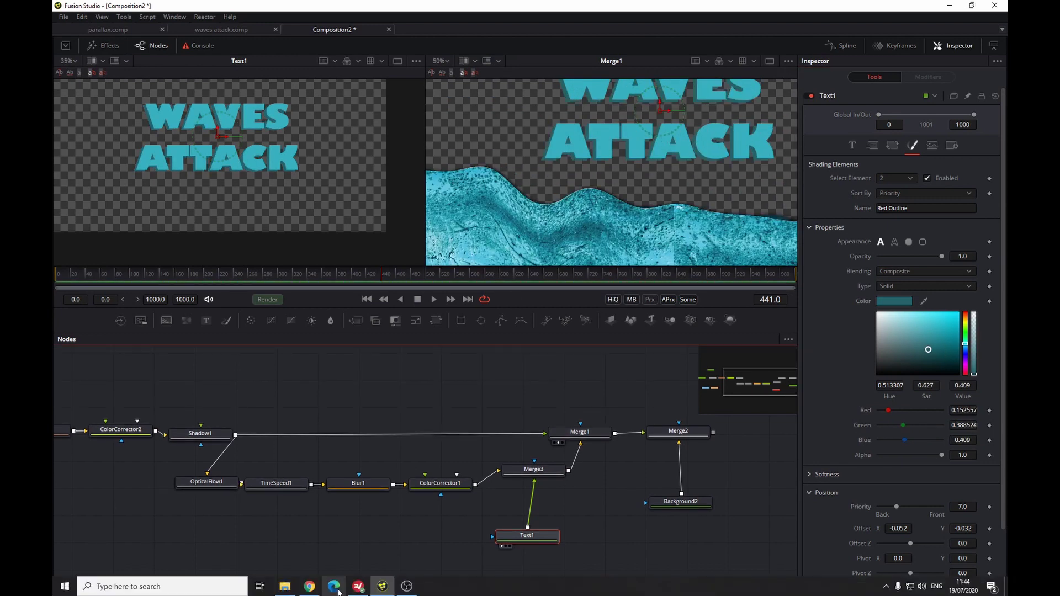
- Import the seamless paper texture into the node graph and add a Resize node after it
left_click(292, 588)
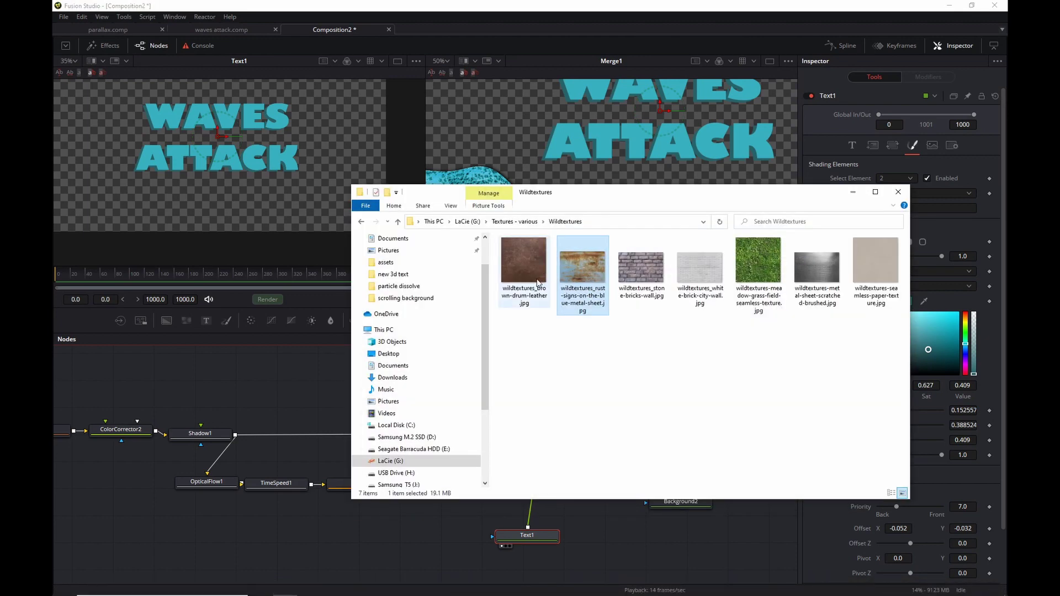
left_click_drag(870, 262, 635, 535)
left_click(854, 192)
key("shift+space")
type("resi")
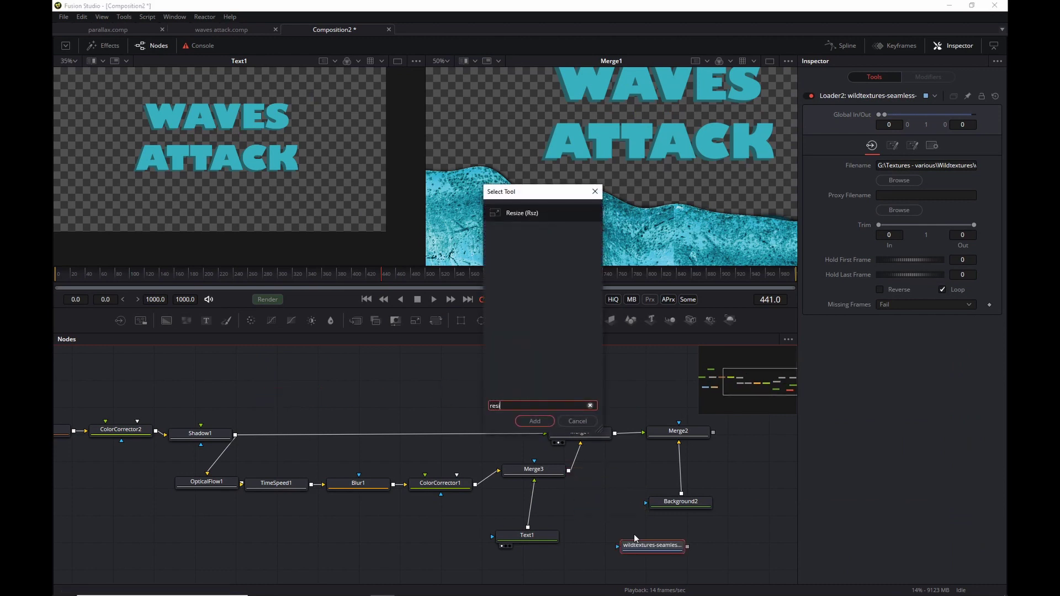
key("Return")
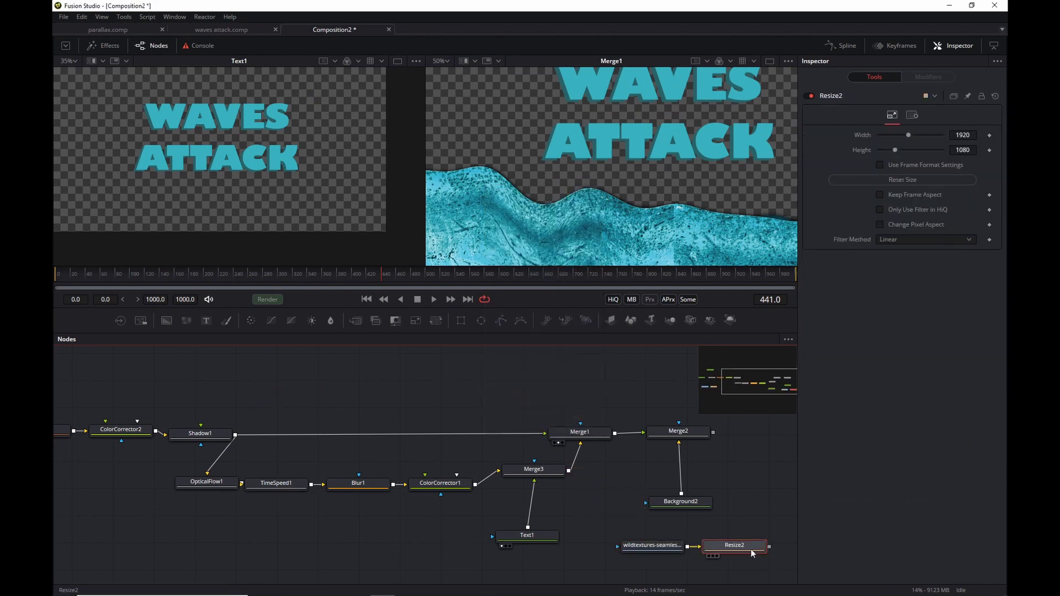
key("1")
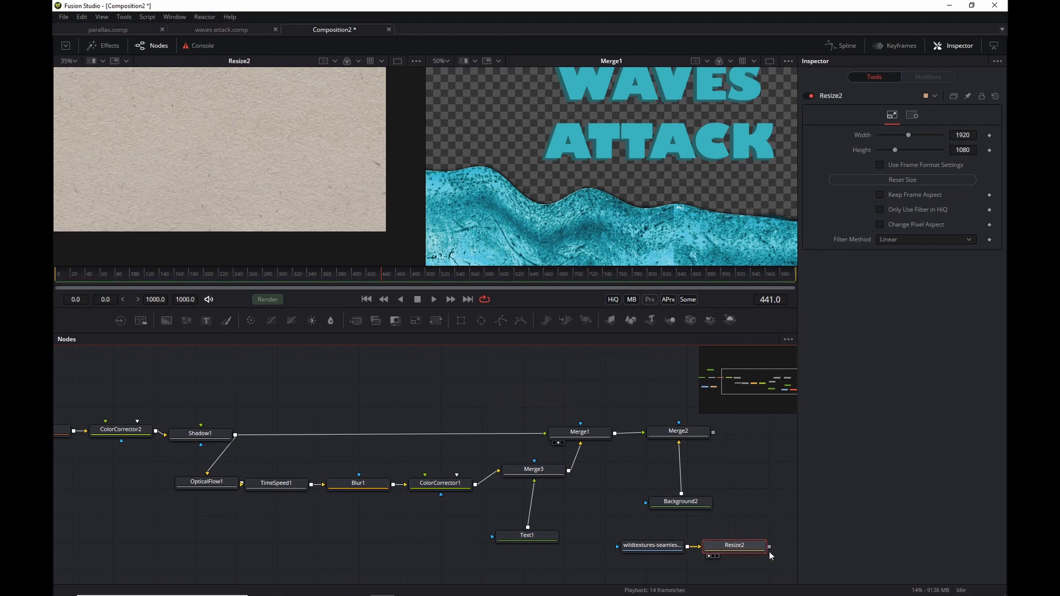
- Merge the resized paper texture with Text1 using Operator In and Apply Mode Screen
left_click_drag(769, 547, 529, 529)
left_click_drag(754, 548, 469, 509)
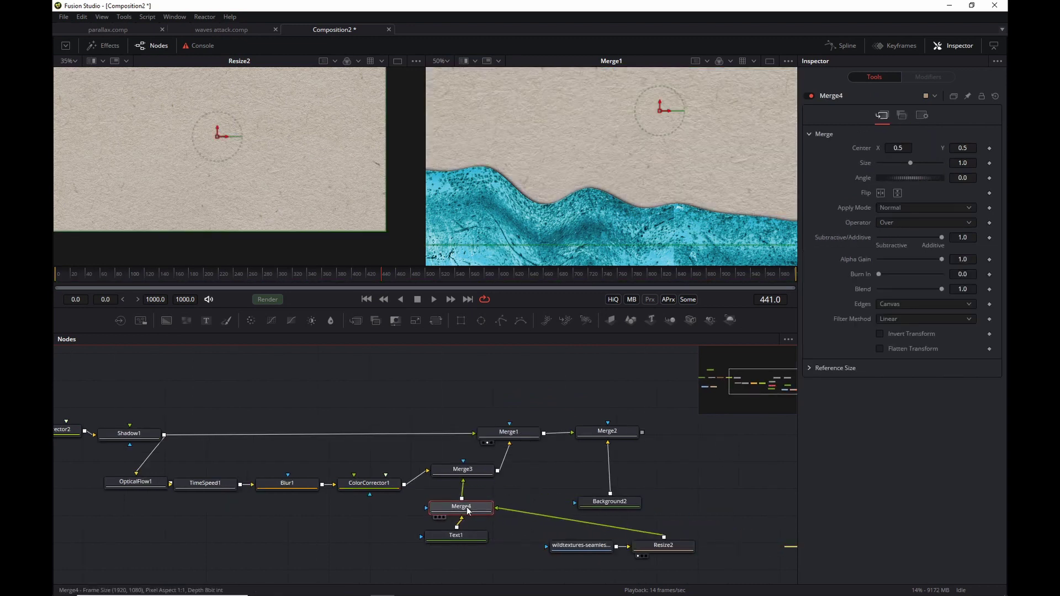
left_click(934, 223)
left_click(923, 237)
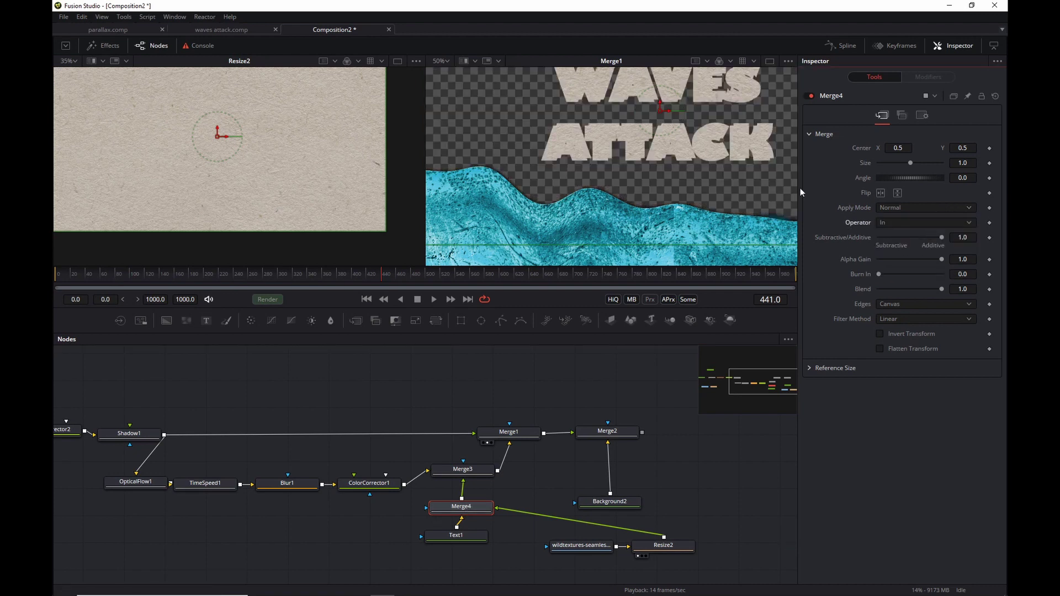
left_click(920, 209)
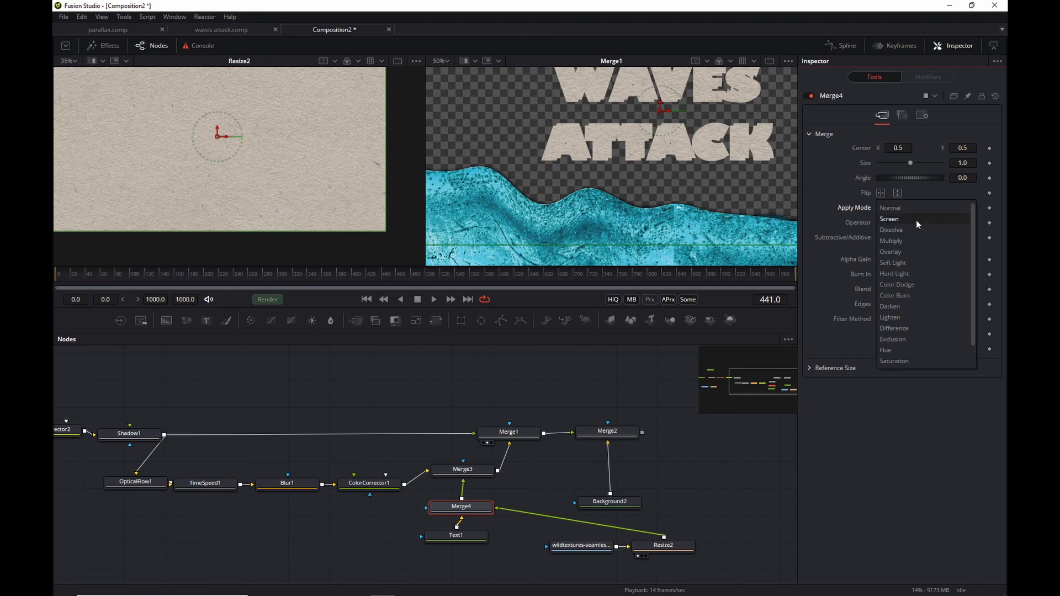
left_click(916, 220)
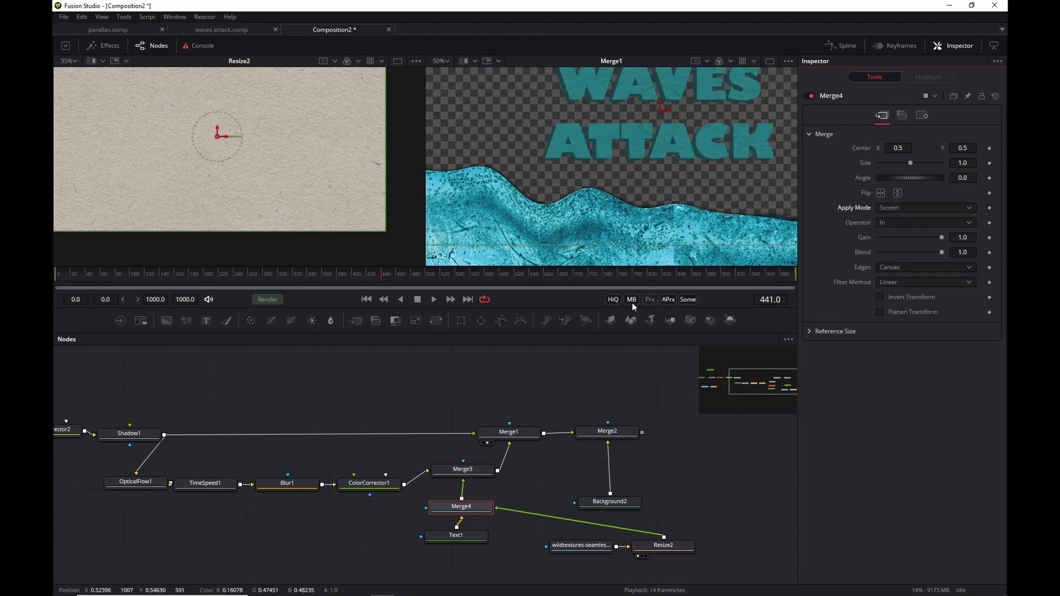
left_click_drag(619, 438, 641, 161)
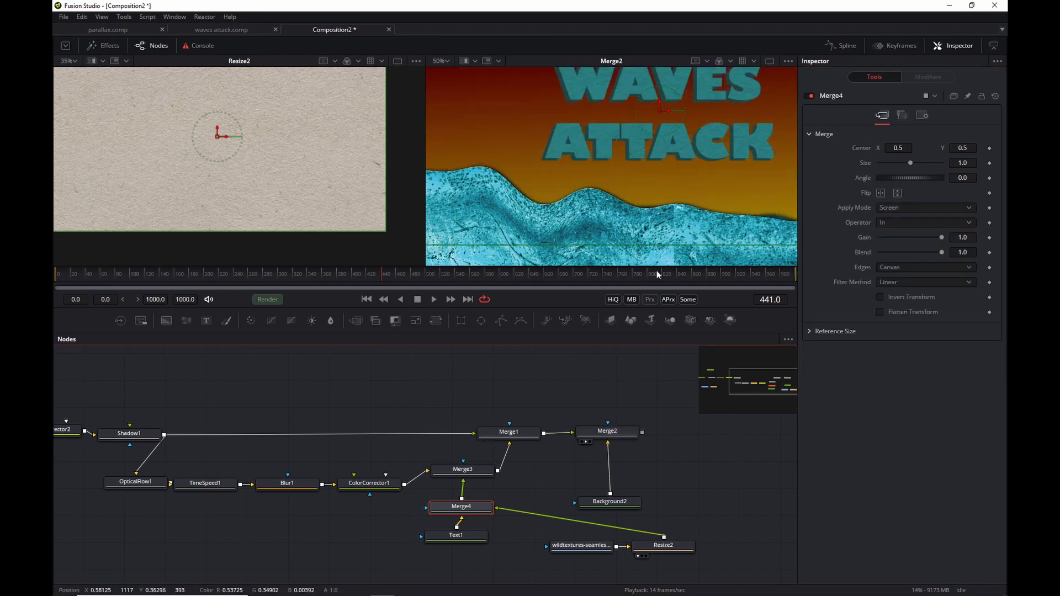
- Turn Background2's starting gradient stop dark blue
scroll(647, 203, "down", 1)
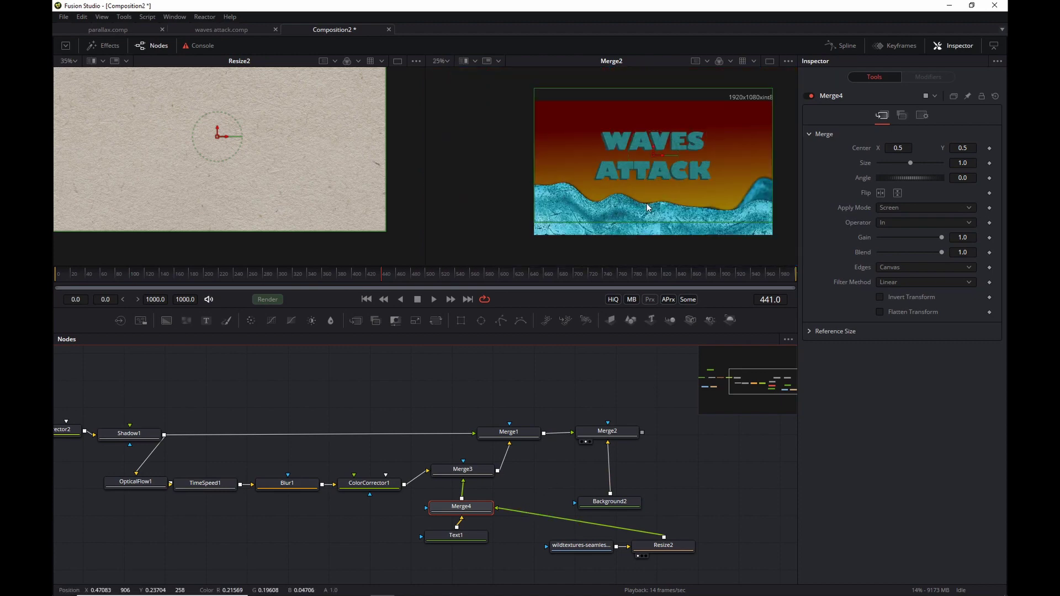
scroll(647, 204, "up", 1)
scroll(647, 203, "down", 1)
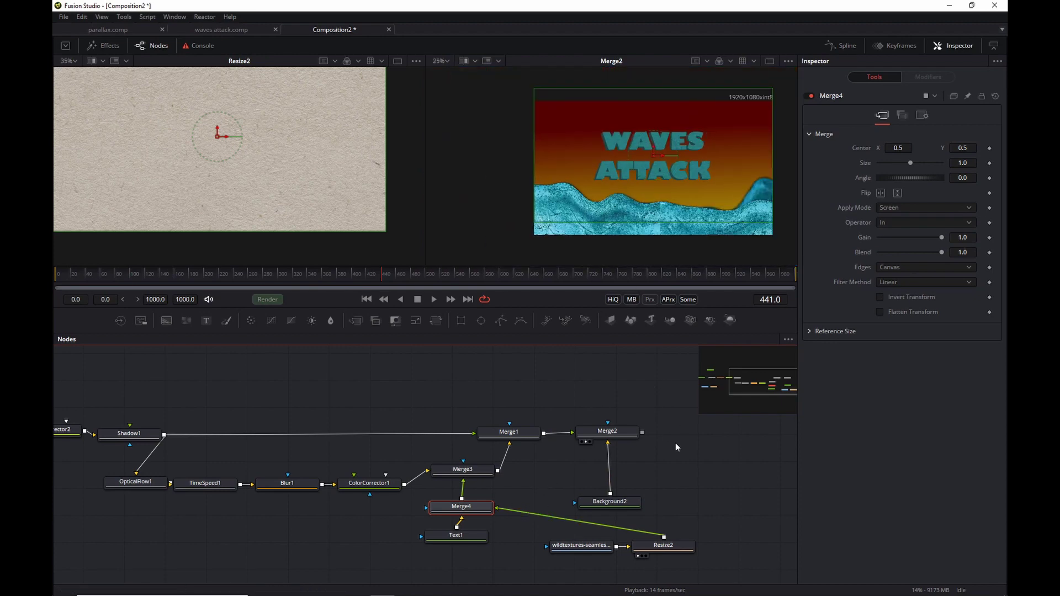
left_click_drag(681, 446, 642, 421)
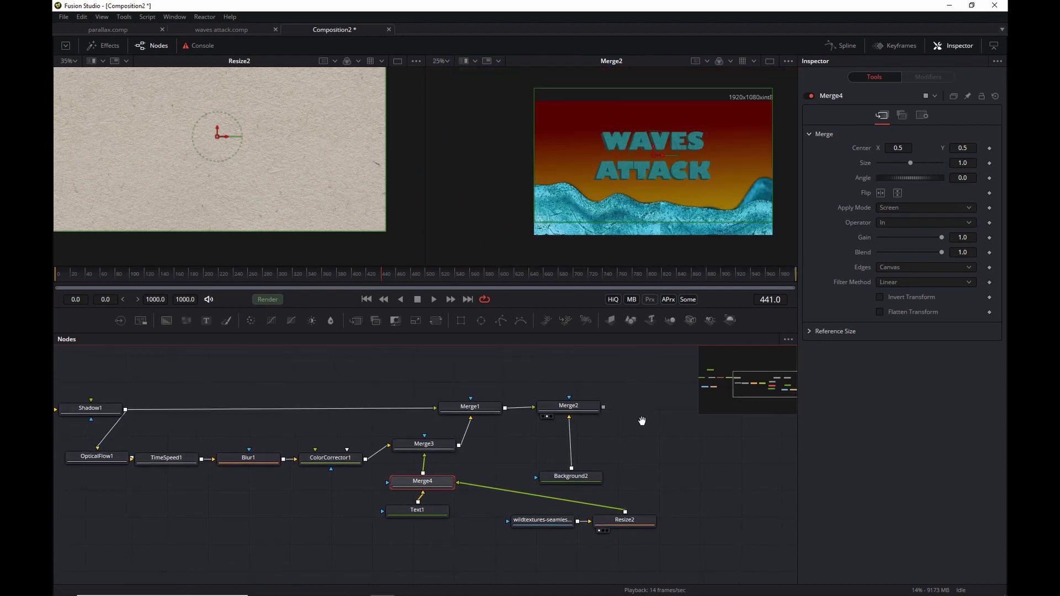
left_click(573, 477)
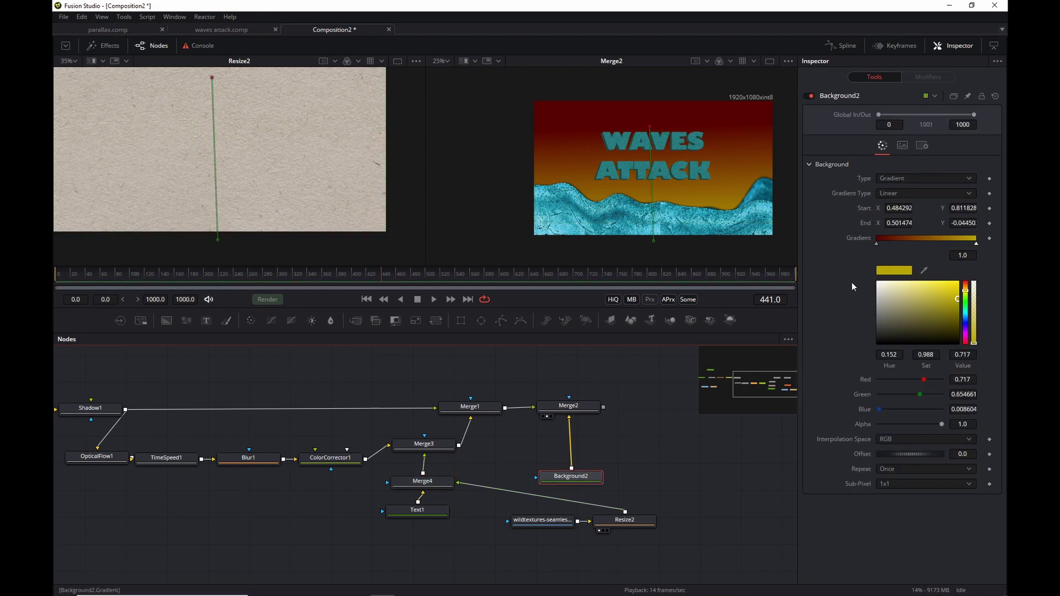
left_click(877, 243)
mouse_move(965, 340)
left_mouse_down()
mouse_move(956, 308)
mouse_move(968, 320)
left_mouse_up()
- Shift the ending stop from yellow to blue and eyedrop a teal for the starting stop
left_click(976, 244)
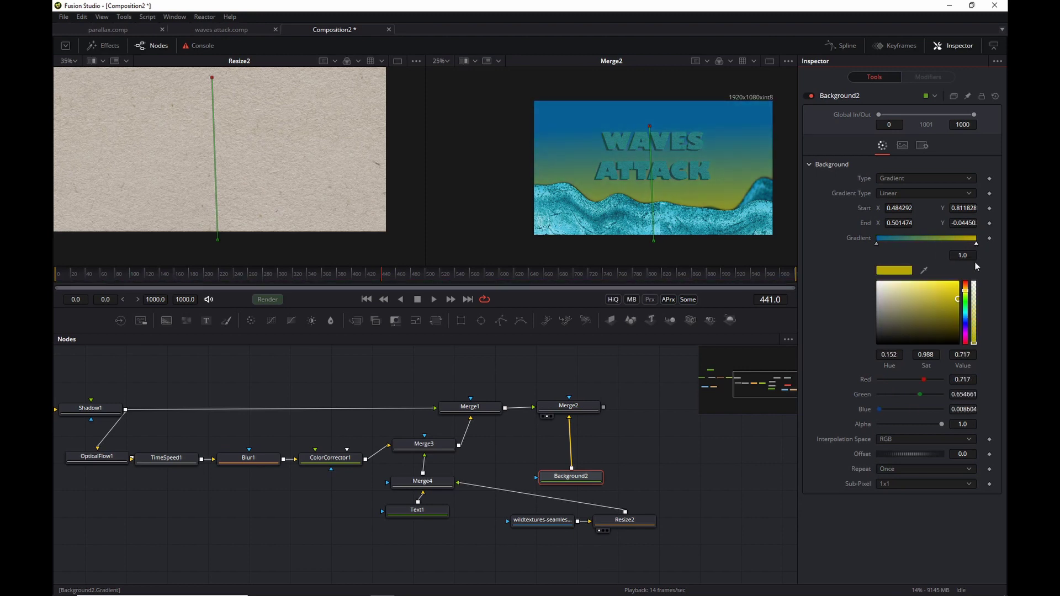
left_click_drag(968, 323, 951, 289)
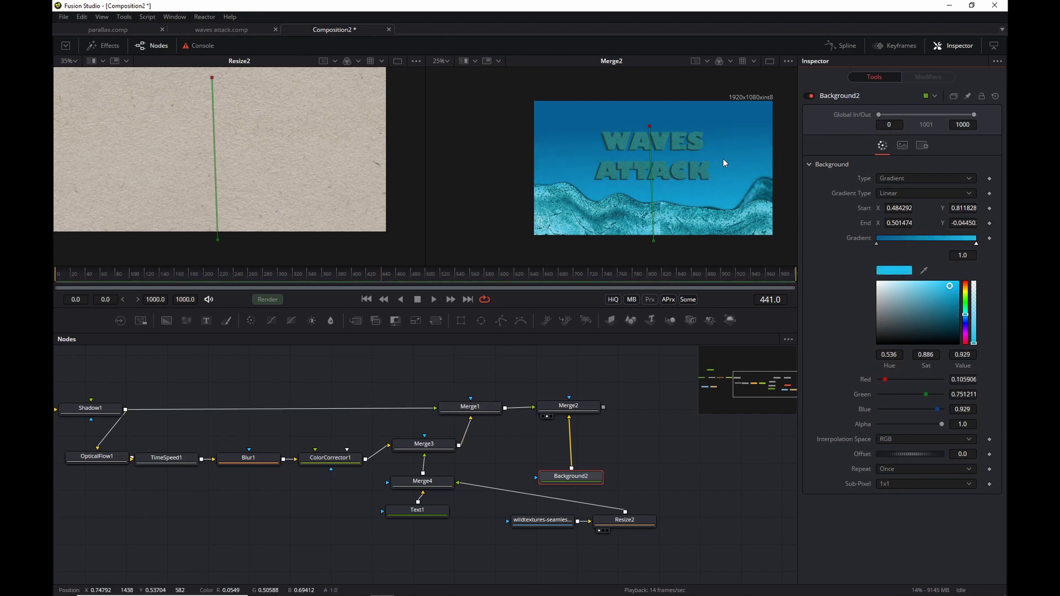
scroll(724, 158, "up", 1)
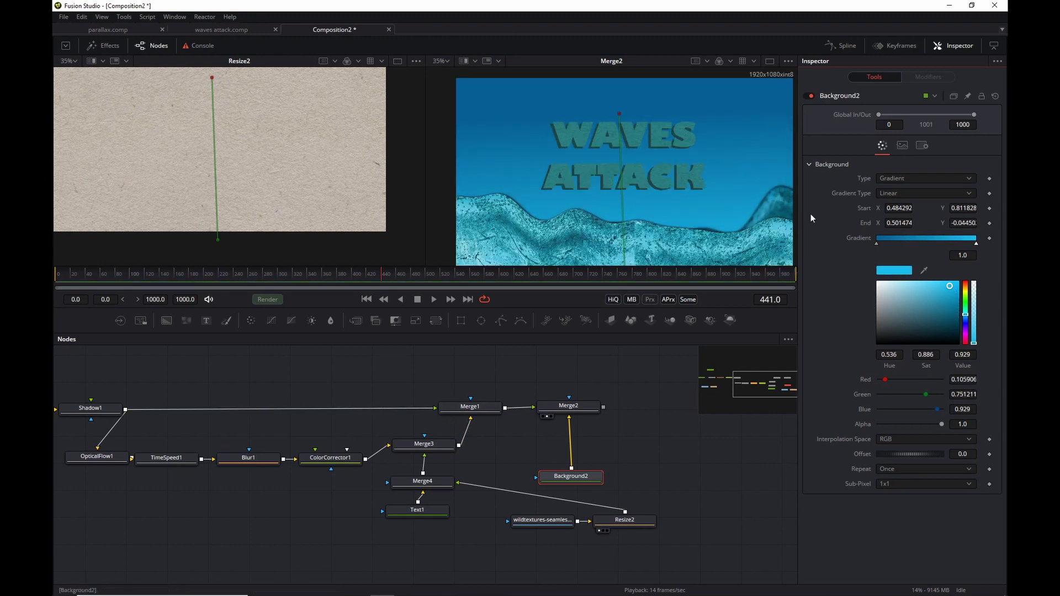
left_click(876, 244)
left_click_drag(923, 272, 561, 244)
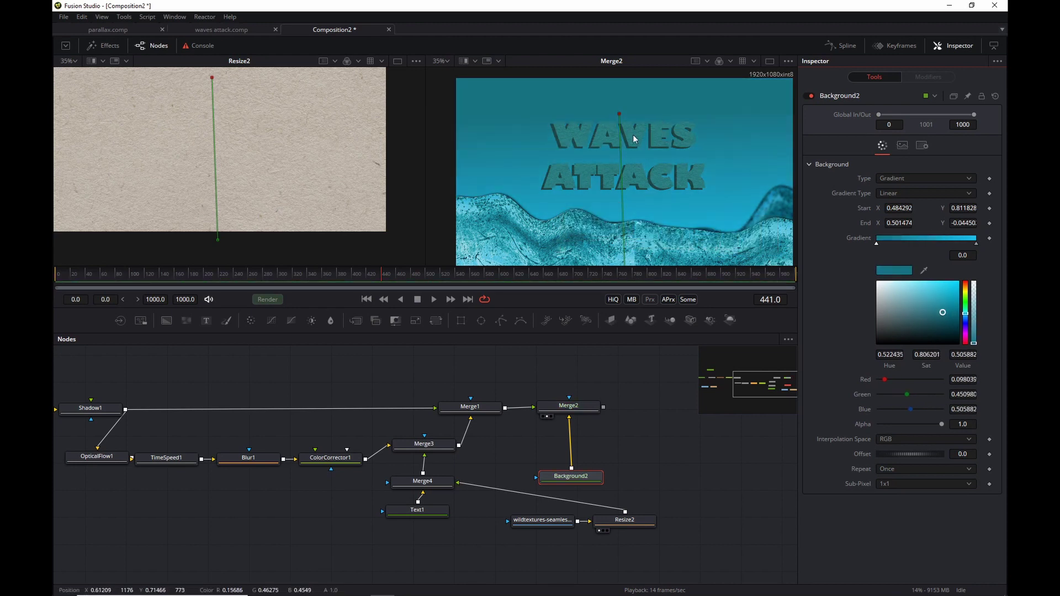
- Brighten the title's White Solid Fill to pale icy cyan (R 0.723, G 0.971, B 1.0)
left_click(419, 511)
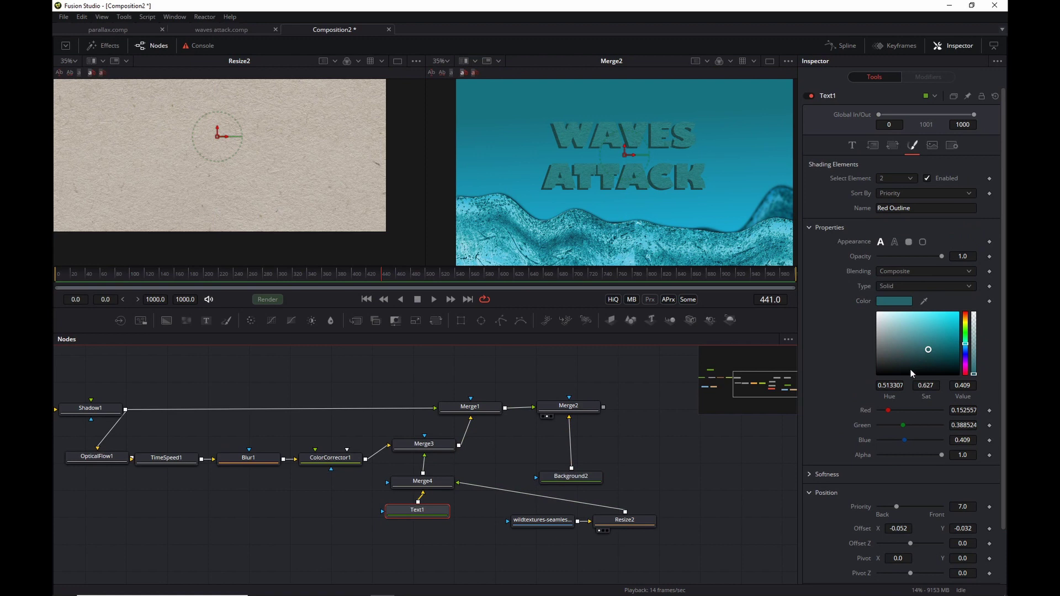
left_click(908, 180)
left_click(904, 169)
left_click_drag(934, 329, 899, 300)
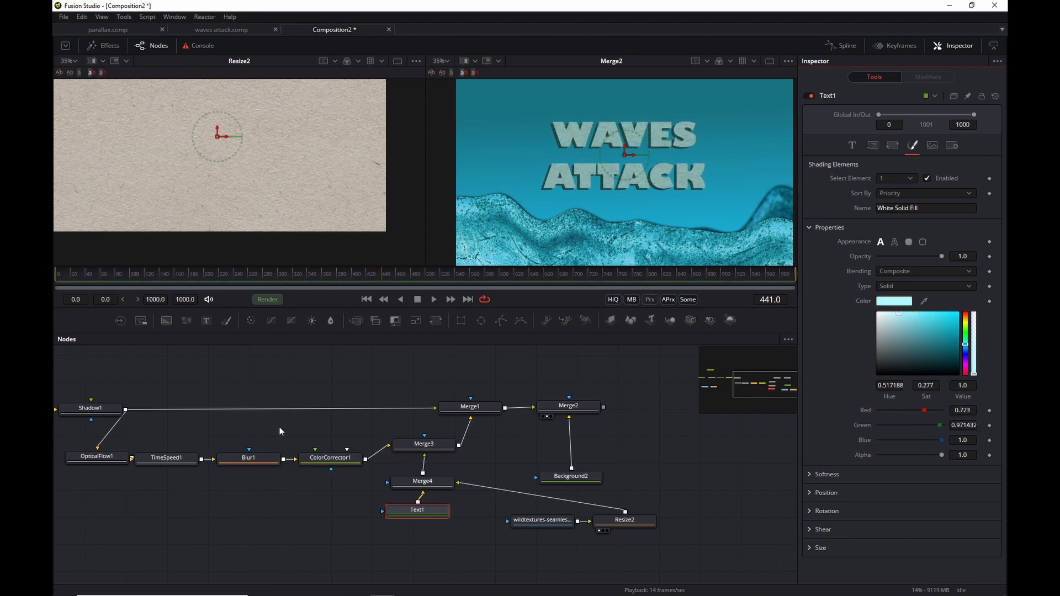
left_click(229, 275)
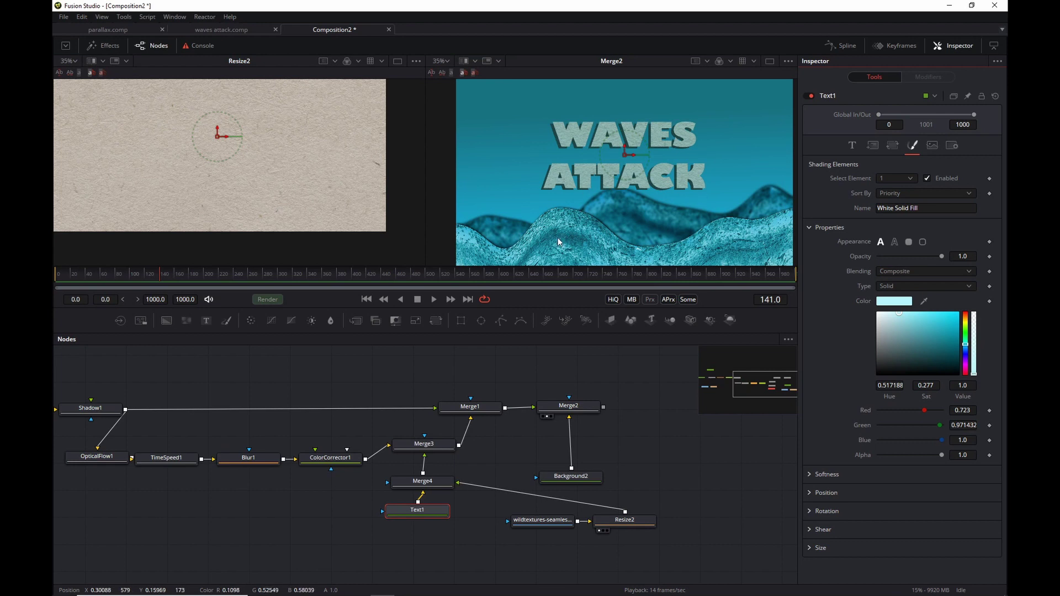
key("space")
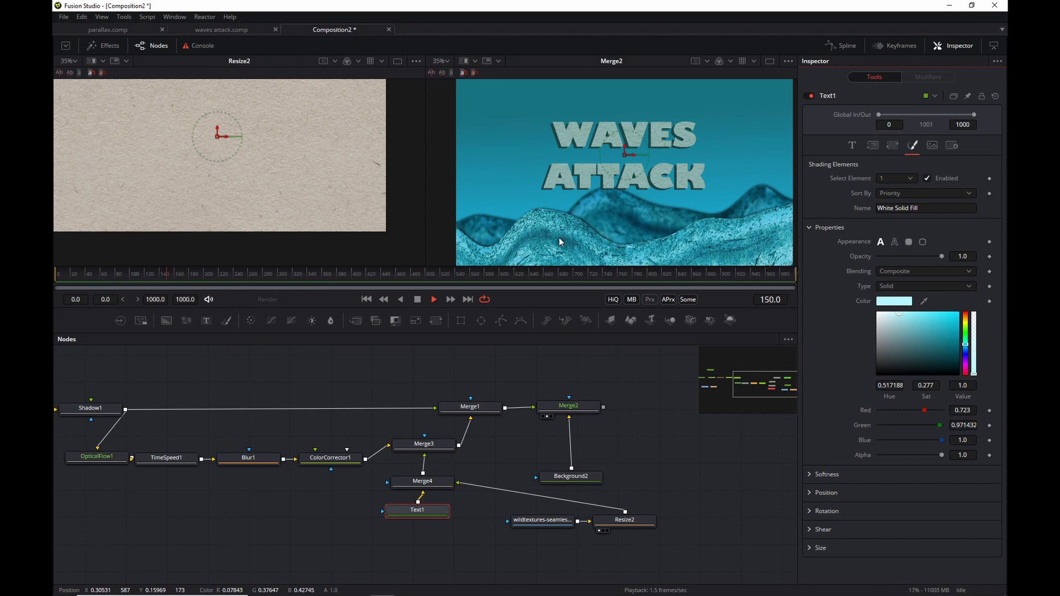
left_click(418, 299)
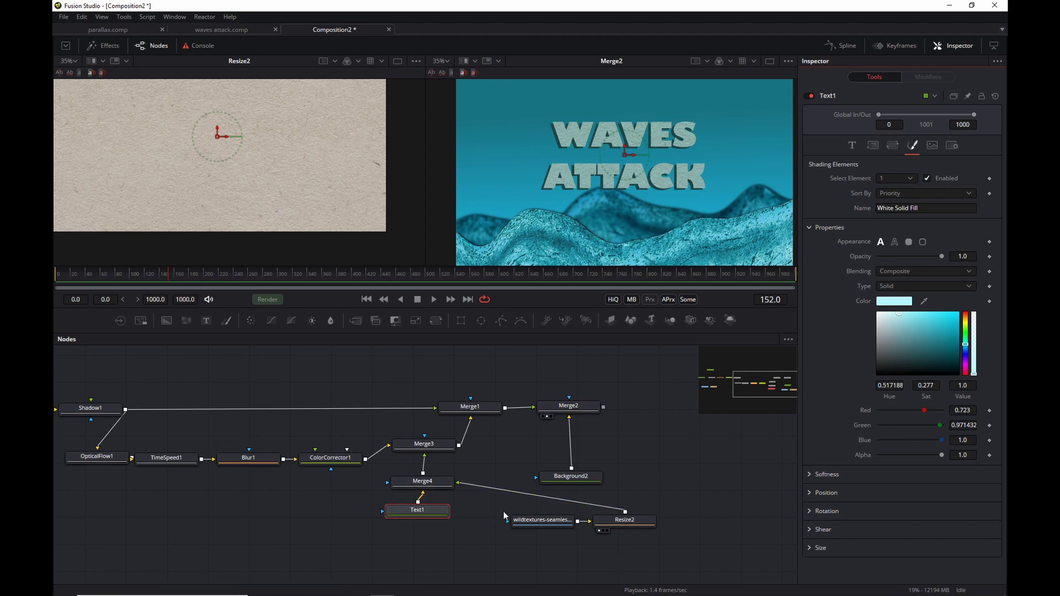
left_click_drag(508, 509, 652, 538)
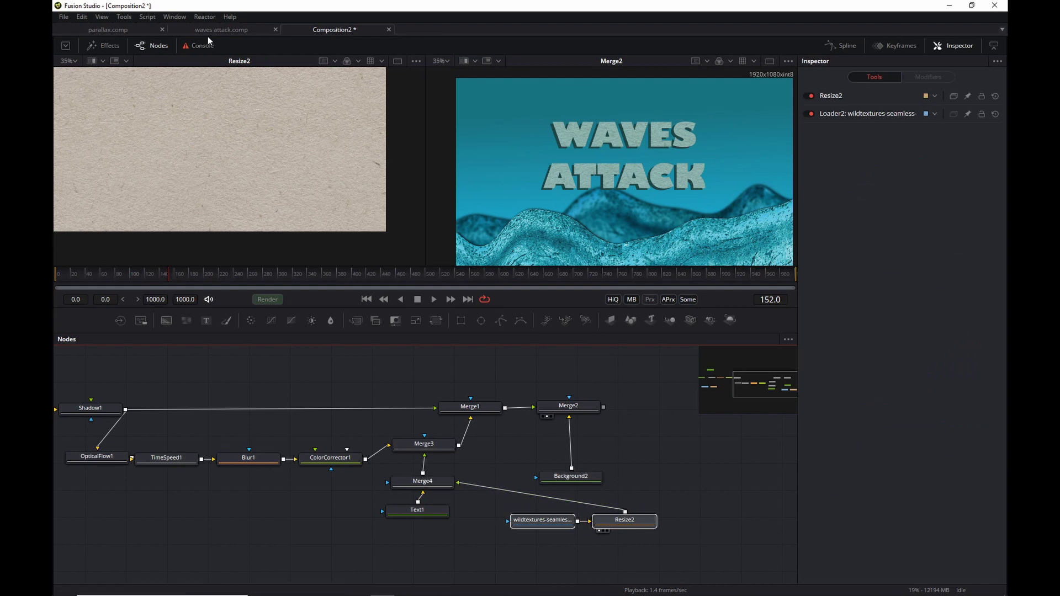
left_click(661, 440)
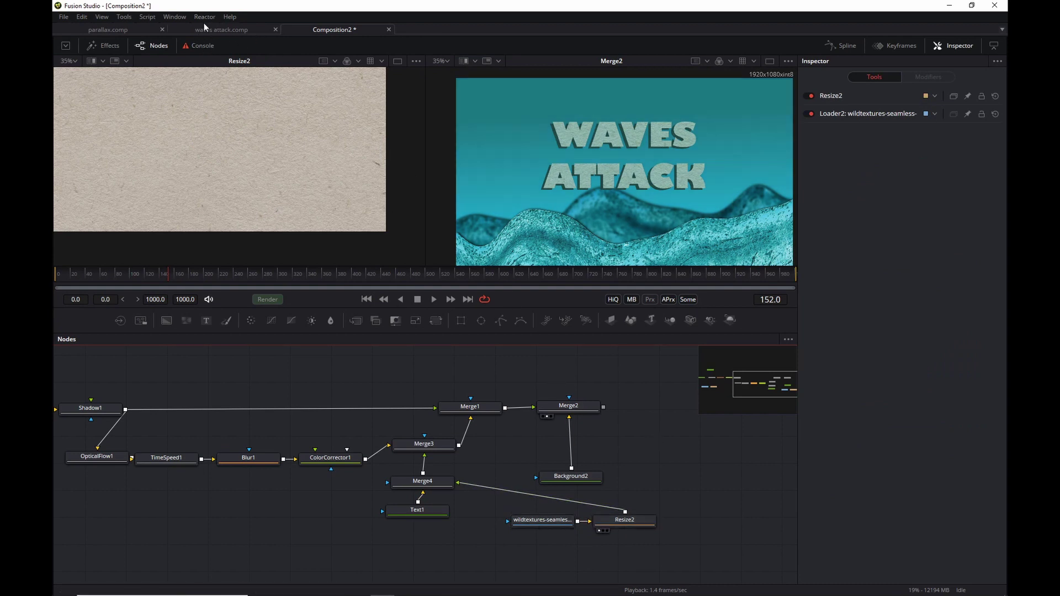